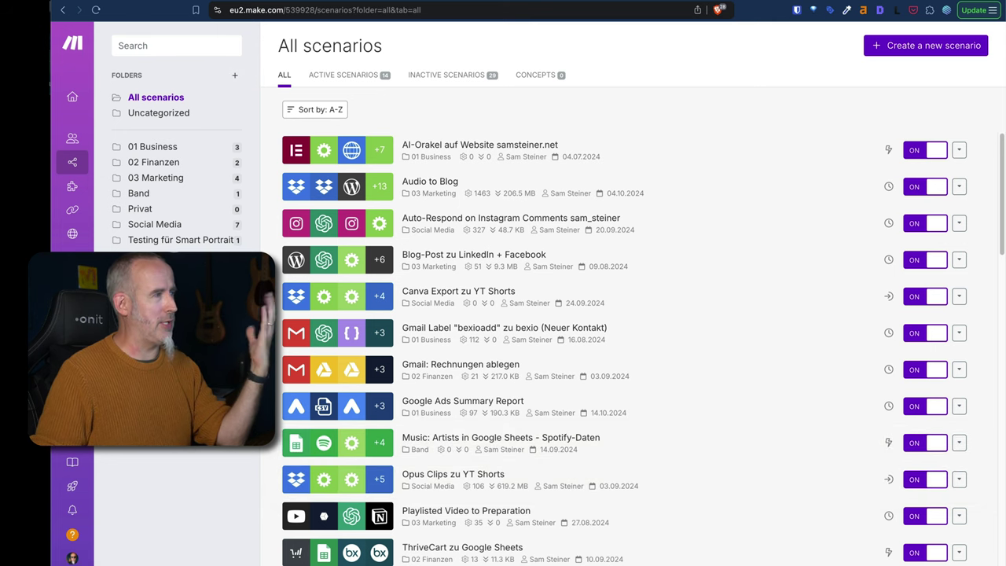
# Create a new, empty scenario from the All scenarios overview.
pyautogui.click(929, 48)
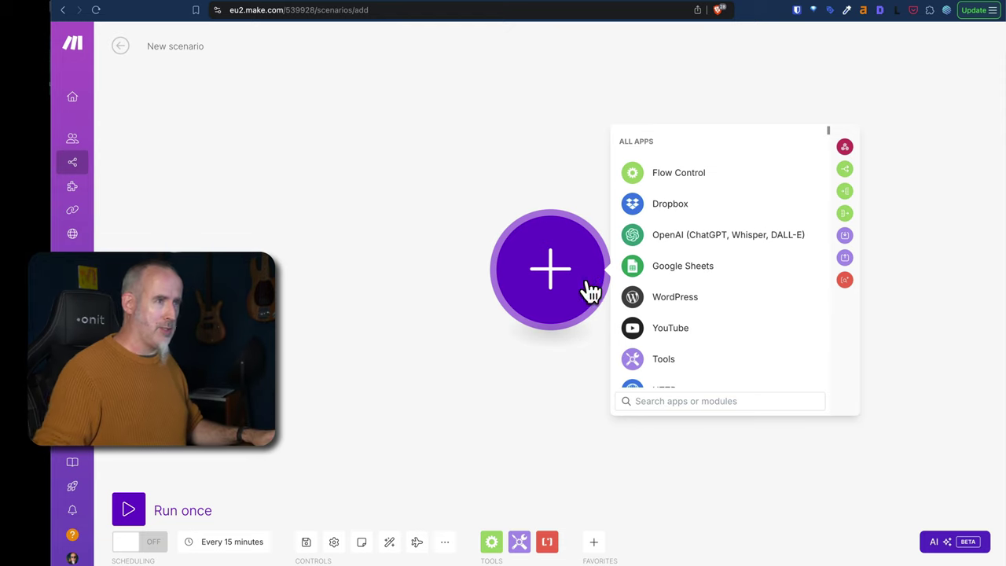
# Browse the full app catalogue for the first module, starting from Flow Control.
pyautogui.scroll(-4, 719, 298)
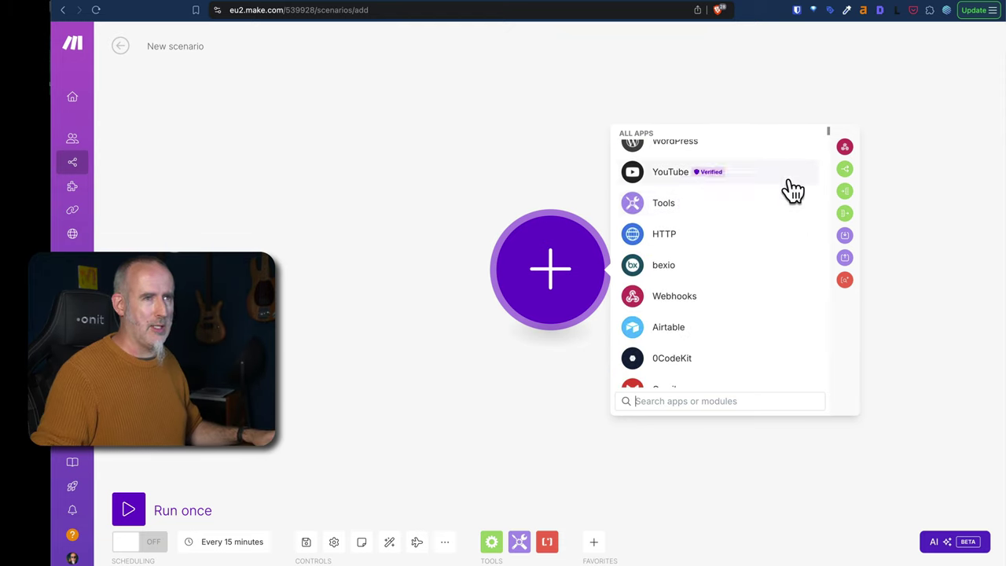
pyautogui.moveTo(828, 131); pyautogui.dragTo(821, 122)
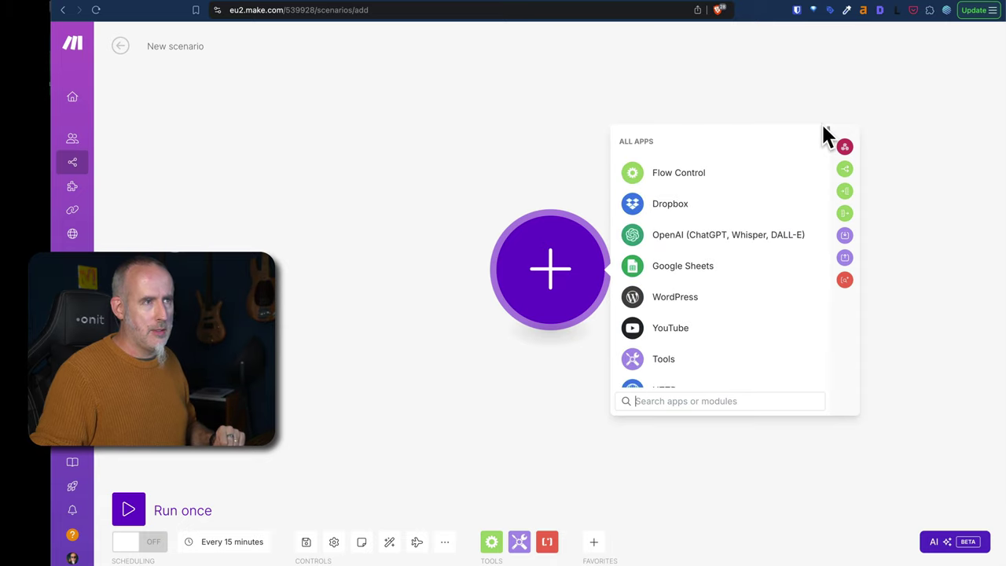
# Search for 'Google Forms' and add its Watch Responses trigger as the first module.
pyautogui.click(662, 400)
pyautogui.write('Google Fr')
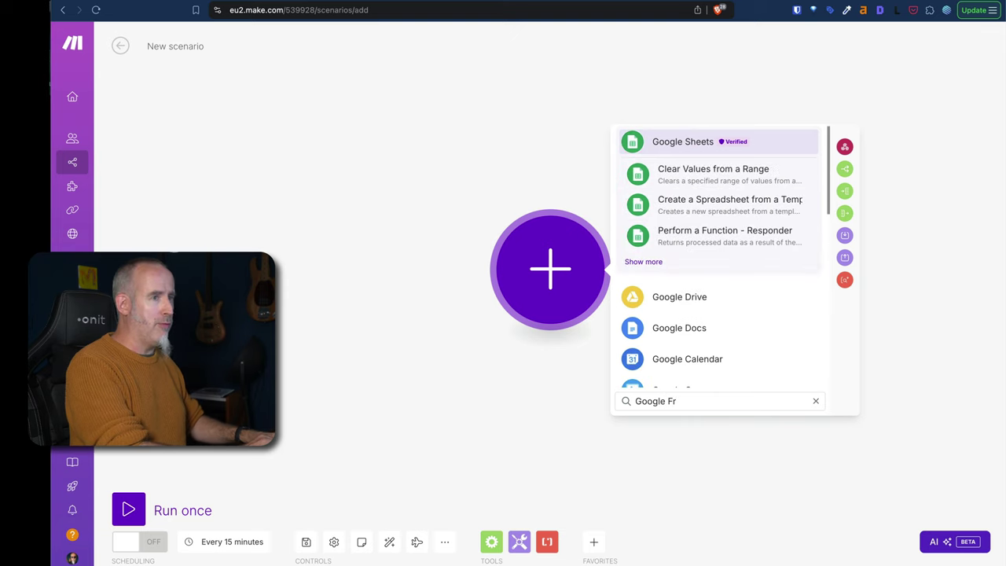
pyautogui.press('BackSpace')
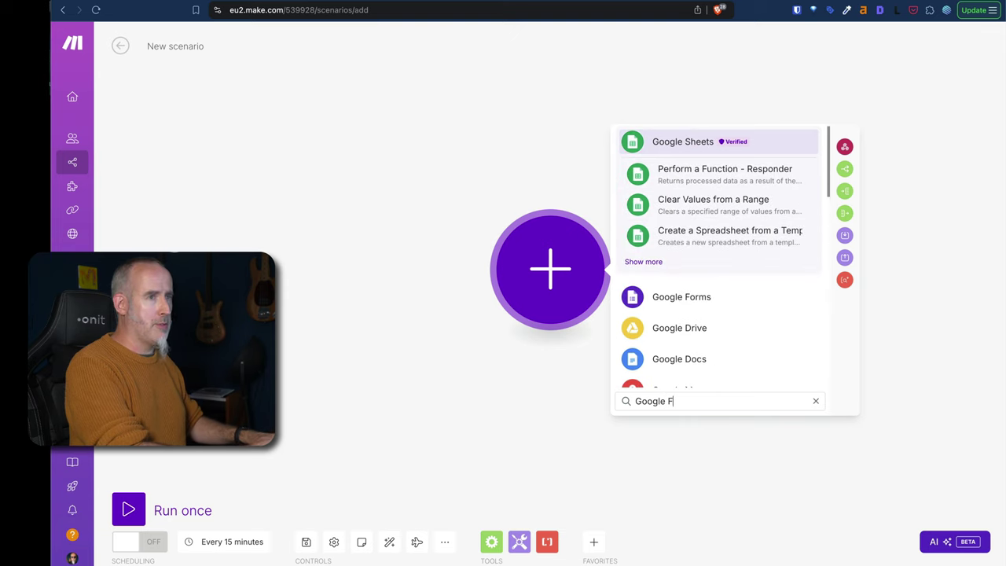
pyautogui.write('orms')
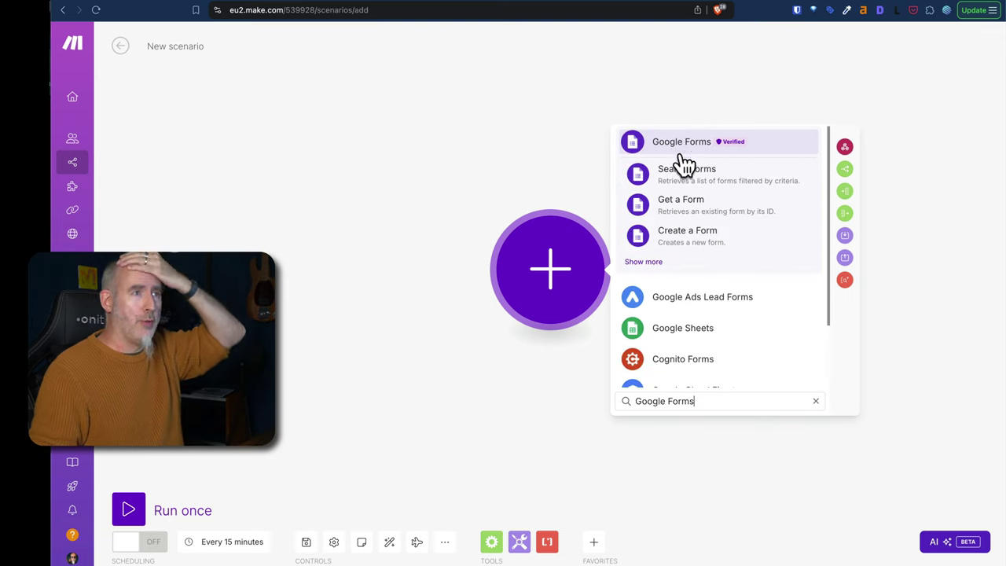
pyautogui.click(654, 264)
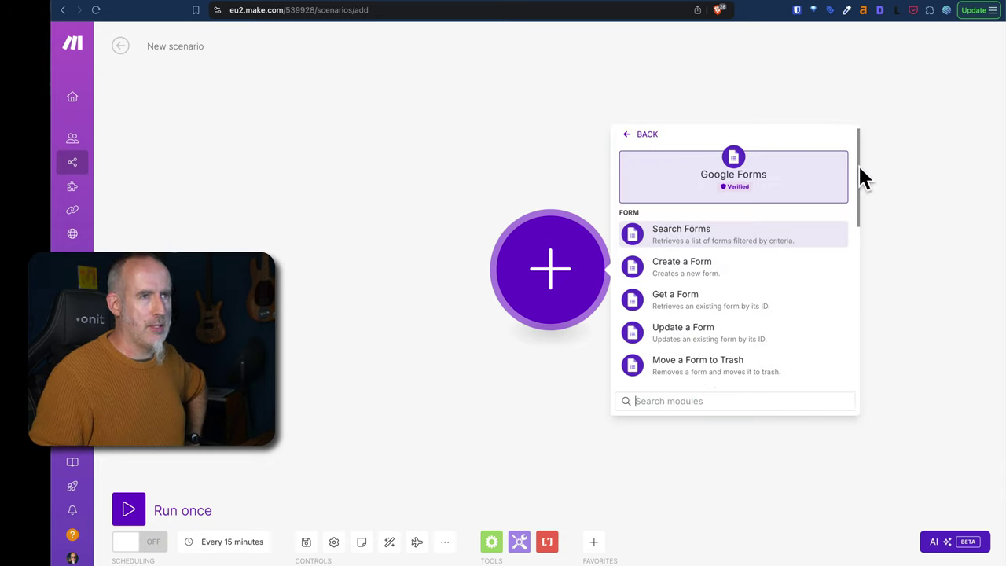
pyautogui.moveTo(859, 167); pyautogui.dragTo(853, 160)
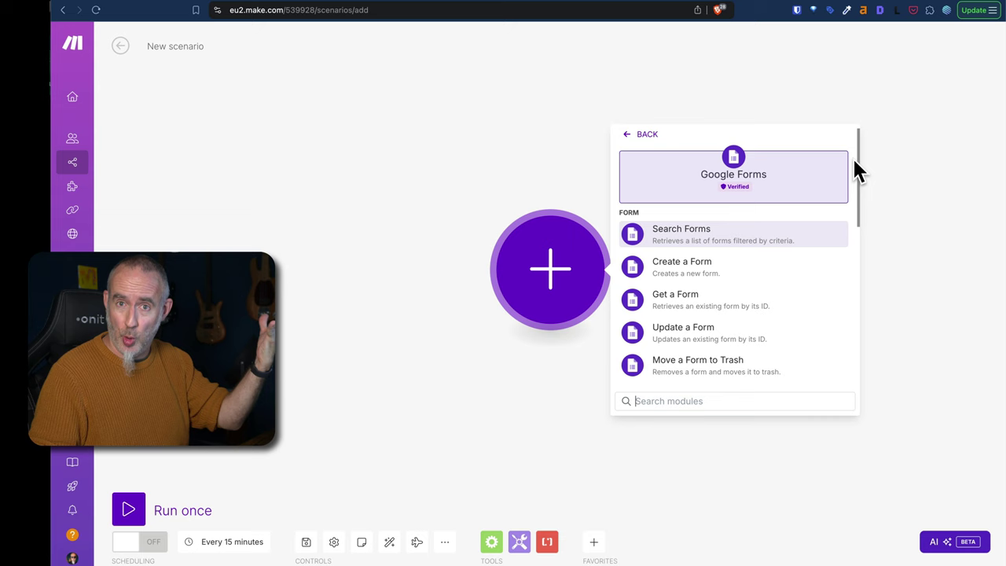
pyautogui.scroll(-3, 854, 165)
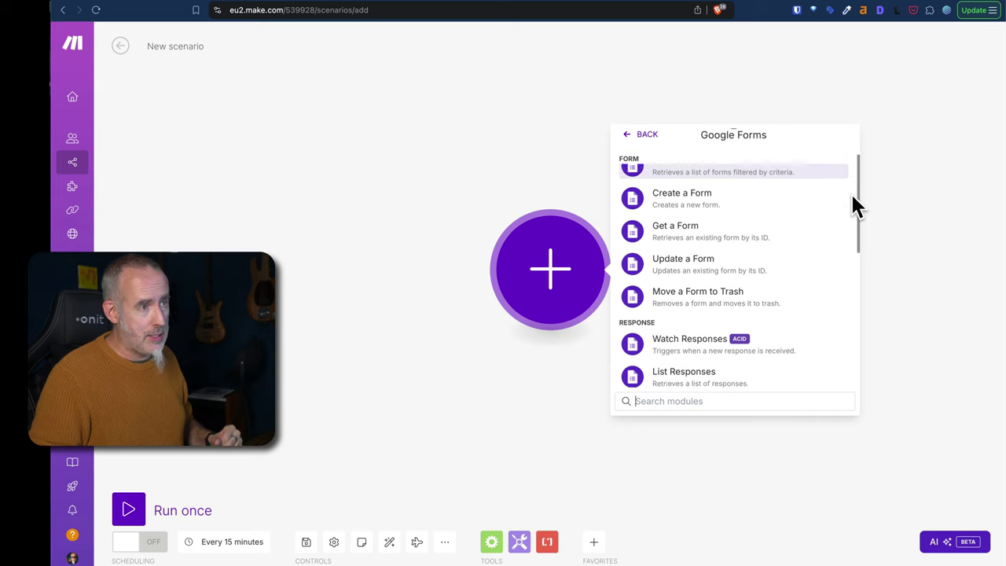
pyautogui.scroll(-3, 853, 212)
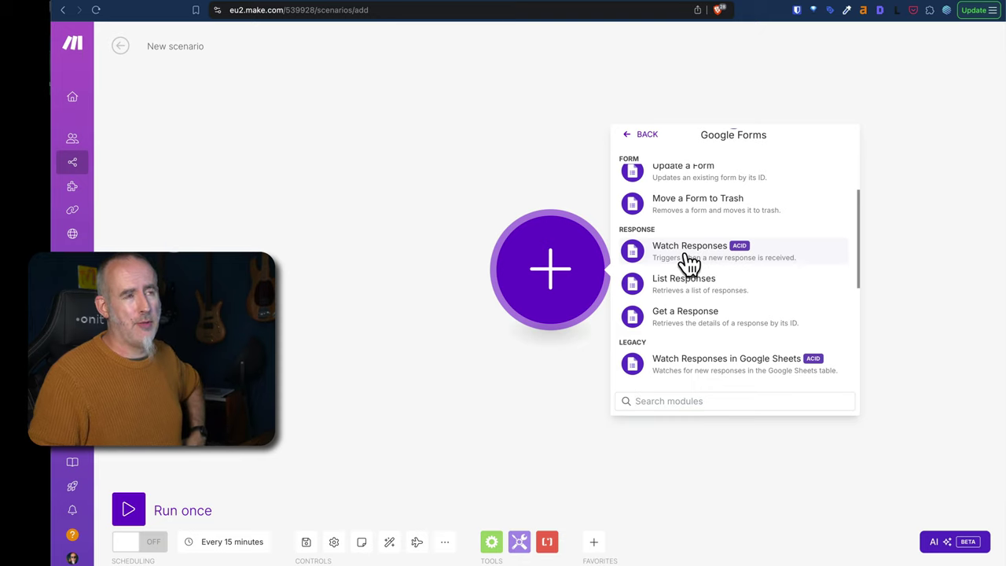
pyautogui.click(689, 252)
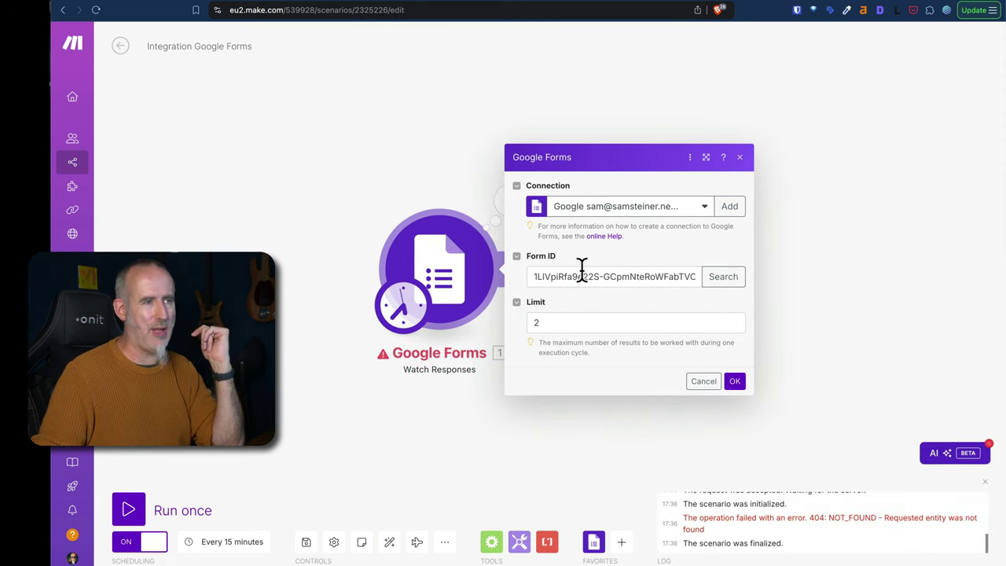
# Fill the trigger's Form ID by searching for the form title 'Main', then close the settings.
pyautogui.click(718, 277)
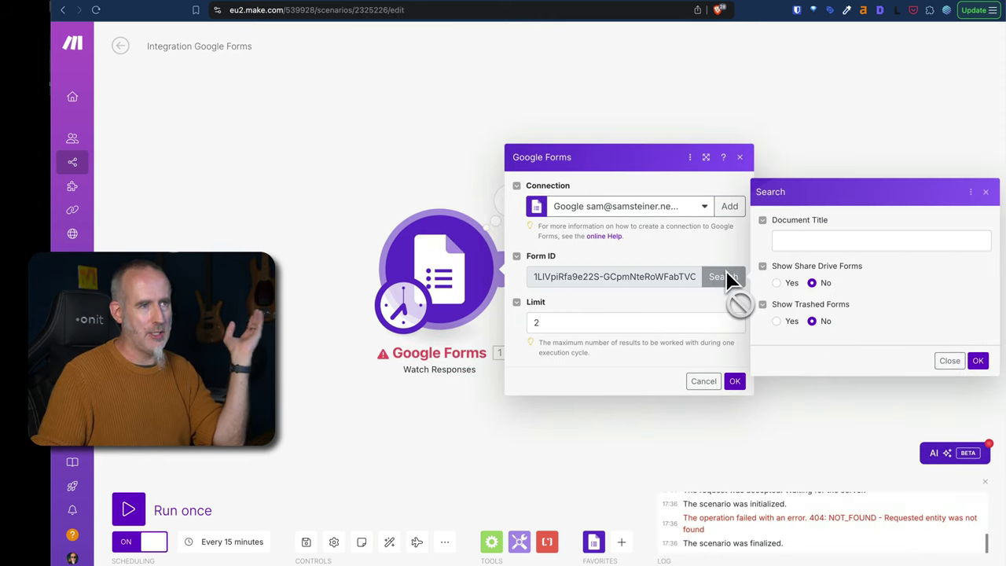
pyautogui.click(798, 241)
pyautogui.write('Main')
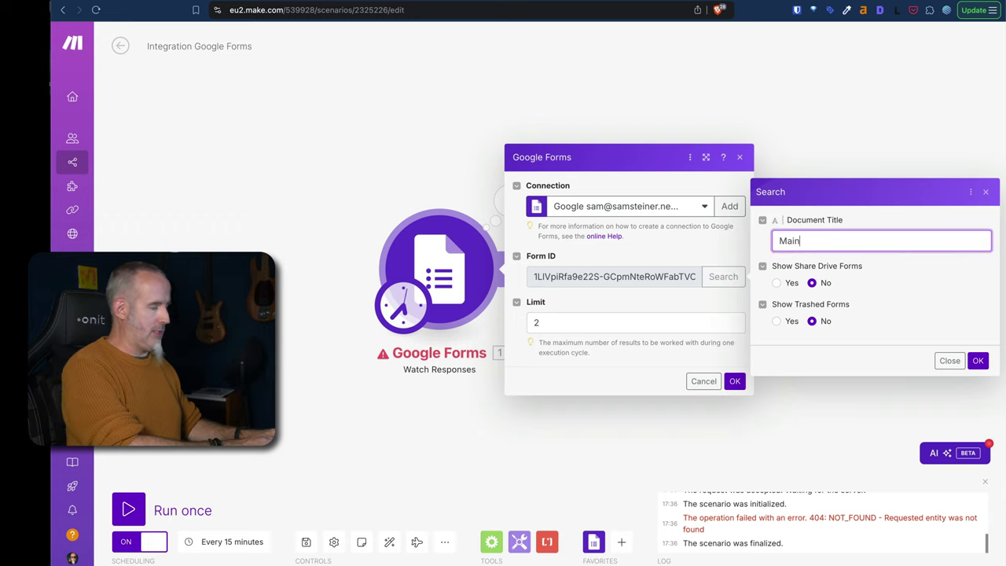
pyautogui.click(977, 361)
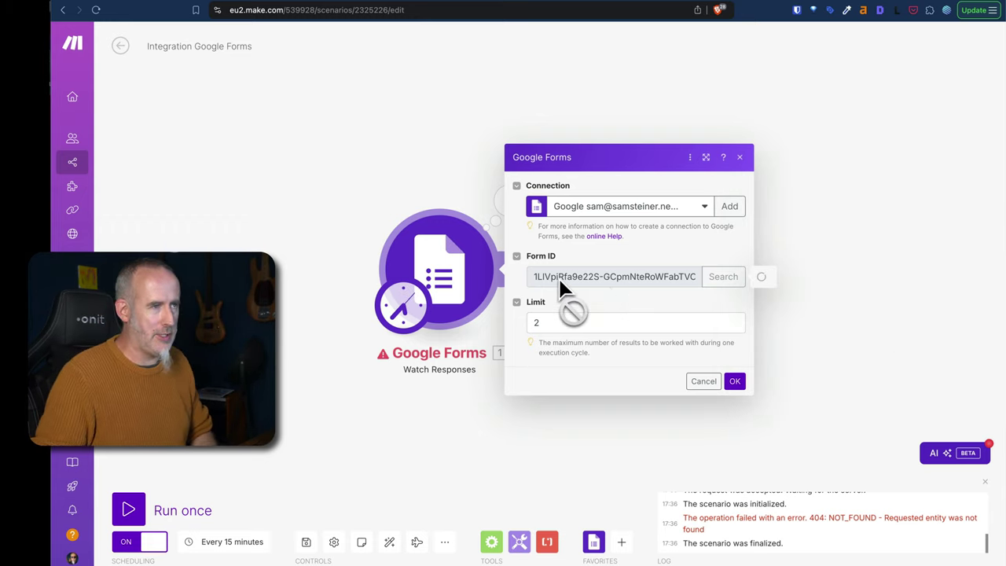
pyautogui.press('Return')
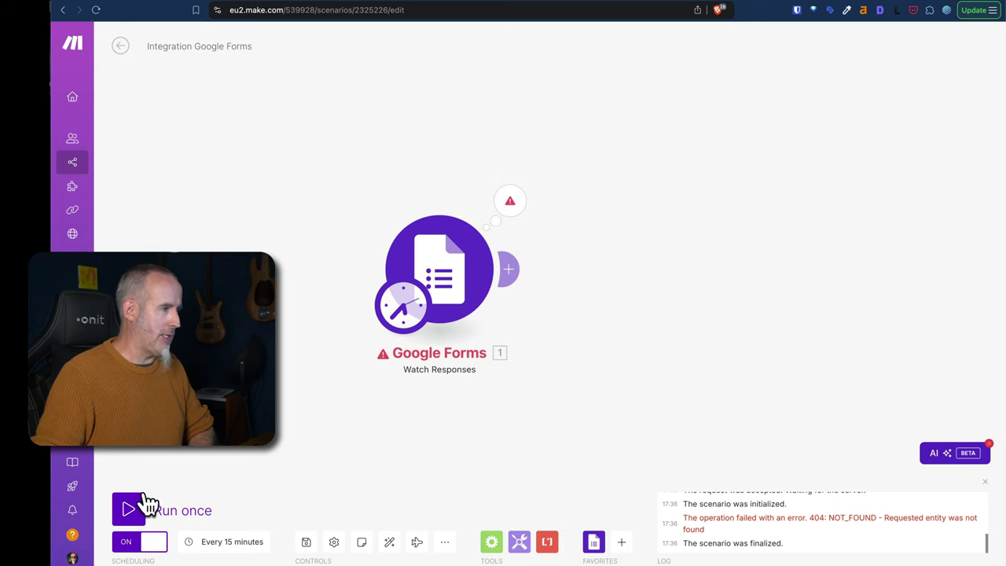
# Run the scenario once and open the trigger's output bundle for the fetched response.
pyautogui.click(128, 510)
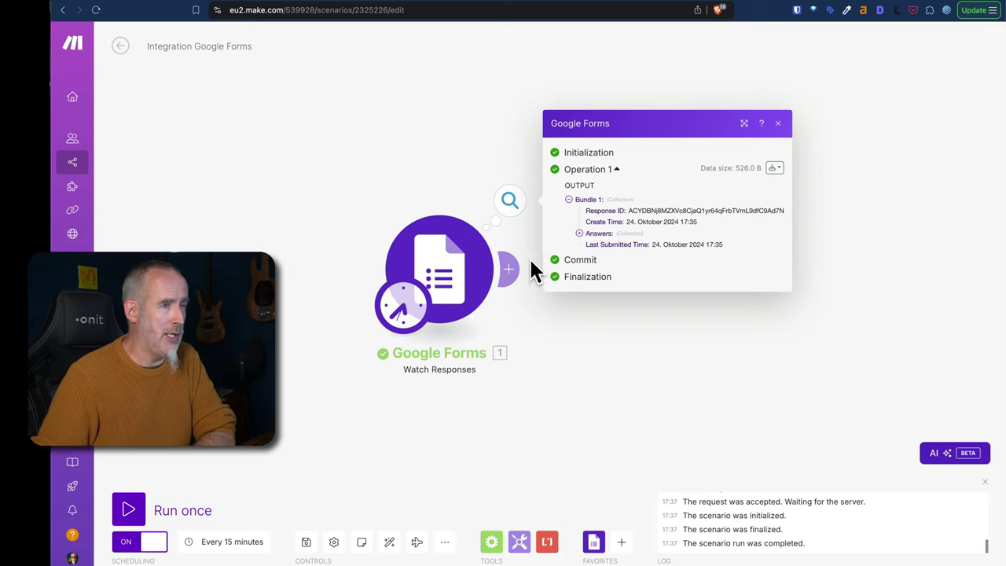
pyautogui.click(618, 382)
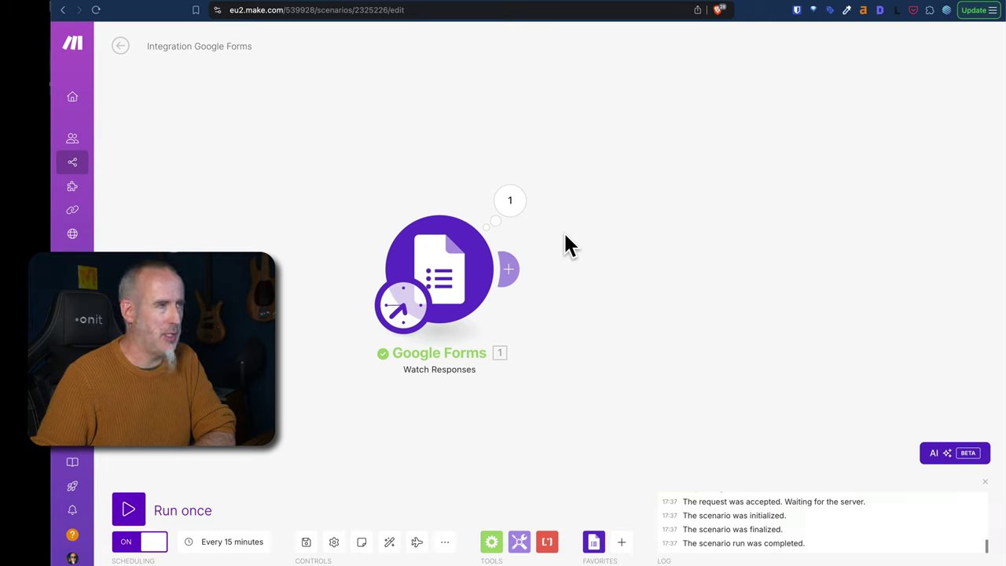
pyautogui.click(509, 201)
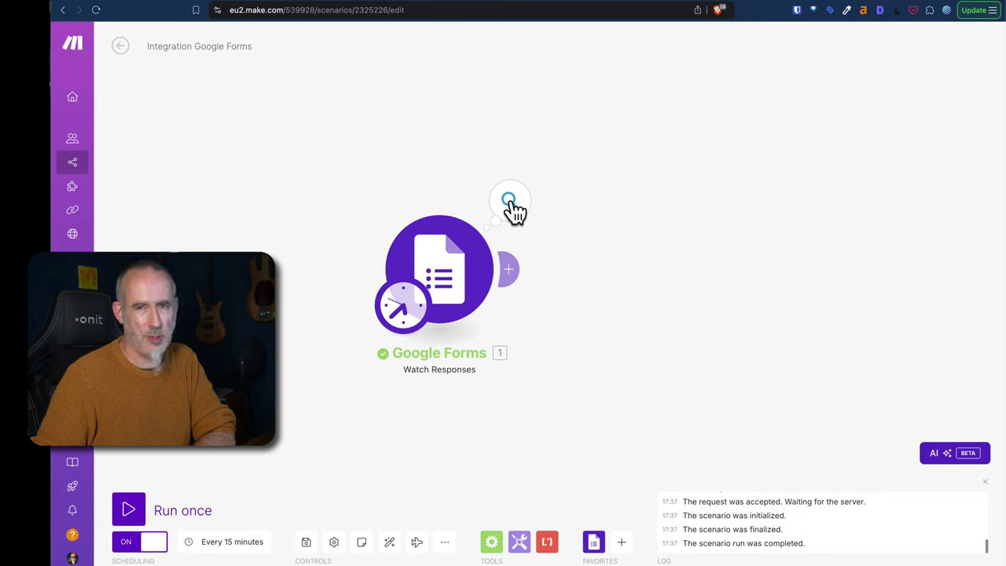
pyautogui.click(511, 202)
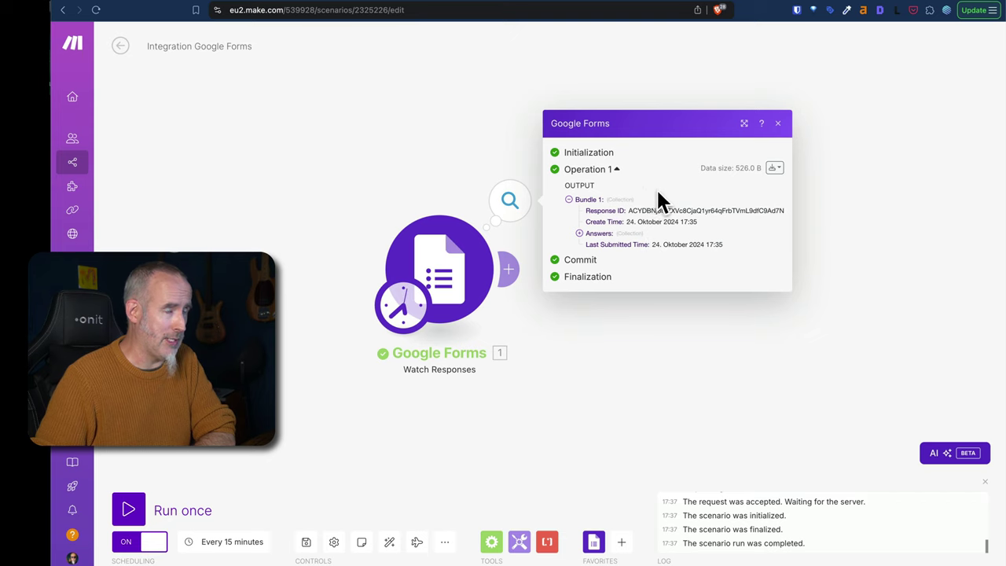
# Expand the response's answers to reveal the submitted Vorname and Nachname values.
pyautogui.click(582, 233)
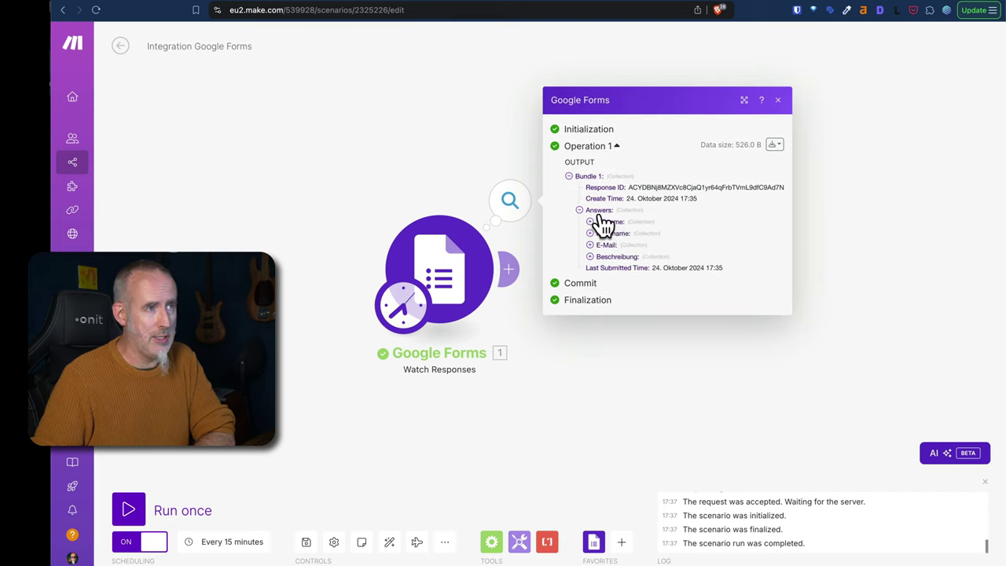
pyautogui.click(596, 223)
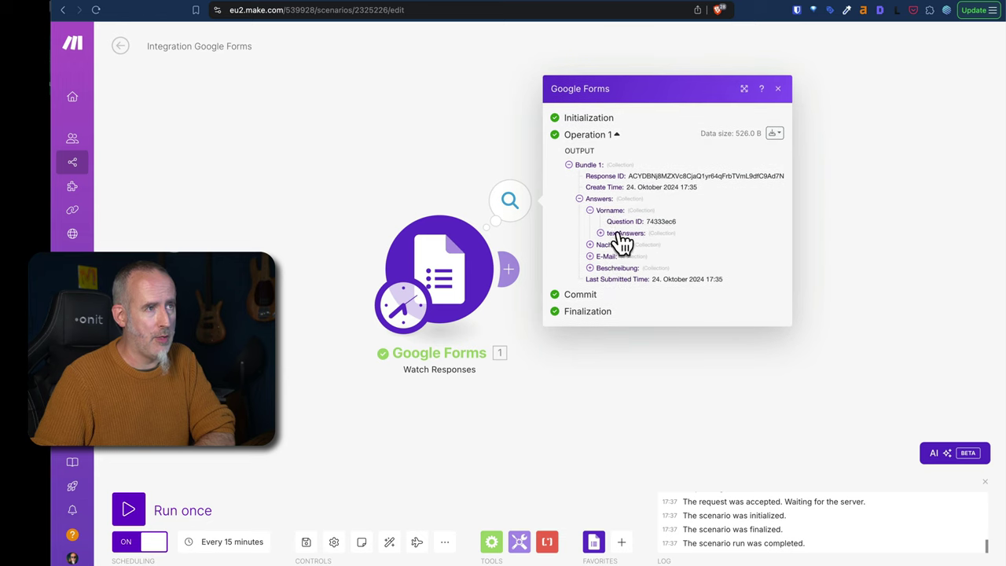
pyautogui.click(606, 234)
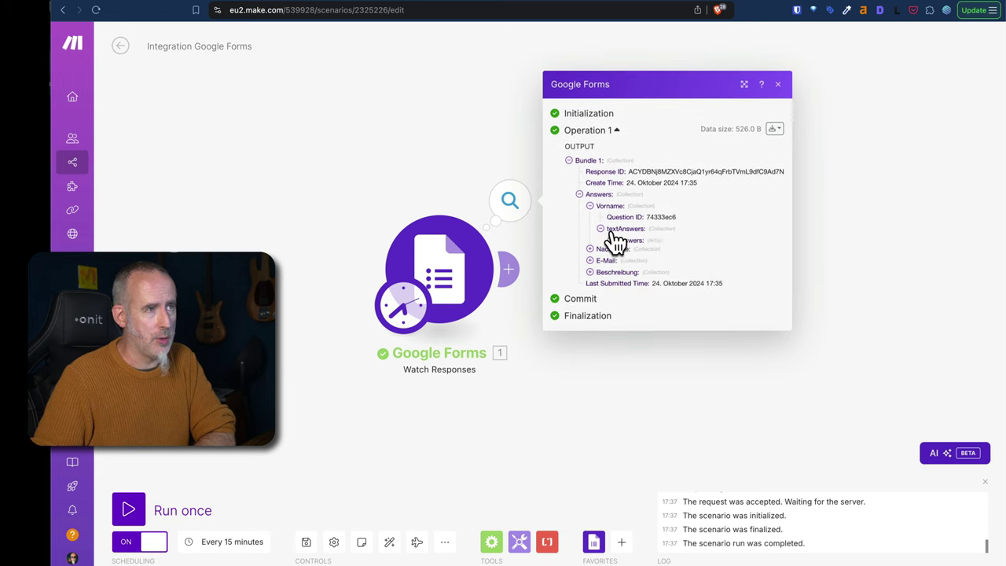
pyautogui.click(611, 239)
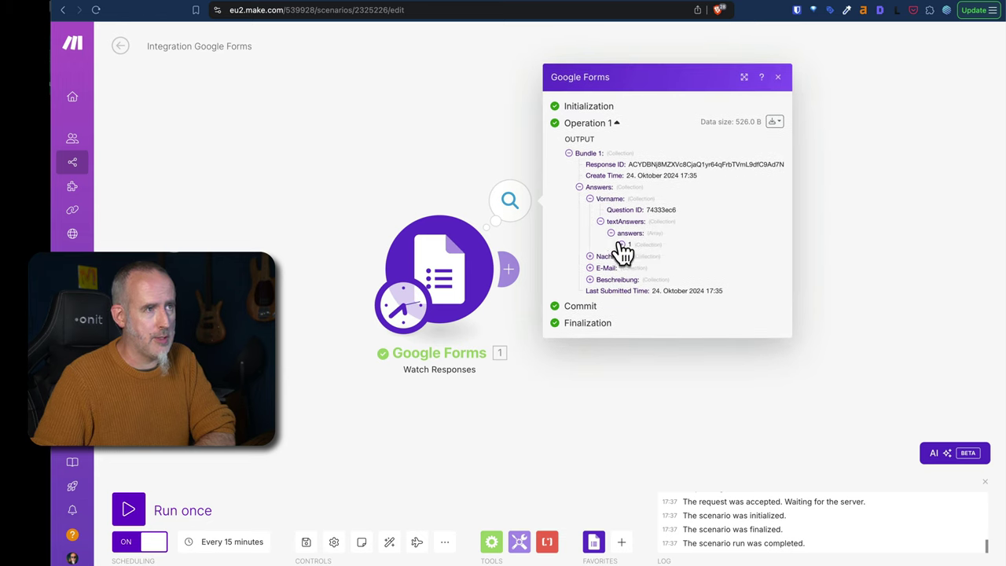
pyautogui.click(621, 244)
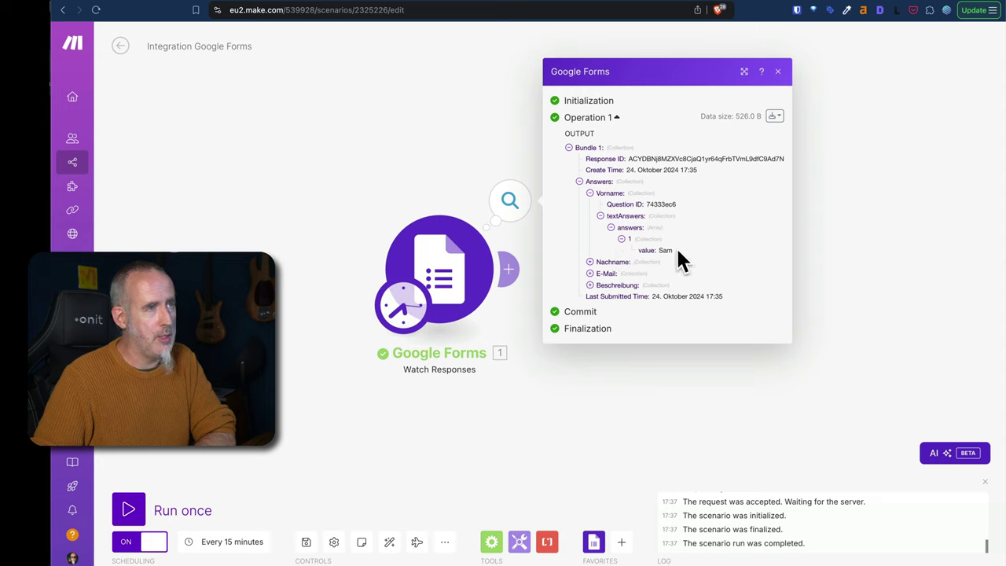
pyautogui.click(590, 262)
pyautogui.click(600, 273)
pyautogui.click(611, 278)
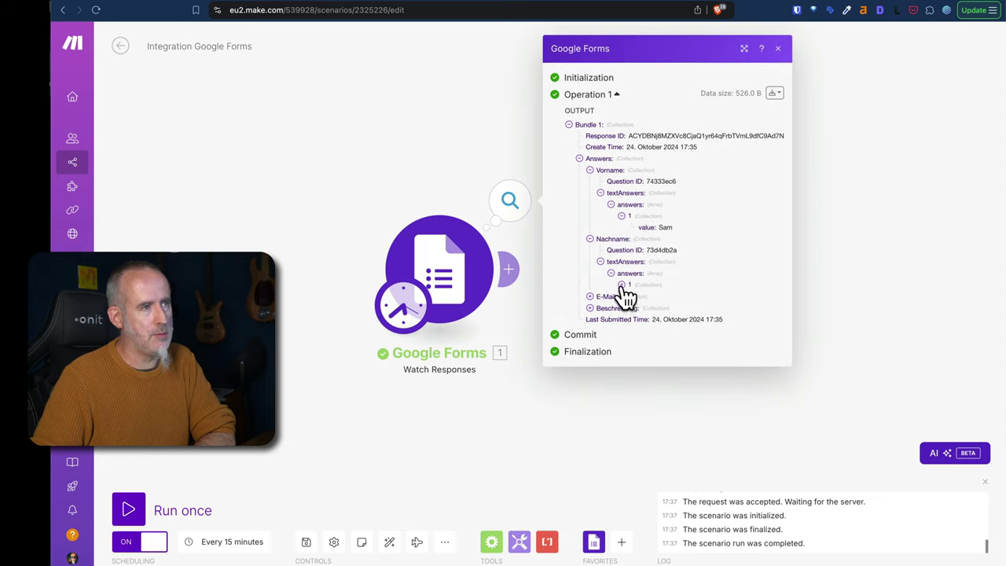
pyautogui.click(621, 285)
# Reveal the E-Mail and Beschreibung answers, close the output, and move the module left.
pyautogui.click(589, 302)
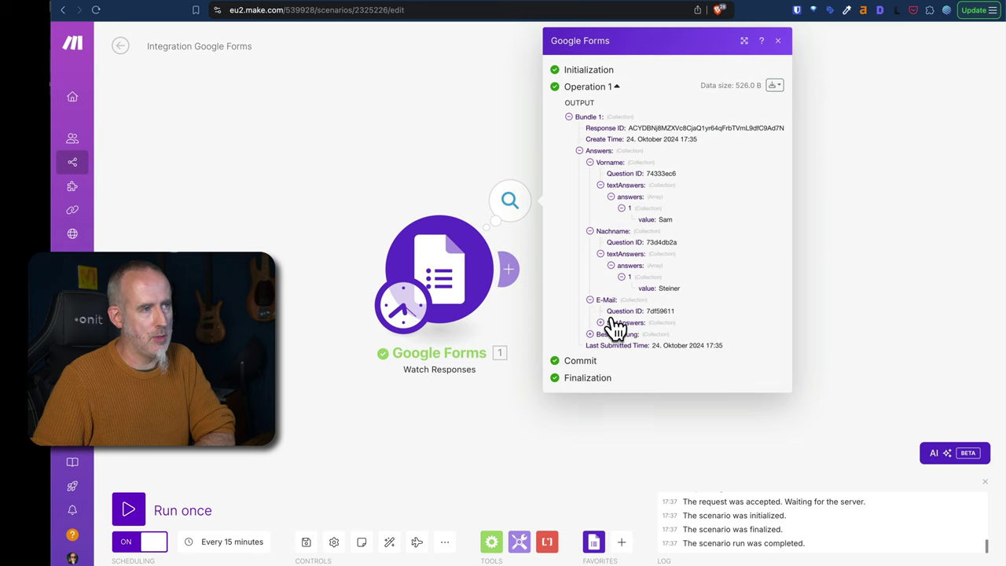
pyautogui.click(600, 324)
pyautogui.click(611, 335)
pyautogui.click(638, 351)
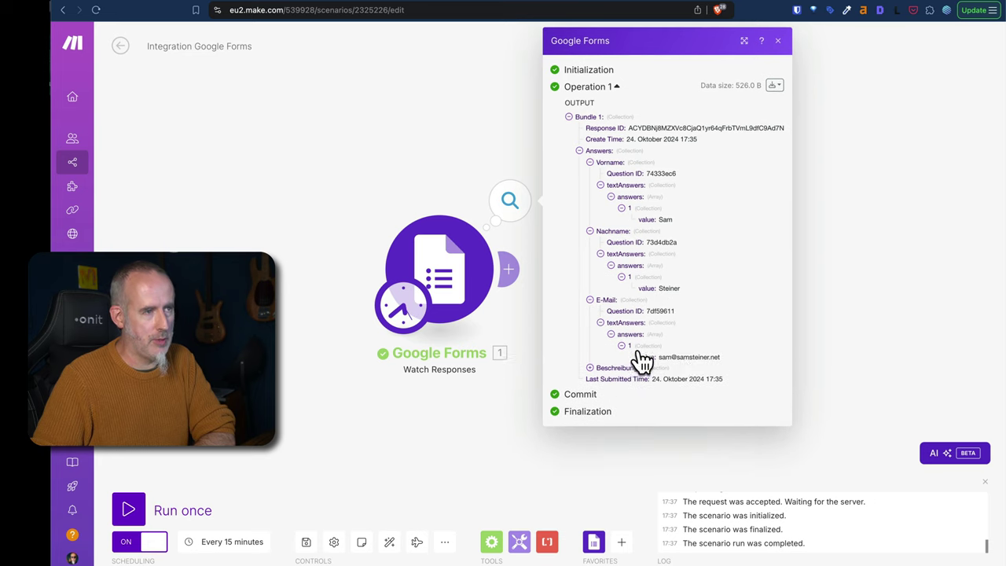
pyautogui.click(590, 368)
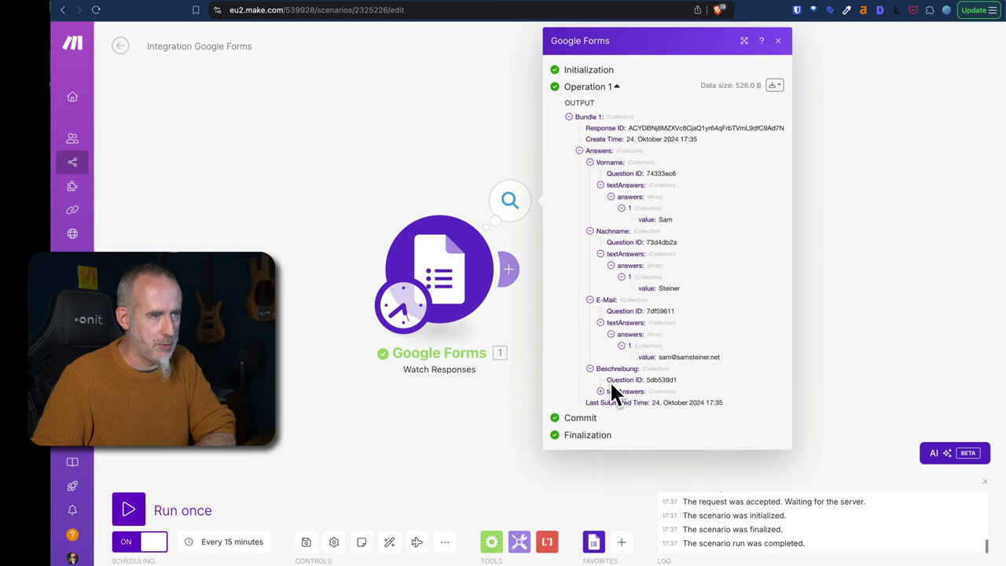
pyautogui.click(600, 392)
pyautogui.click(611, 402)
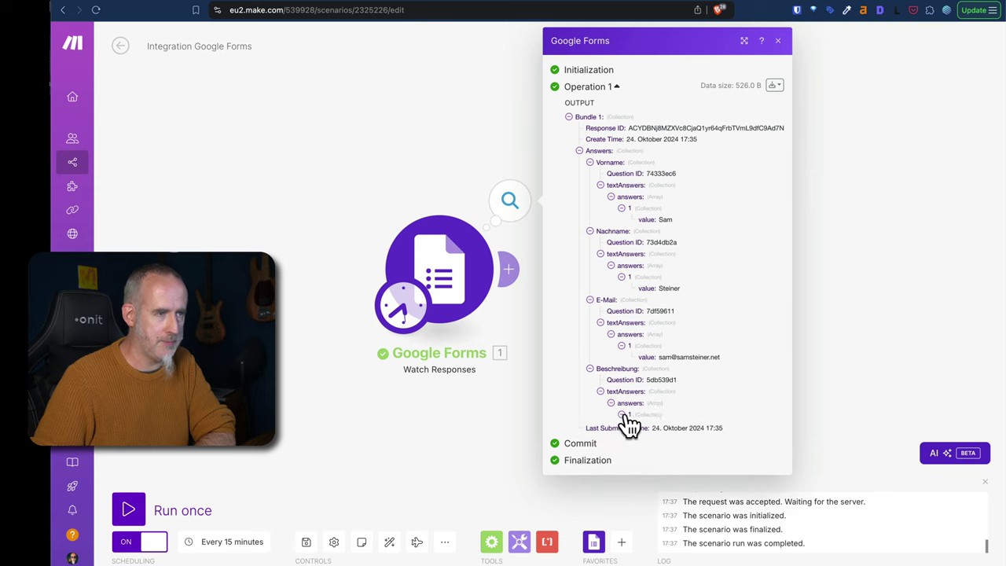
pyautogui.click(626, 414)
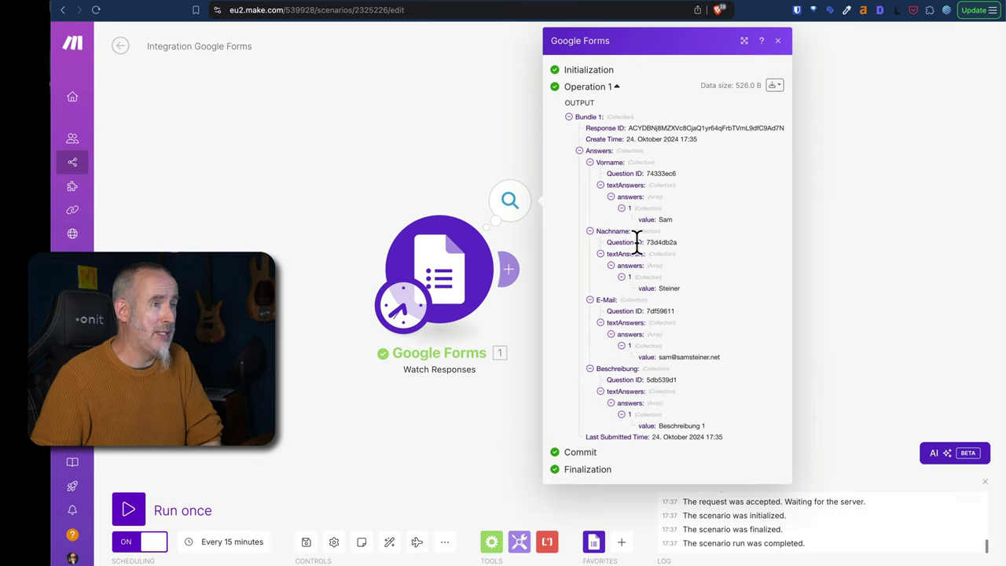
pyautogui.click(460, 471)
pyautogui.moveTo(460, 297); pyautogui.dragTo(284, 300)
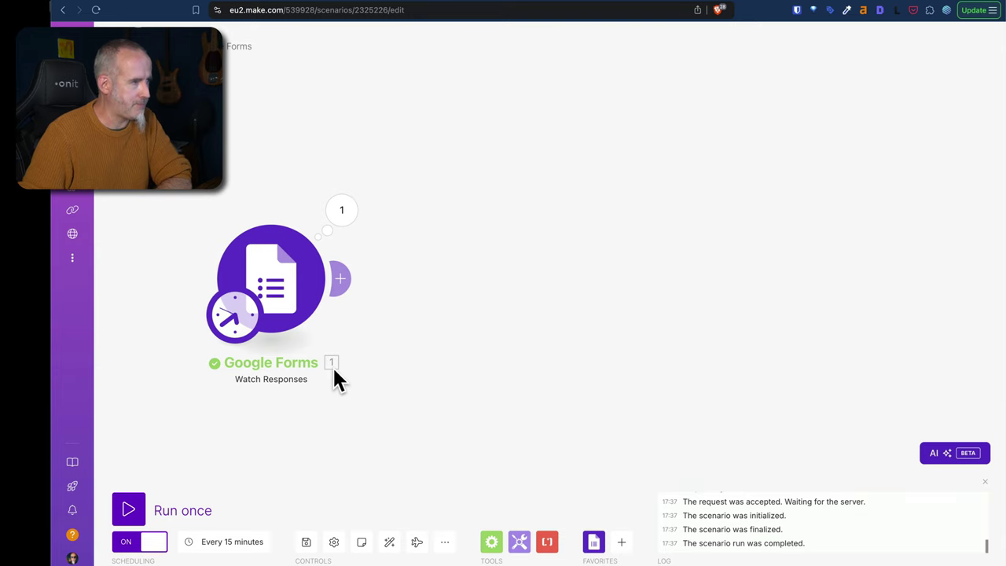
# Rename the Google Forms trigger to 'Anmeldung' and add another module after it.
pyautogui.rightClick(279, 293)
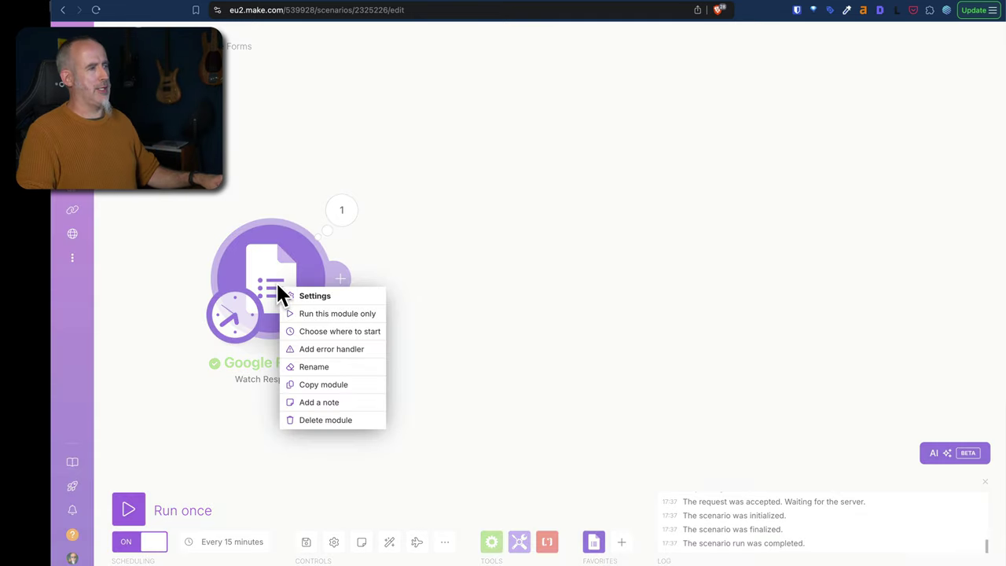
pyautogui.click(326, 366)
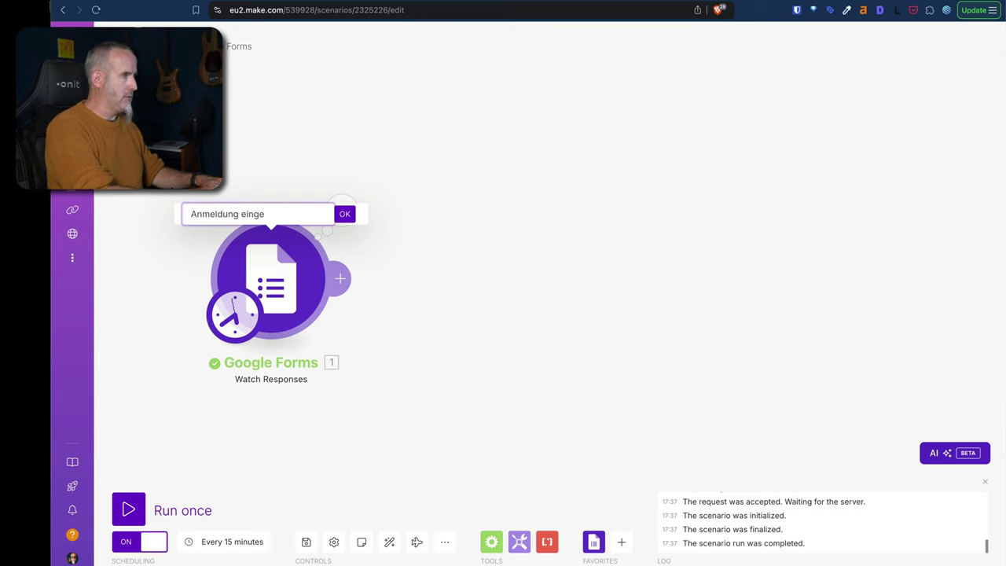
pyautogui.click(344, 216)
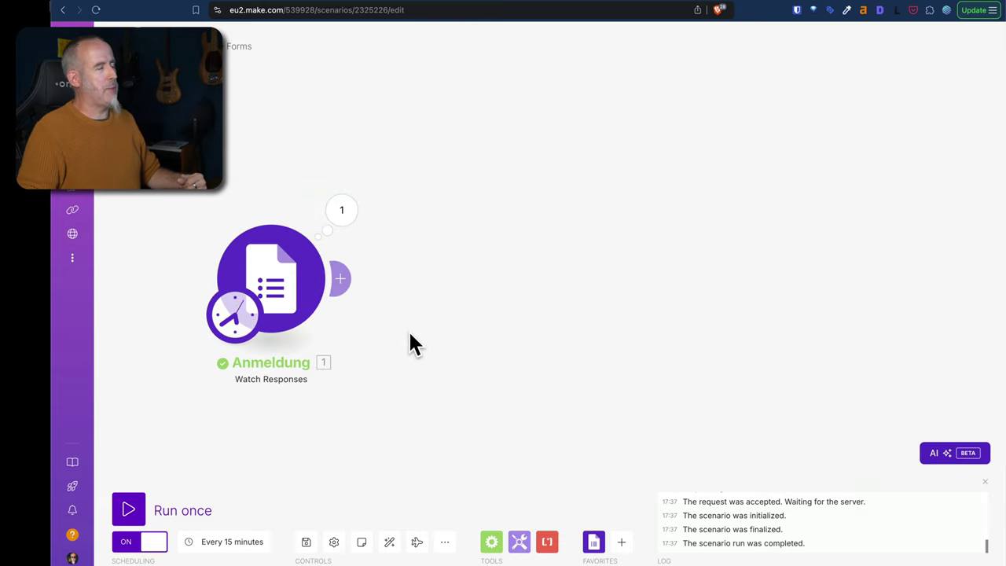
pyautogui.click(345, 285)
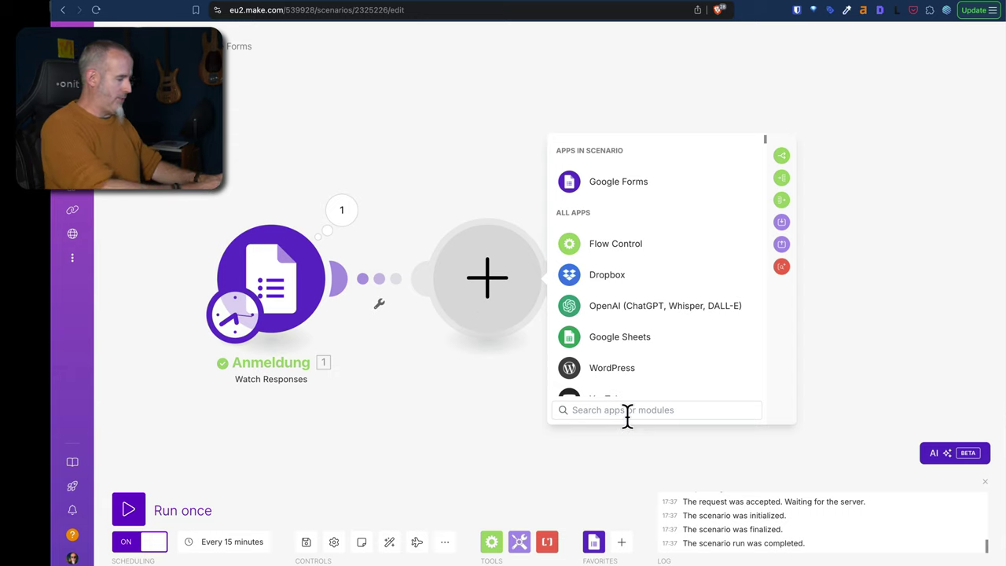
# Add a Google Sheets 'Add a Row' module after Anmeldung, then open a blank browser tab.
pyautogui.write('sheets')
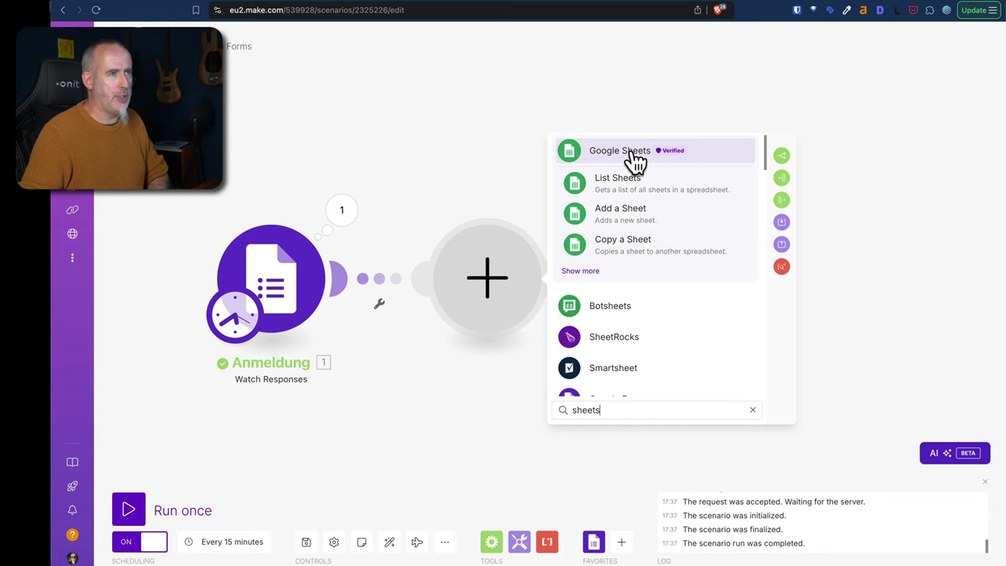
pyautogui.click(590, 272)
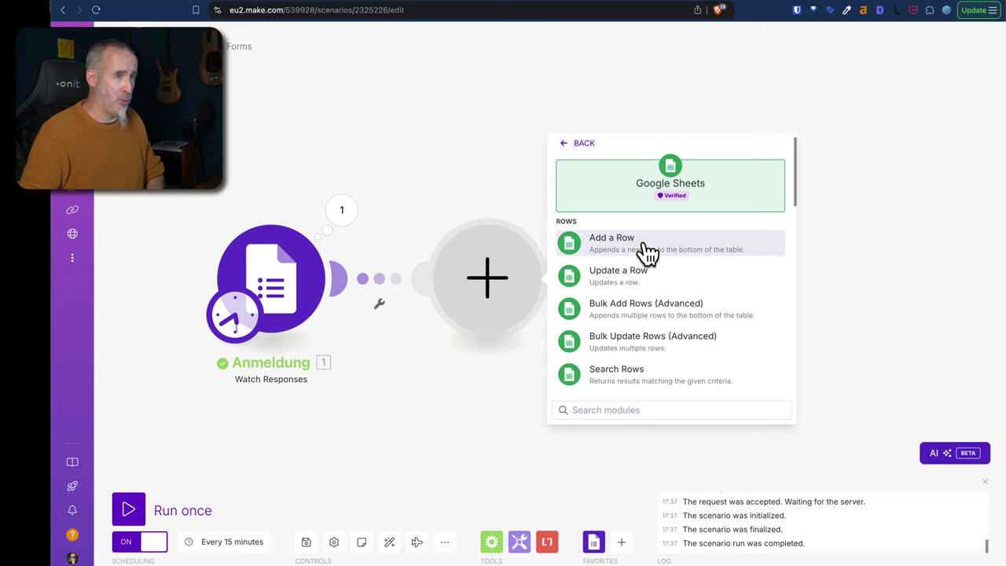
pyautogui.click(642, 248)
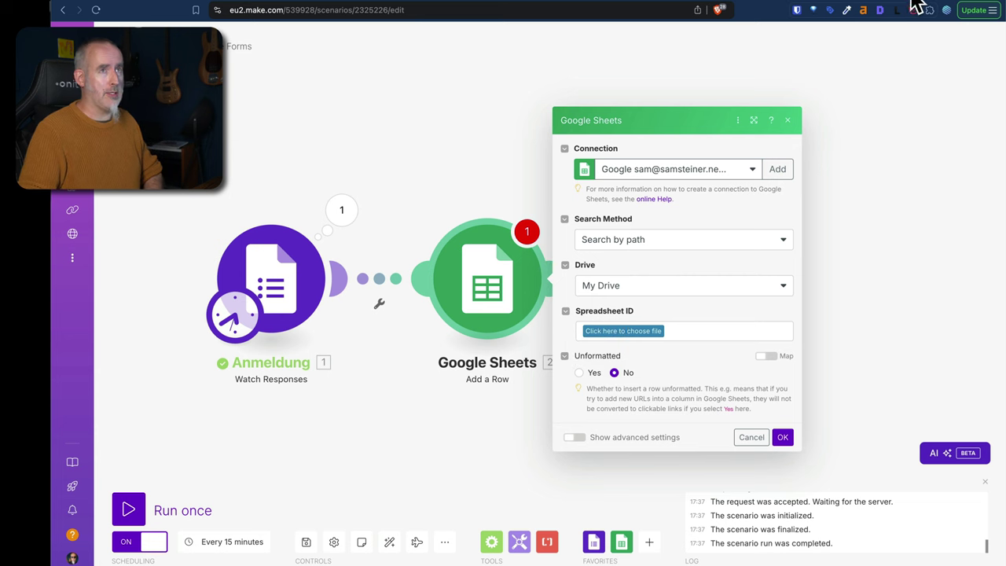
pyautogui.press('super+t')
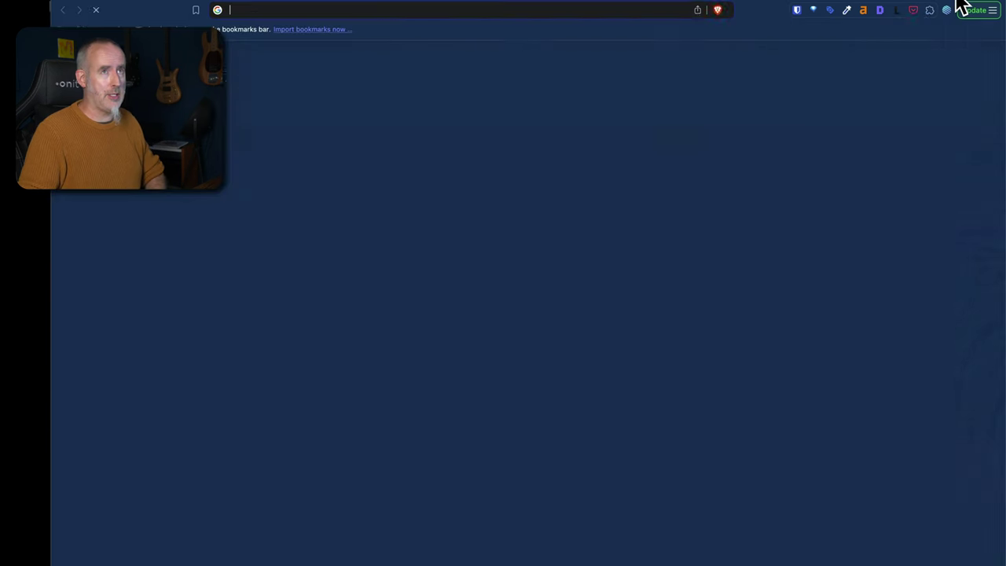
# Create a blank spreadsheet by entering sheets.new in the address bar.
pyautogui.write('sheets')
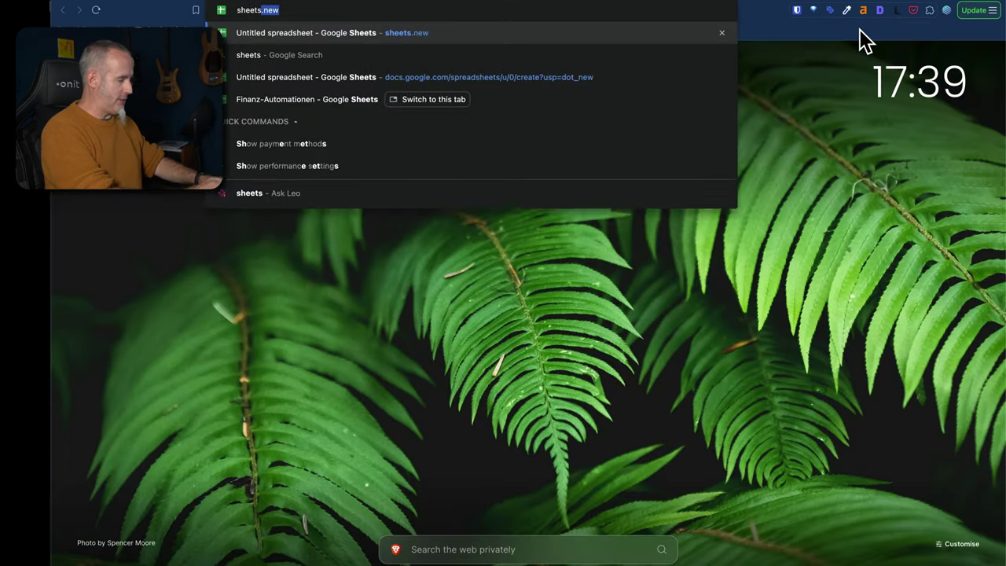
pyautogui.write('.new')
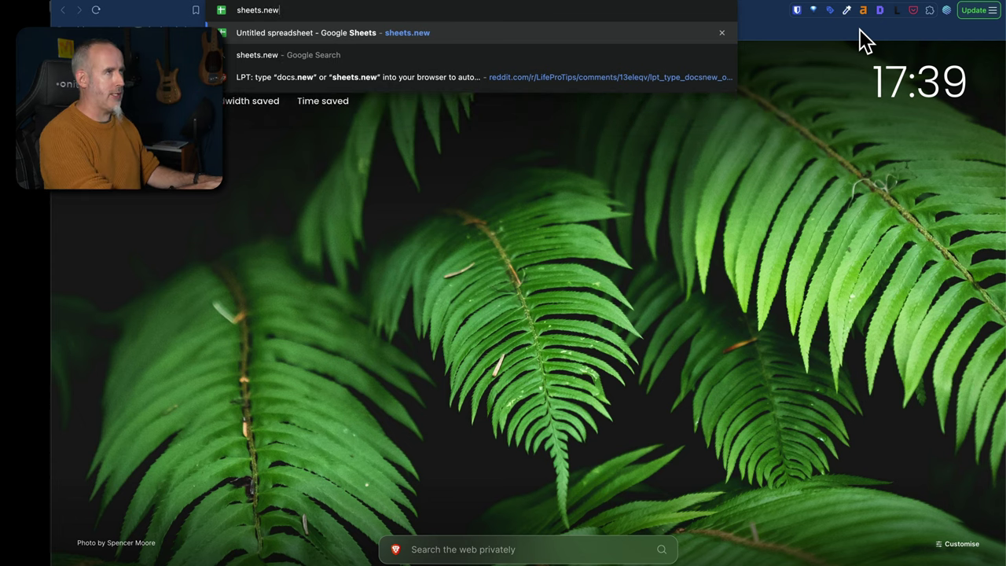
pyautogui.press('Return')
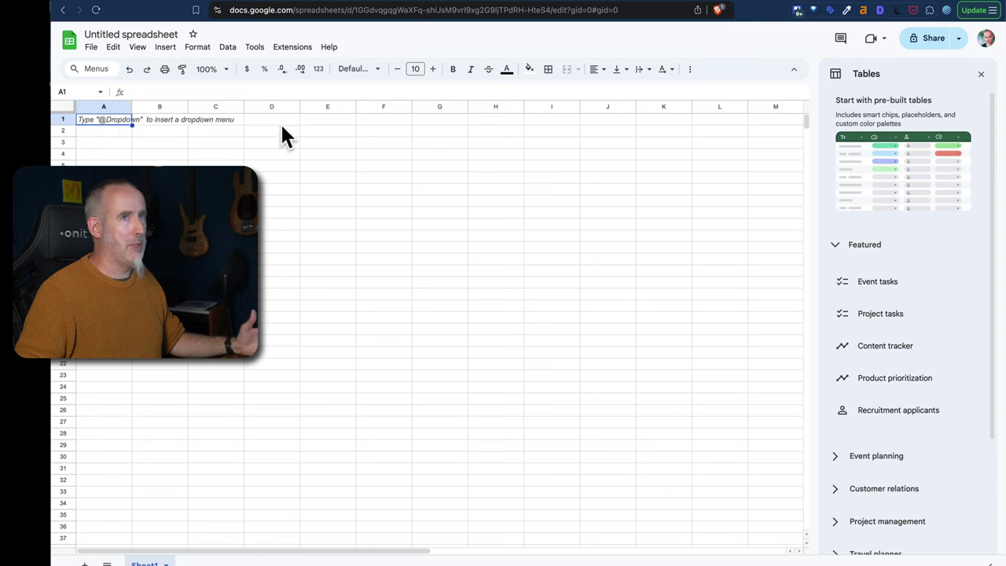
# Rename the Anmeldungen spreadsheet to 'Anmeldungen DEMO'.
pyautogui.click(892, 7)
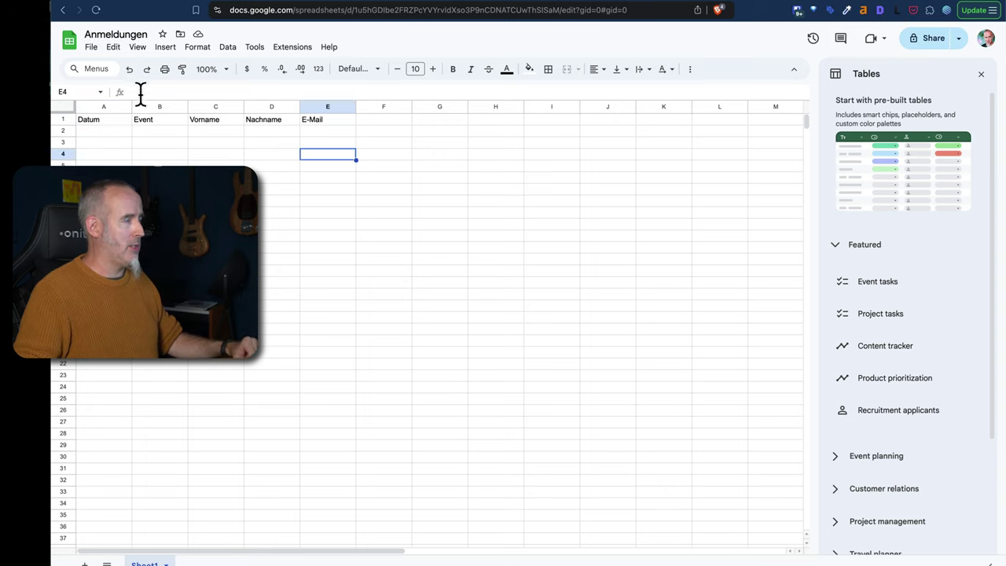
pyautogui.click(146, 34)
pyautogui.write('D')
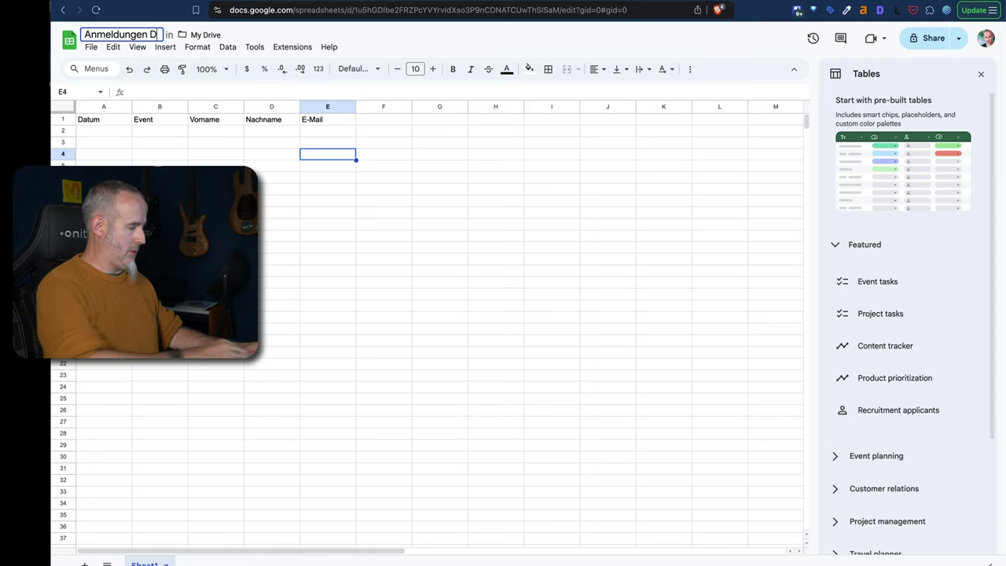
pyautogui.write('EMO')
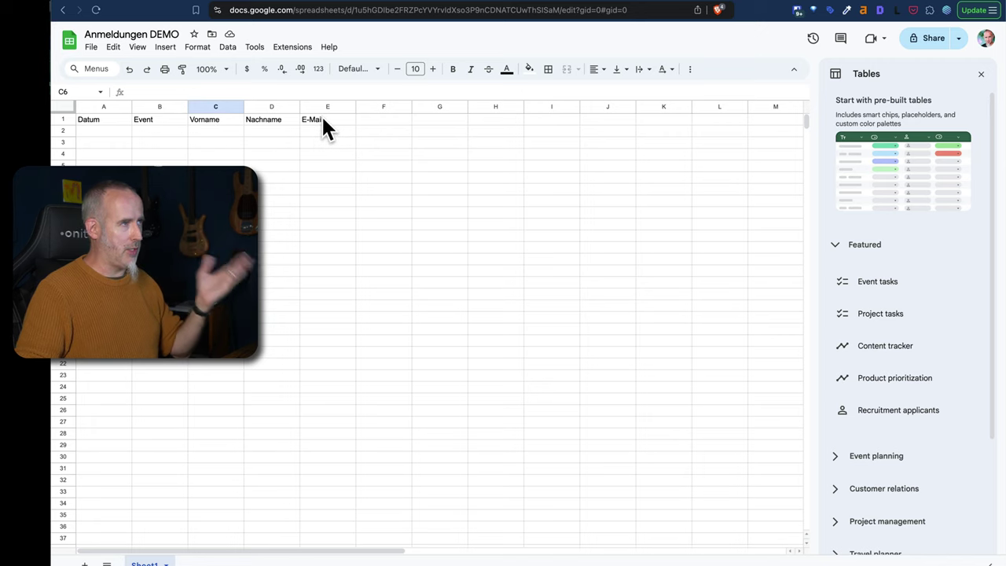
# Add the header 'Beschreibung' in cell F1 and return to the Make scenario.
pyautogui.click(377, 118)
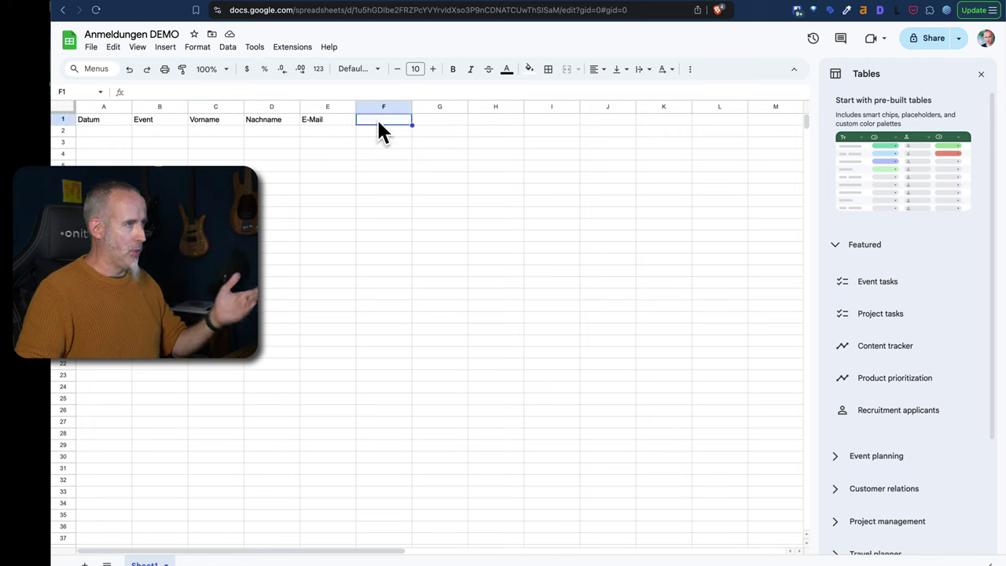
pyautogui.write('Besch')
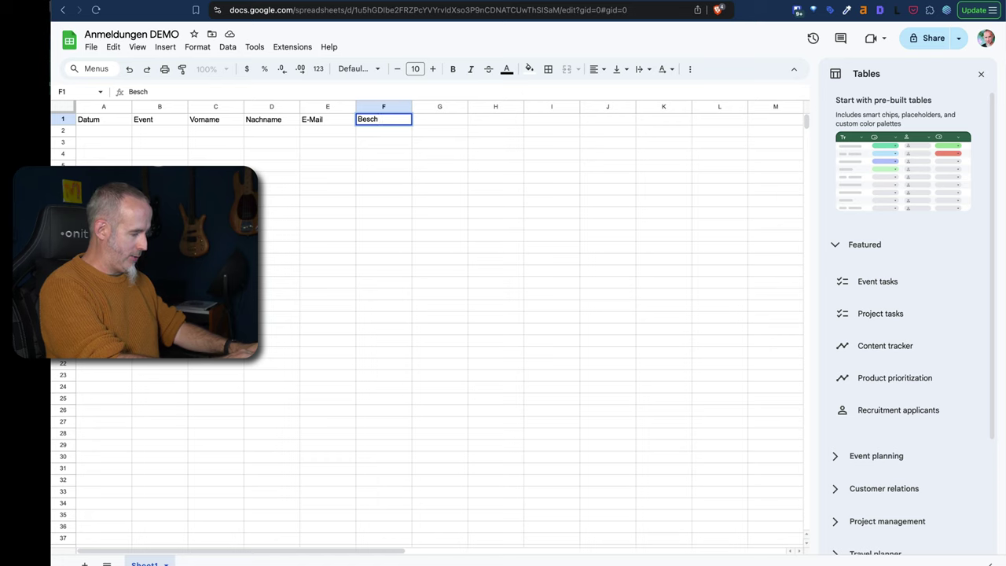
pyautogui.write('reibung')
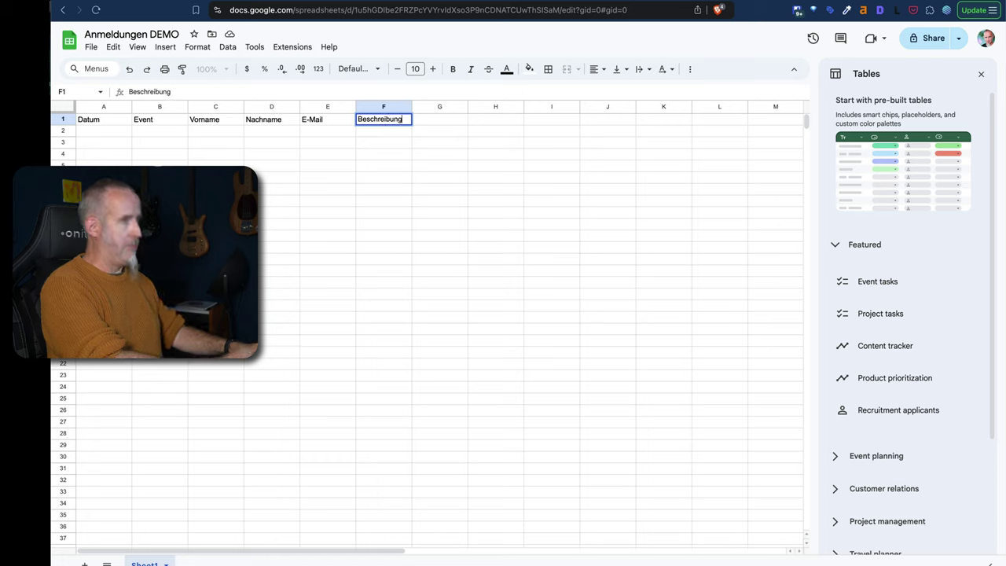
pyautogui.click(358, 199)
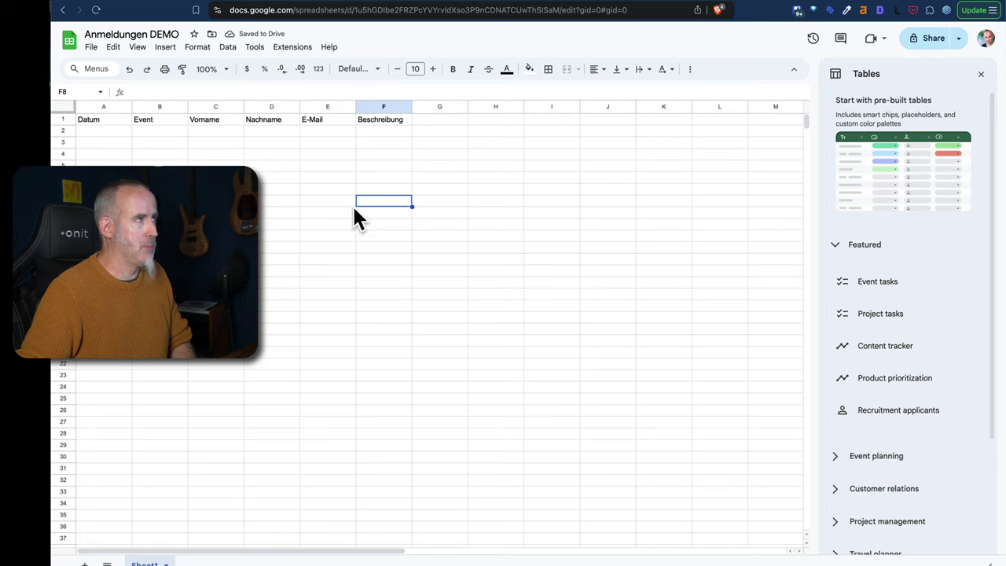
pyautogui.click(198, 1)
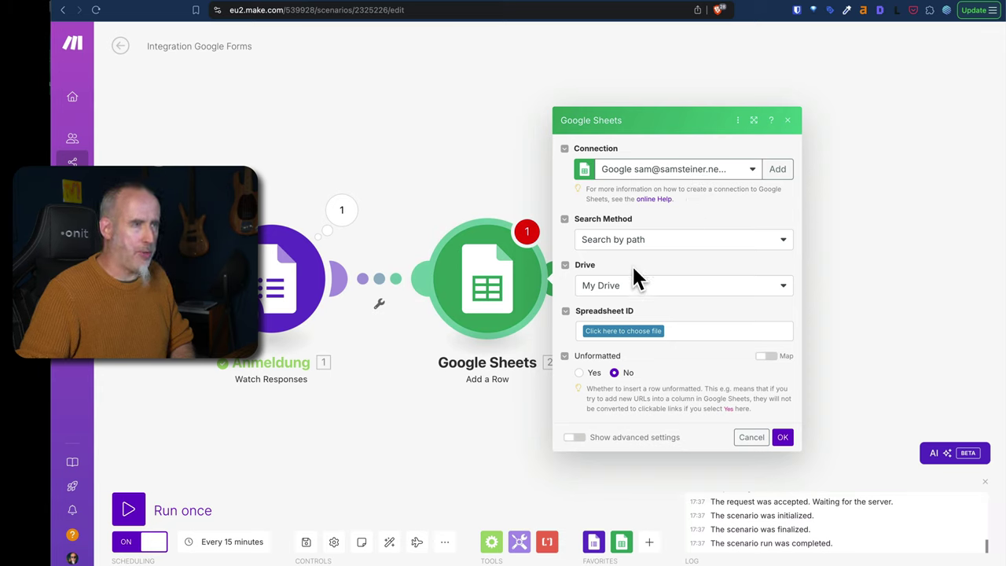
# Target Sheet1 of the Anmeldungen DEMO spreadsheet in the Add a Row module.
pyautogui.click(649, 332)
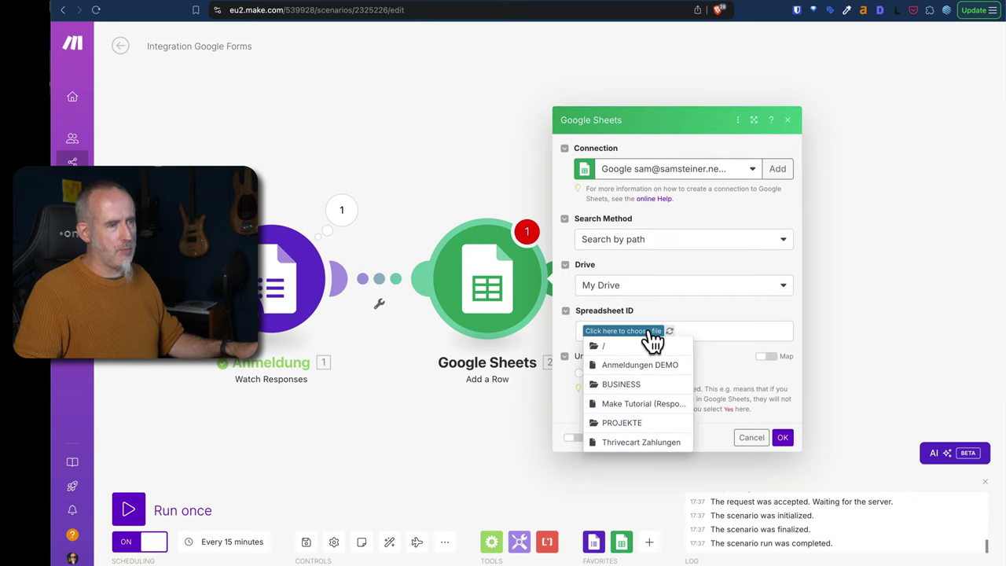
pyautogui.click(654, 365)
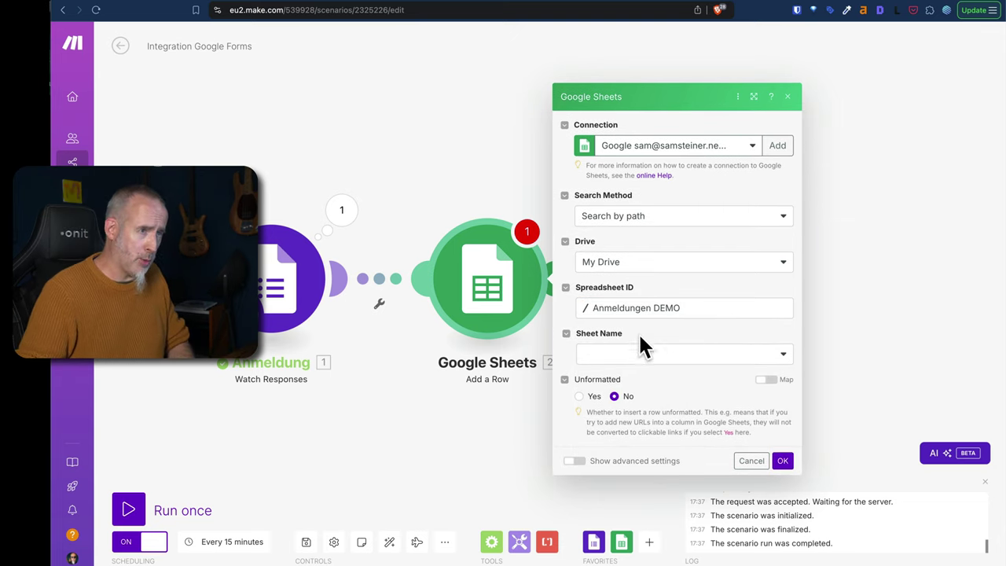
pyautogui.click(634, 366)
pyautogui.click(599, 379)
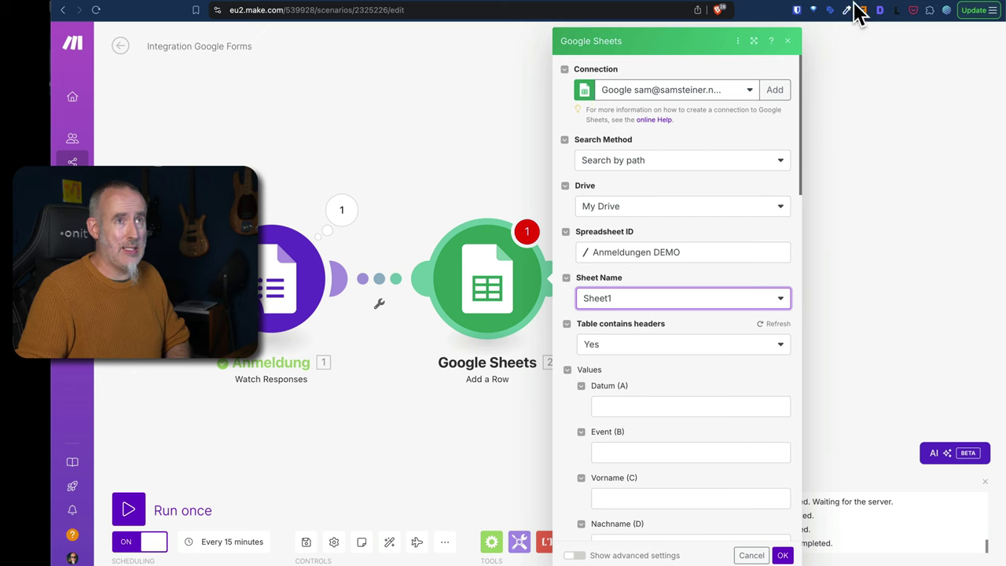
# Glance at the Anmeldungen DEMO spreadsheet, then open the mapping panel for the Datum (A) field.
pyautogui.click(895, 8)
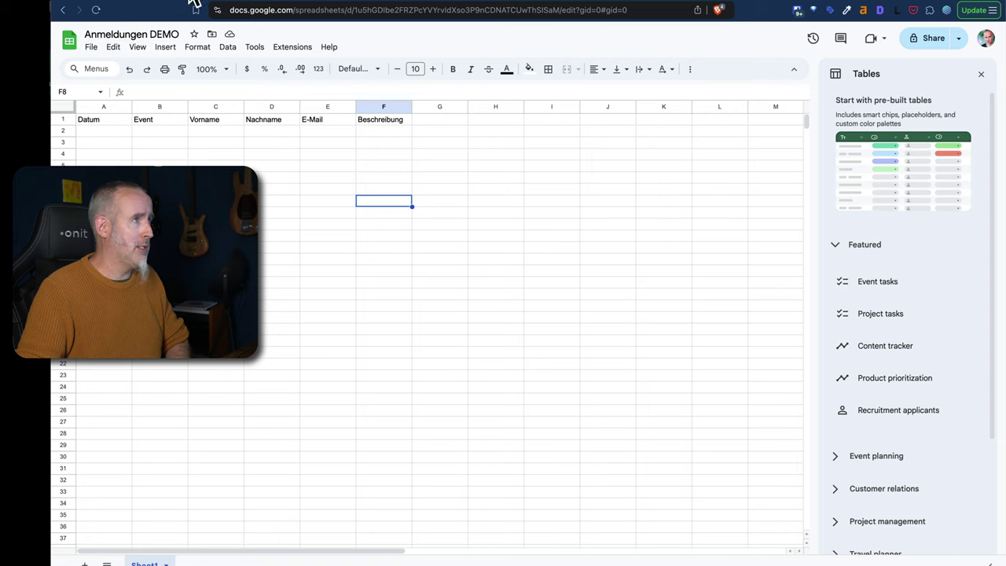
pyautogui.click(197, 5)
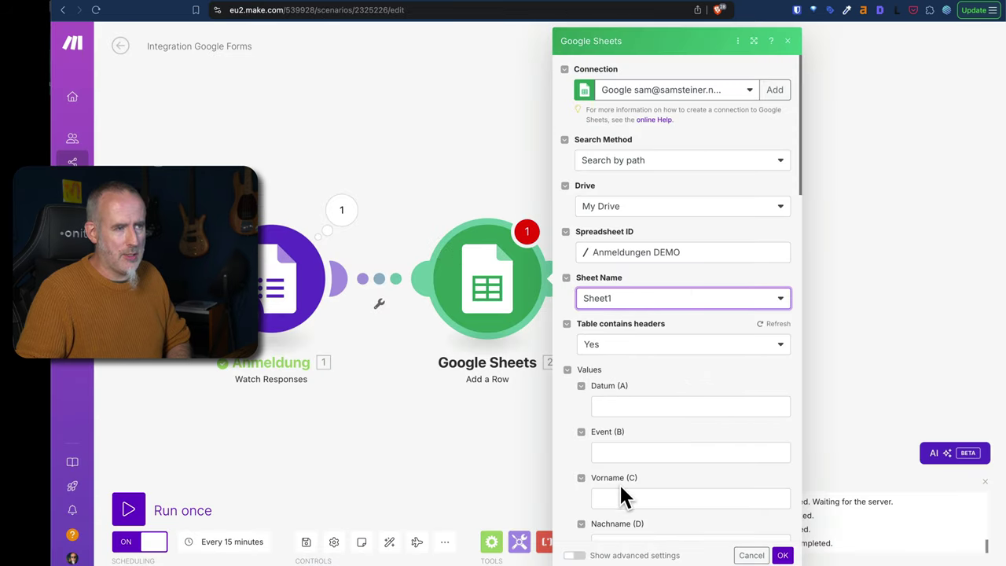
pyautogui.moveTo(801, 182); pyautogui.dragTo(799, 231)
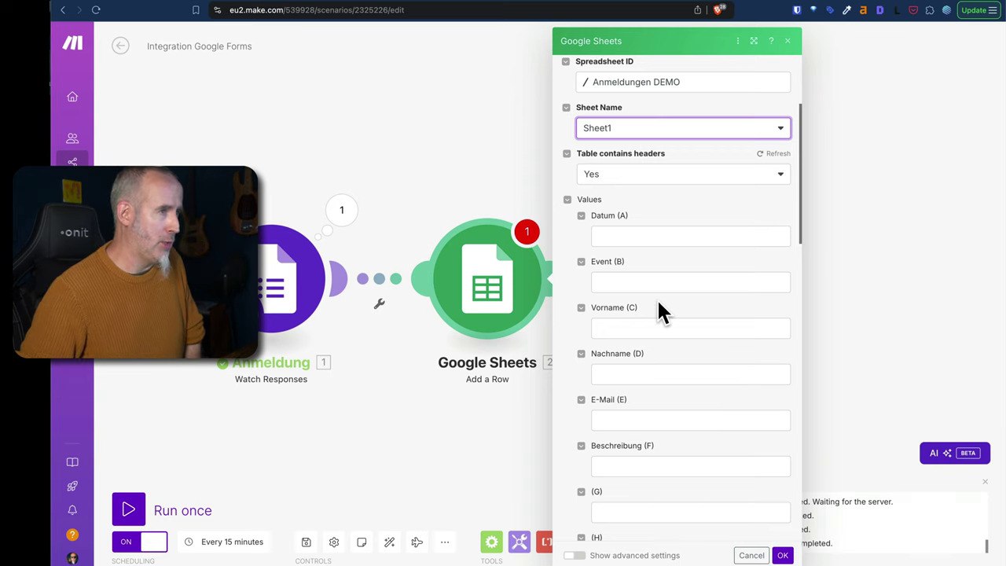
pyautogui.click(607, 235)
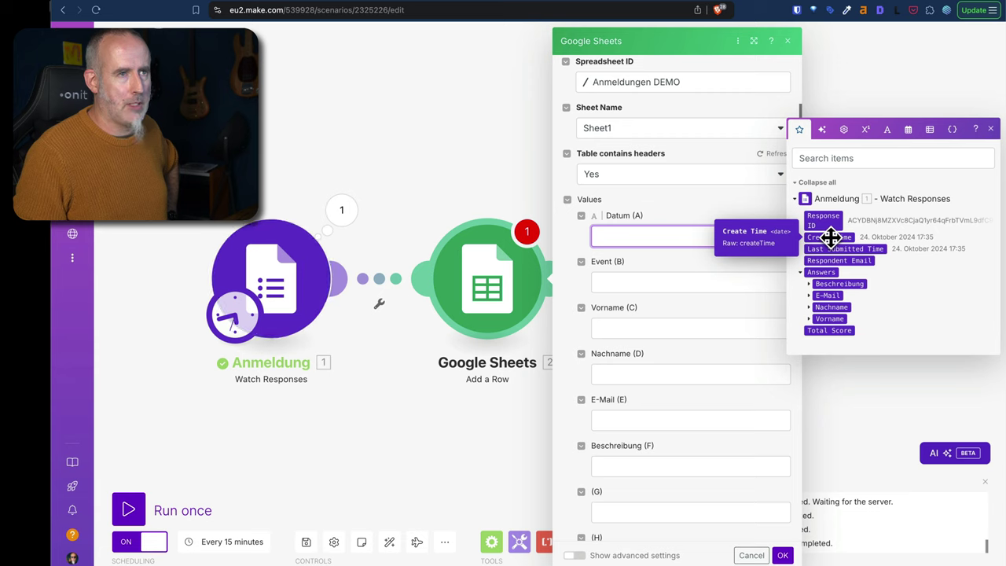
# Map the form response's Create Time into the Datum (A) column.
pyautogui.click(830, 236)
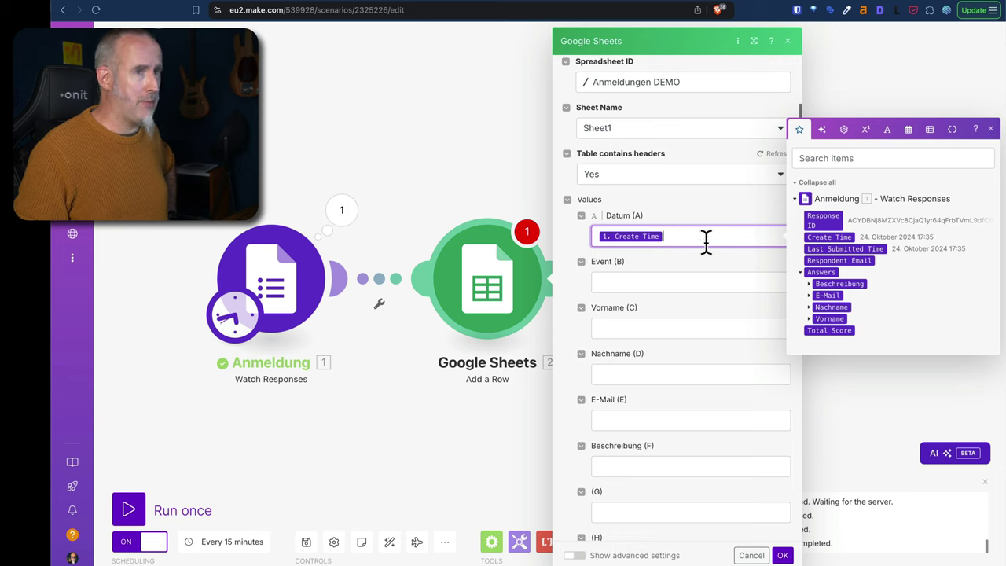
pyautogui.click(567, 243)
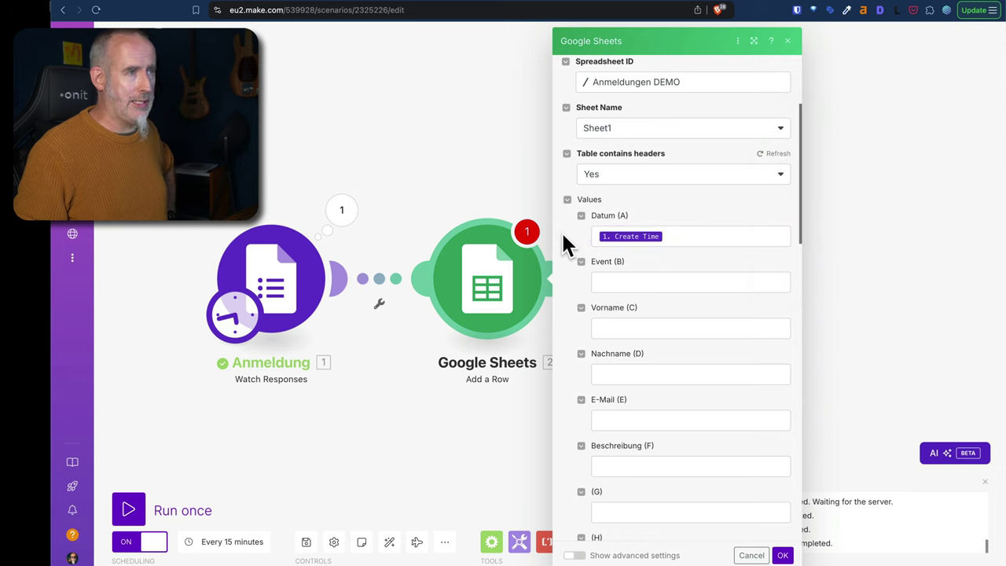
pyautogui.click(643, 236)
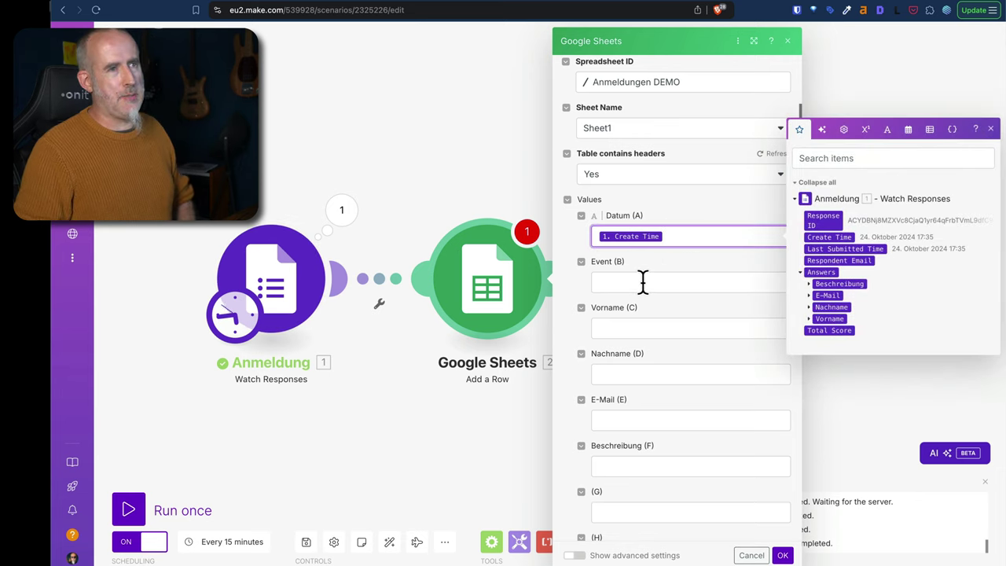
# Enter the fixed text 'MAIN Event' as the Event (B) value.
pyautogui.click(642, 280)
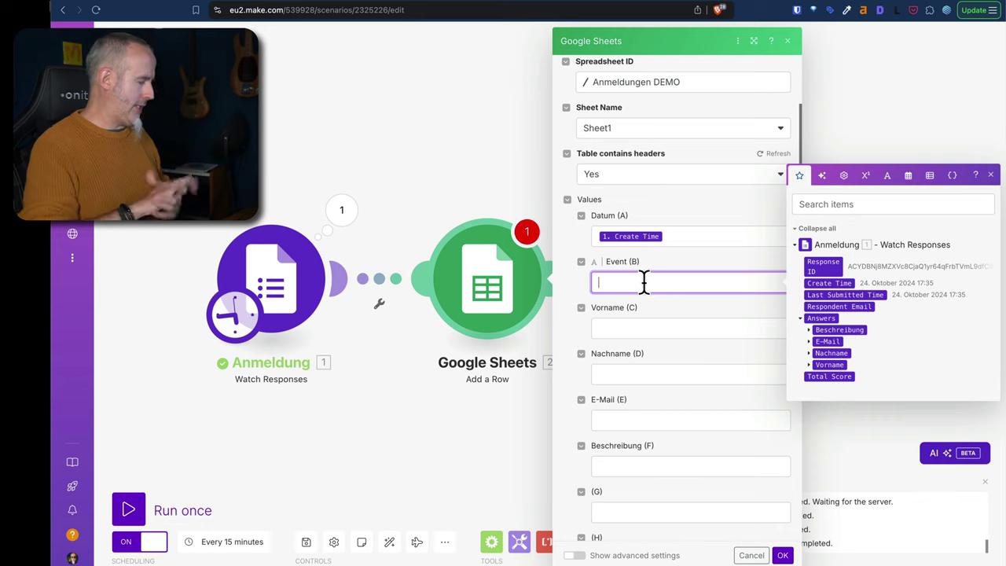
pyautogui.write('MA')
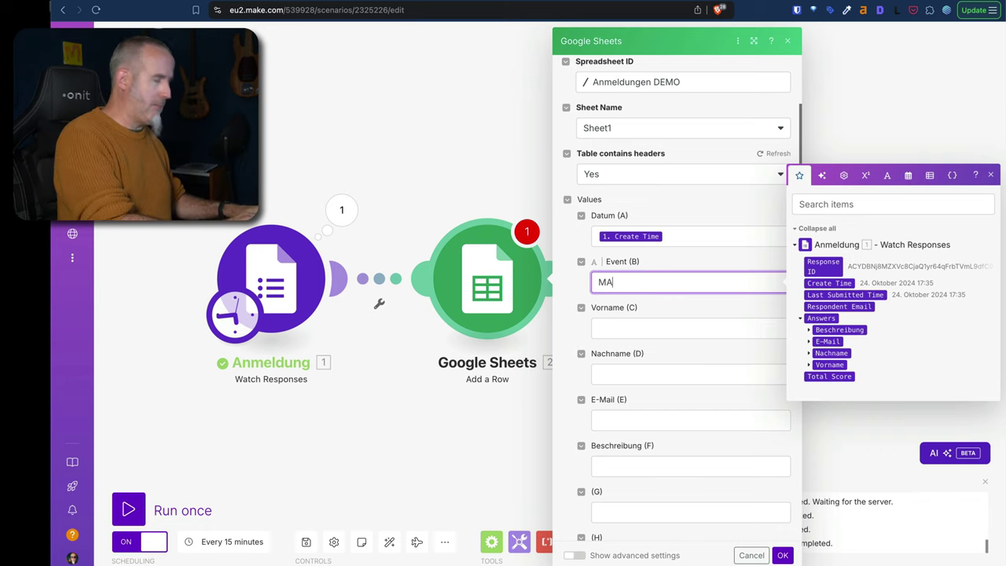
pyautogui.write('IN Event')
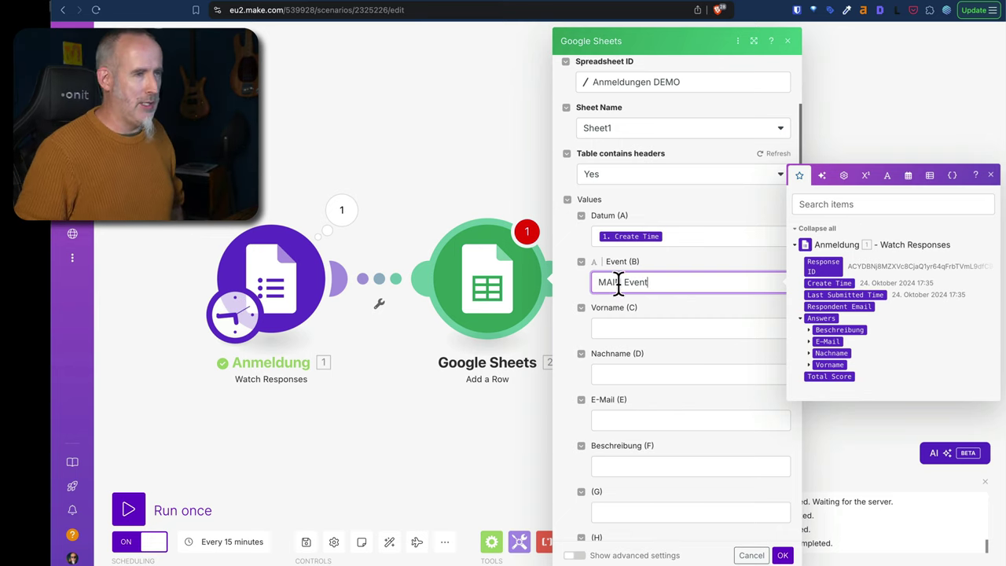
pyautogui.click(571, 293)
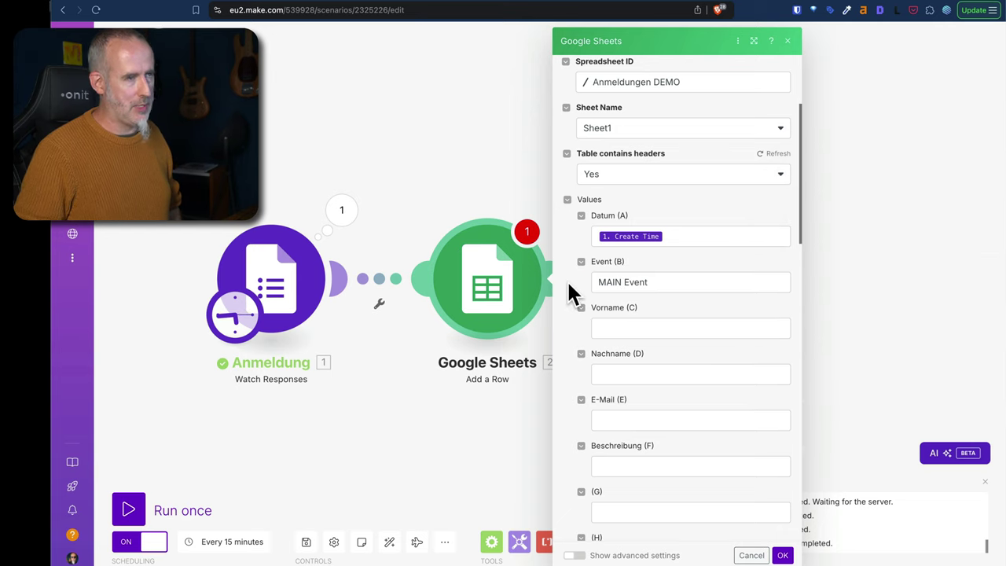
pyautogui.click(629, 328)
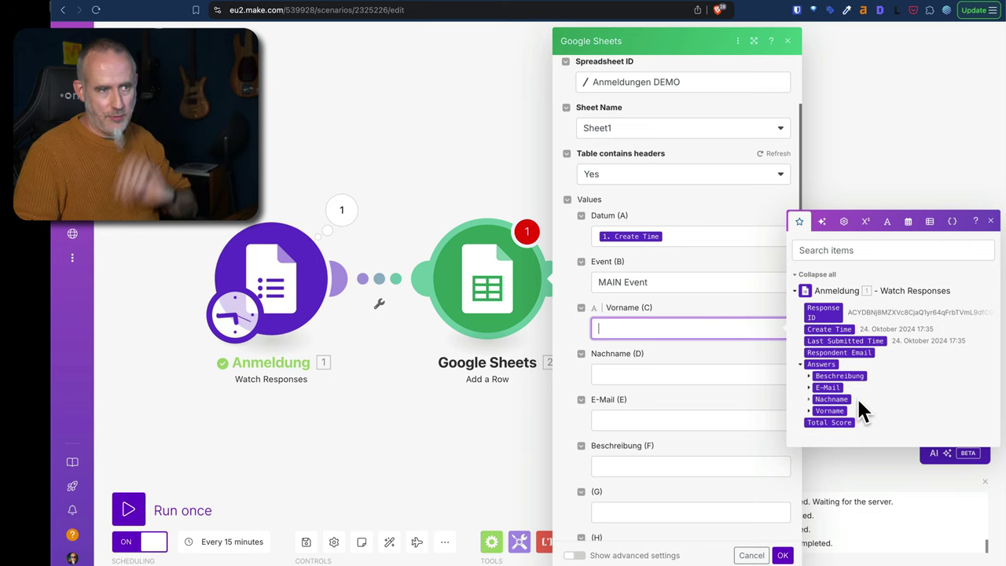
# Map the Vorname and Nachname text answer values into columns C and D.
pyautogui.click(808, 411)
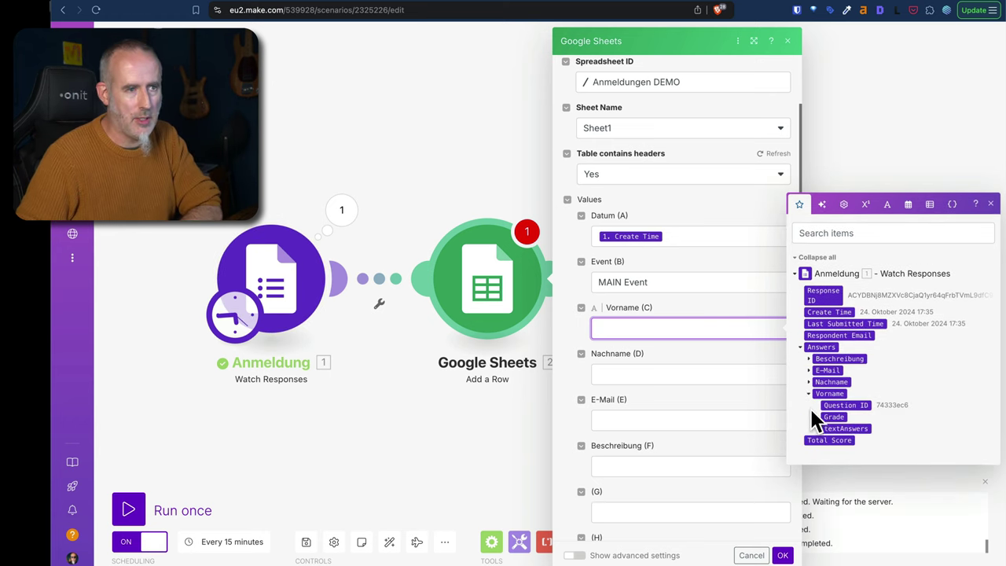
pyautogui.click(817, 423)
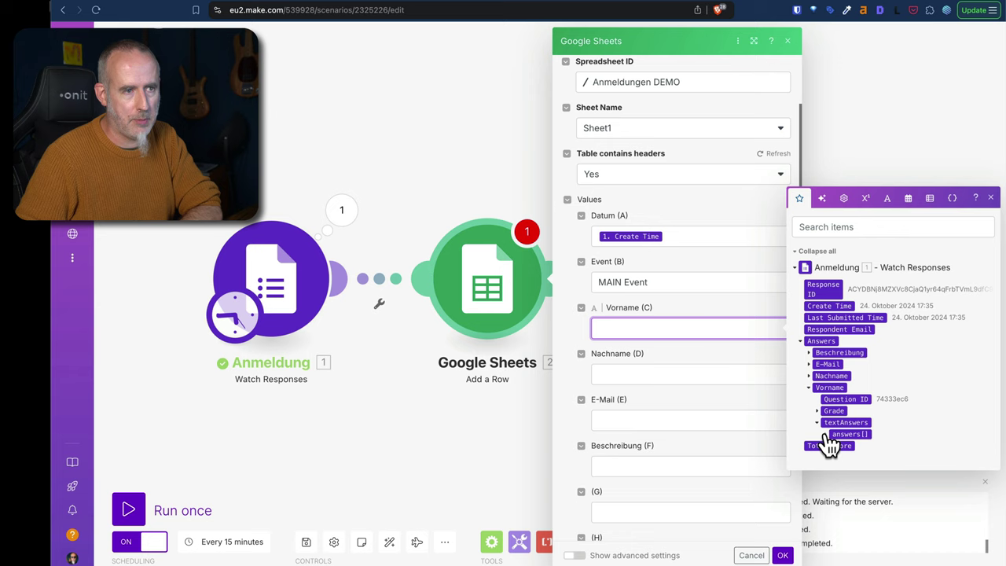
pyautogui.click(824, 433)
pyautogui.click(848, 440)
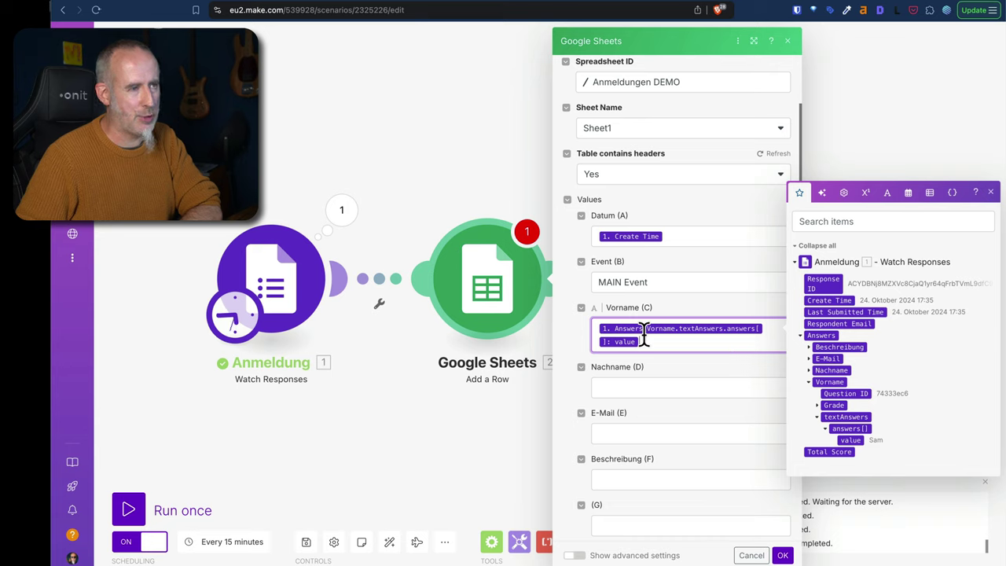
pyautogui.click(633, 385)
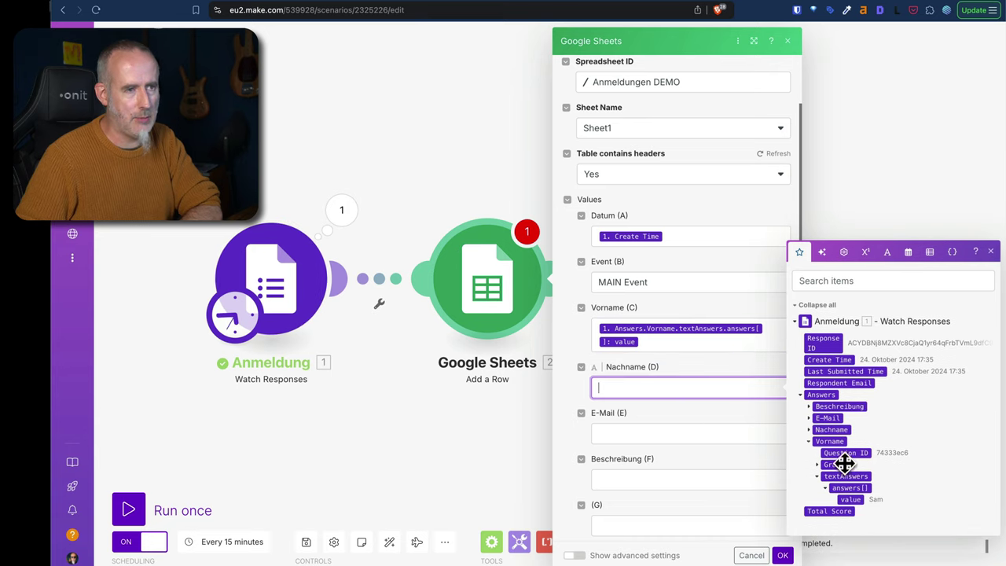
pyautogui.click(812, 442)
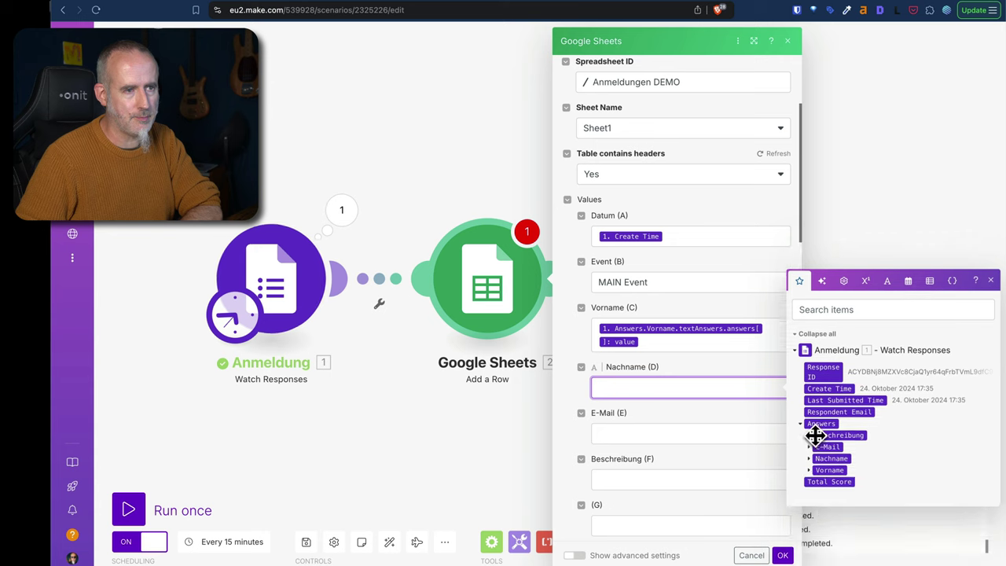
pyautogui.click(809, 459)
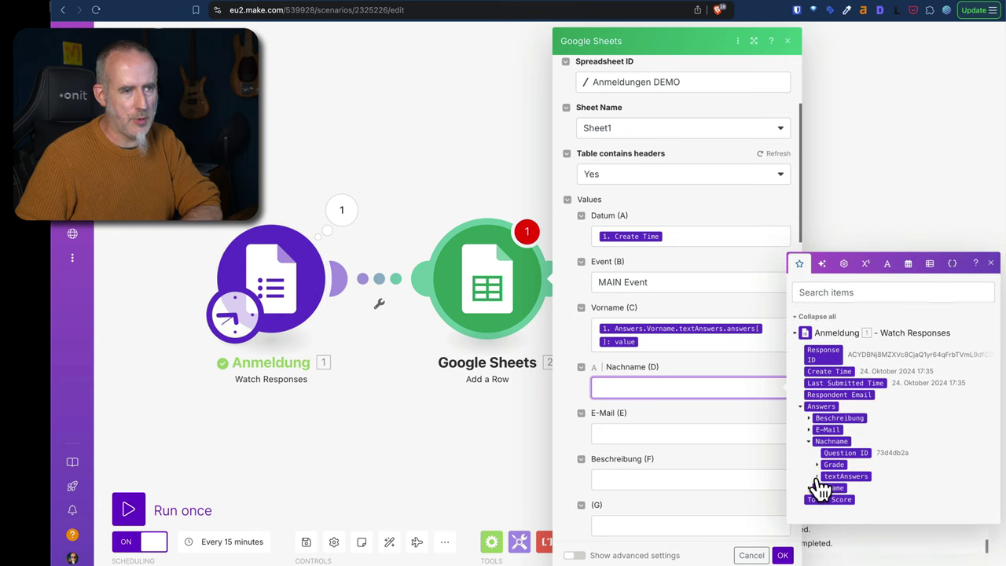
pyautogui.click(817, 492)
pyautogui.click(826, 482)
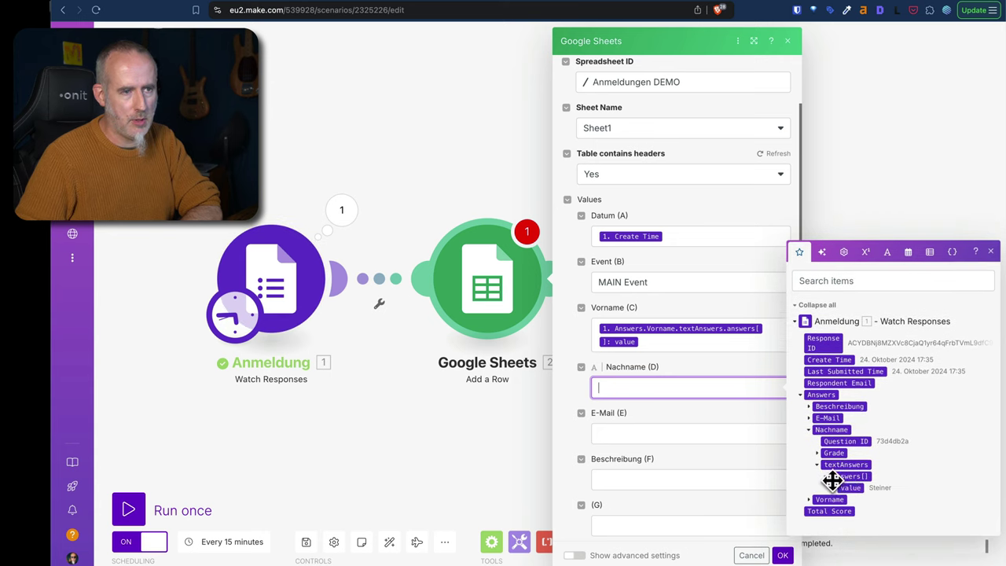
pyautogui.click(849, 487)
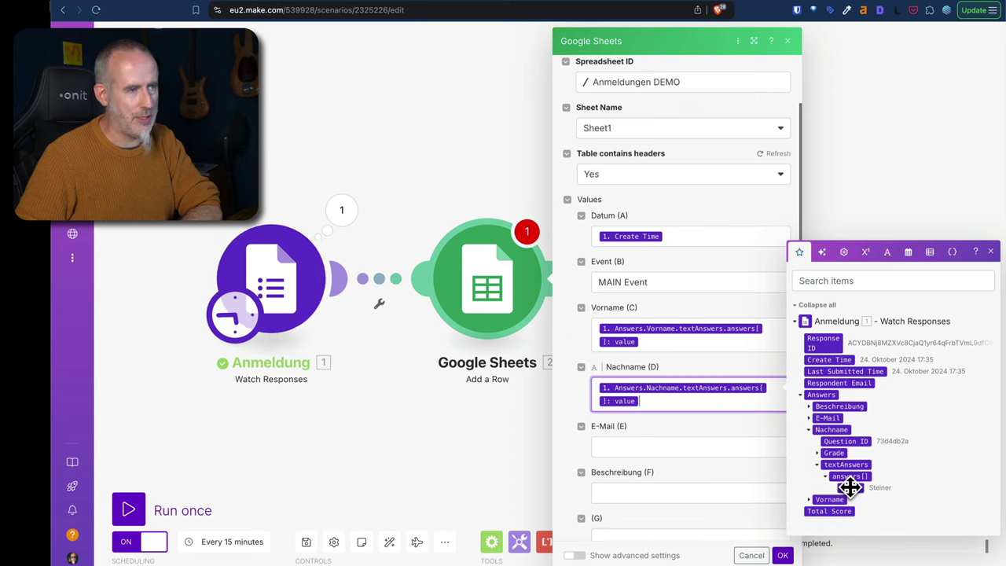
# Map the E-Mail and Beschreibung text answer values into columns E and F.
pyautogui.click(677, 445)
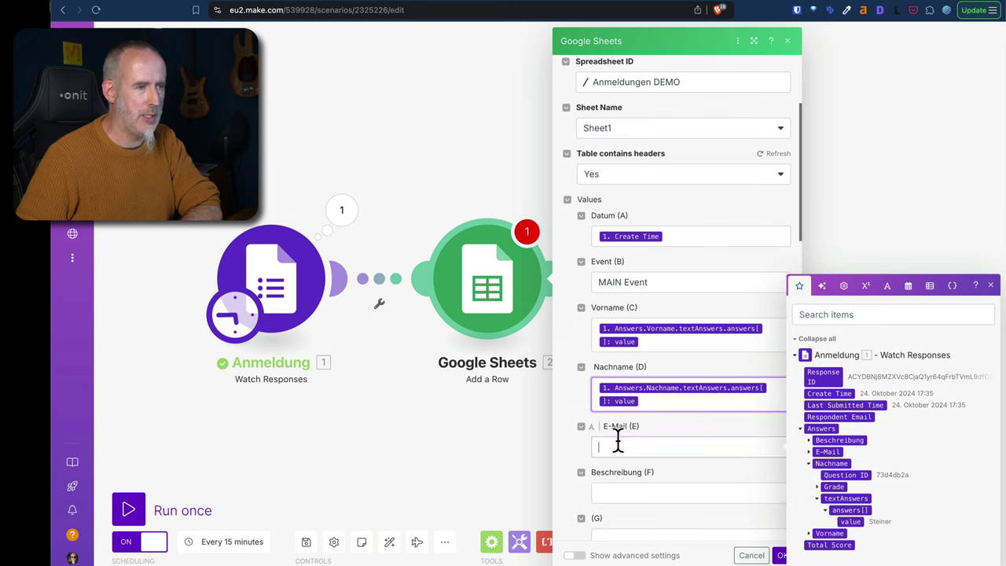
pyautogui.click(812, 454)
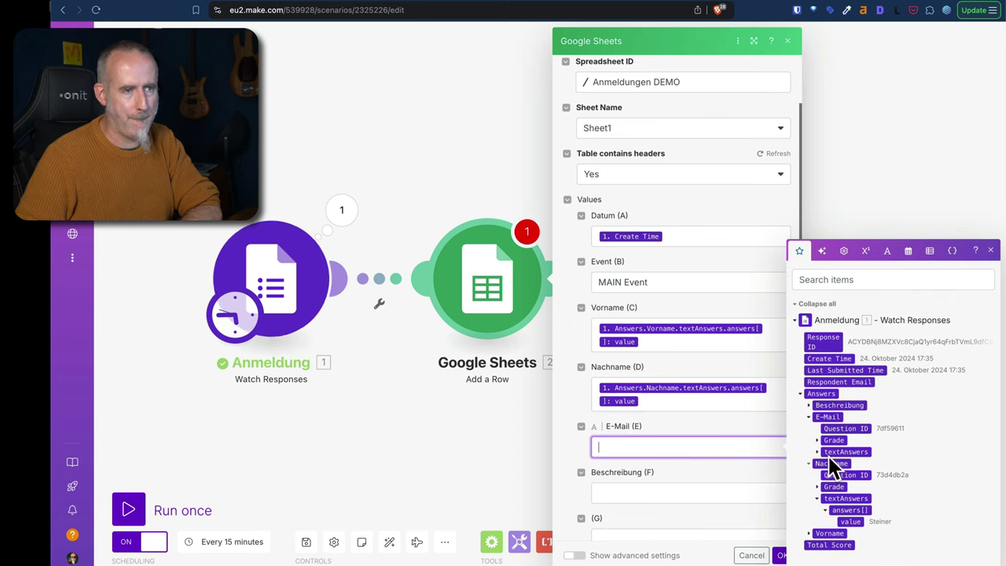
pyautogui.click(817, 453)
pyautogui.click(826, 453)
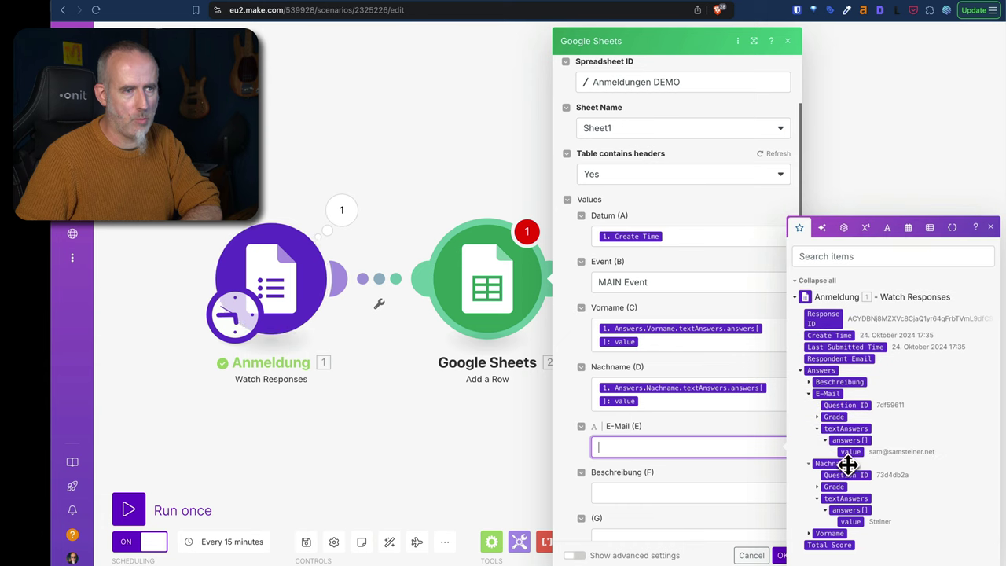
pyautogui.click(851, 452)
pyautogui.click(644, 506)
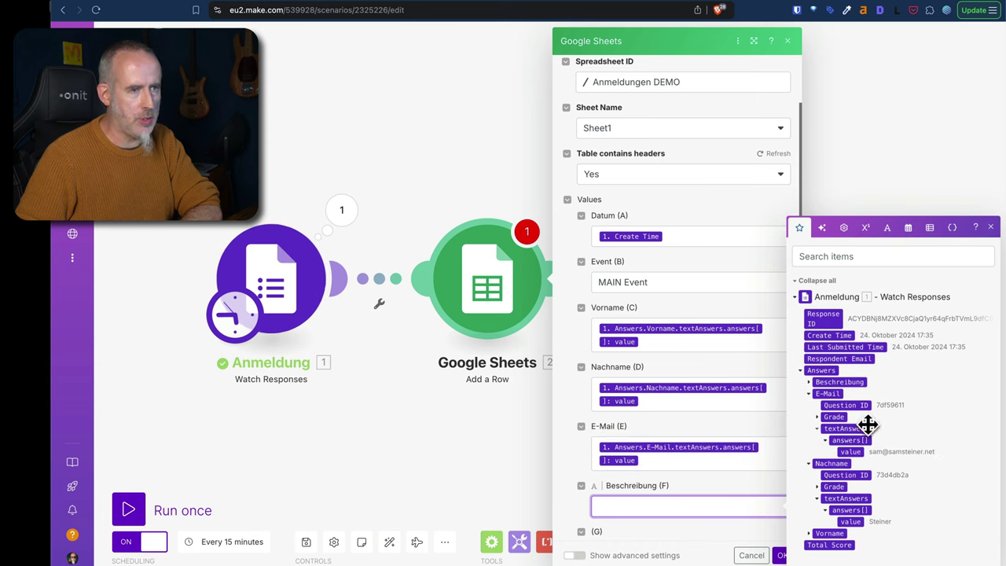
pyautogui.click(817, 382)
pyautogui.click(818, 382)
pyautogui.click(826, 385)
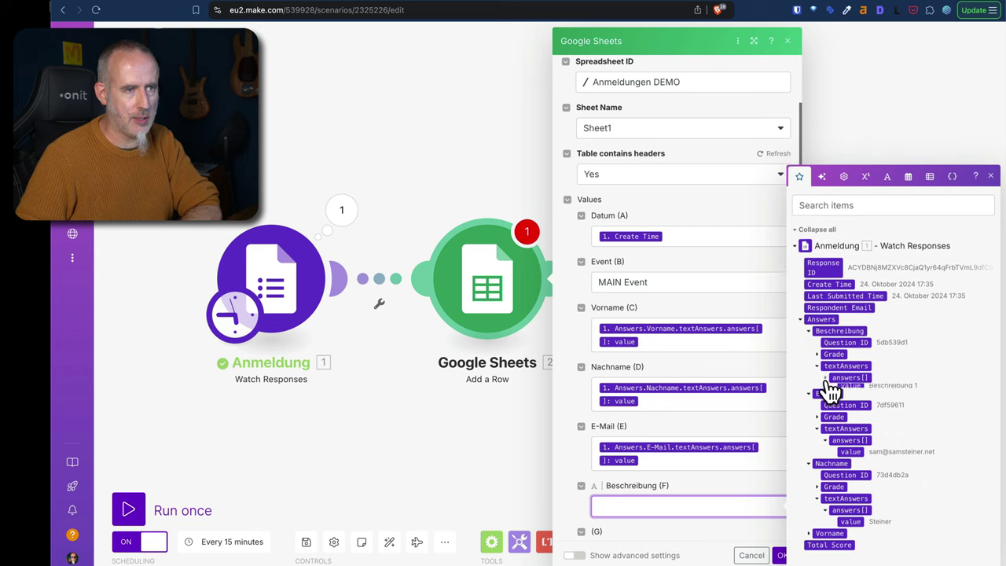
pyautogui.click(852, 382)
pyautogui.click(568, 341)
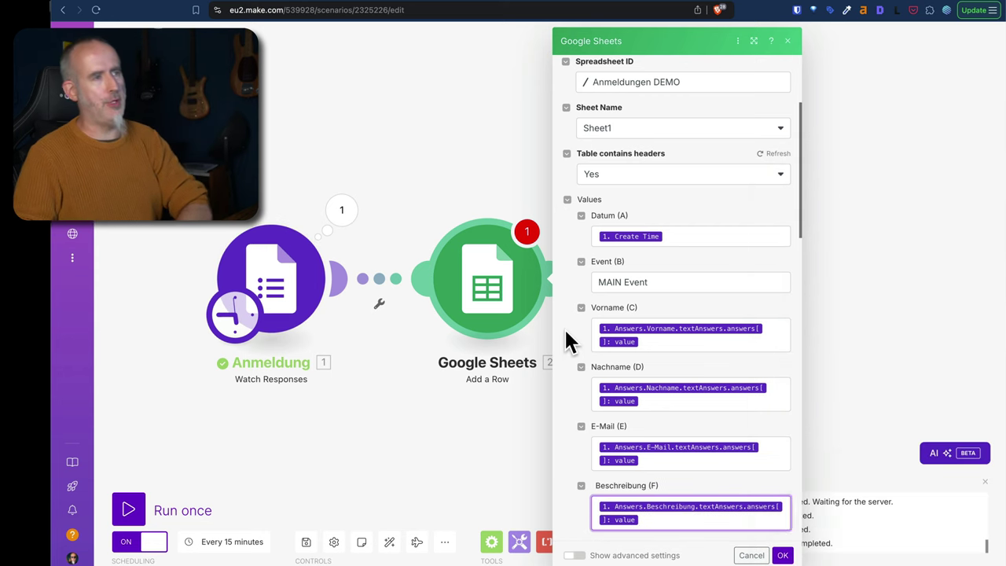
# Review the mapped Add a Row fields and confirm them with OK.
pyautogui.scroll(-5, 800, 223)
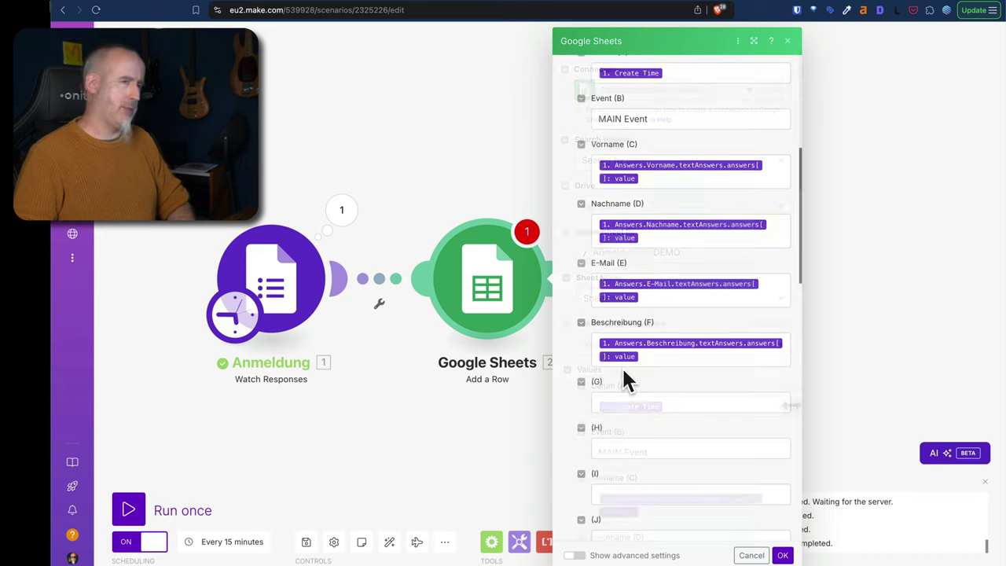
pyautogui.scroll(10, 623, 377)
pyautogui.click(781, 555)
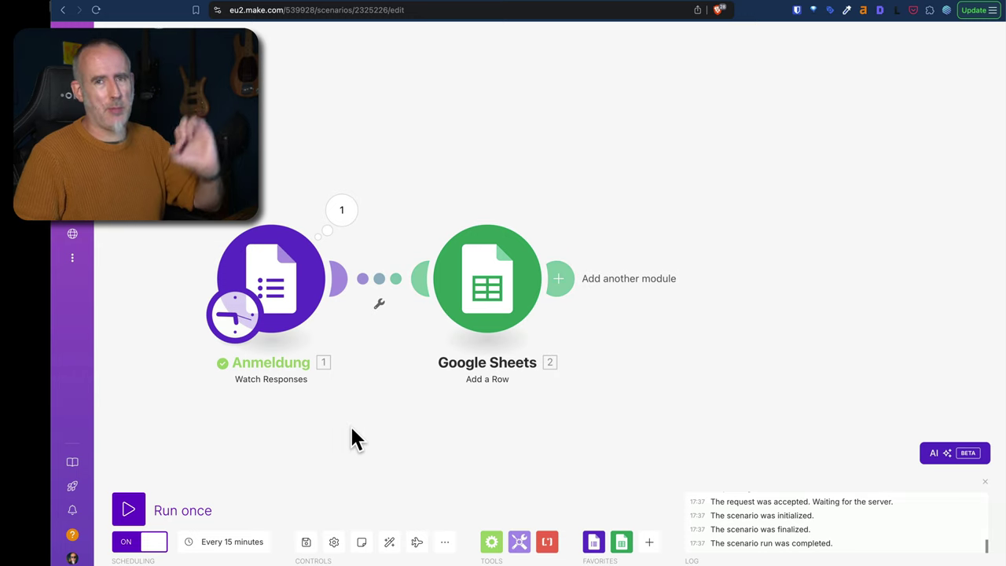
# Run the scenario once and inspect the Anmeldung trigger's processed bundle.
pyautogui.click(130, 511)
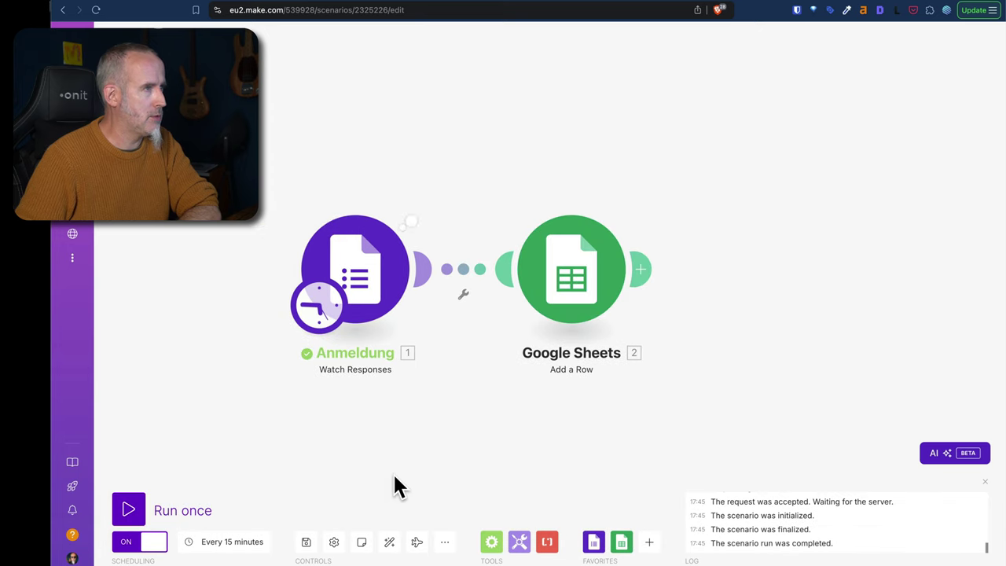
pyautogui.click(425, 202)
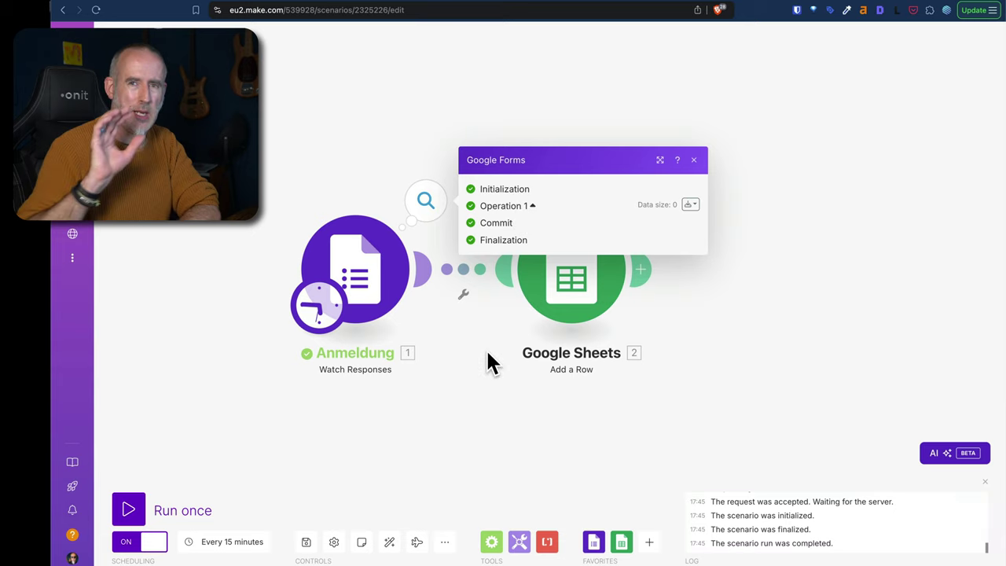
pyautogui.click(420, 416)
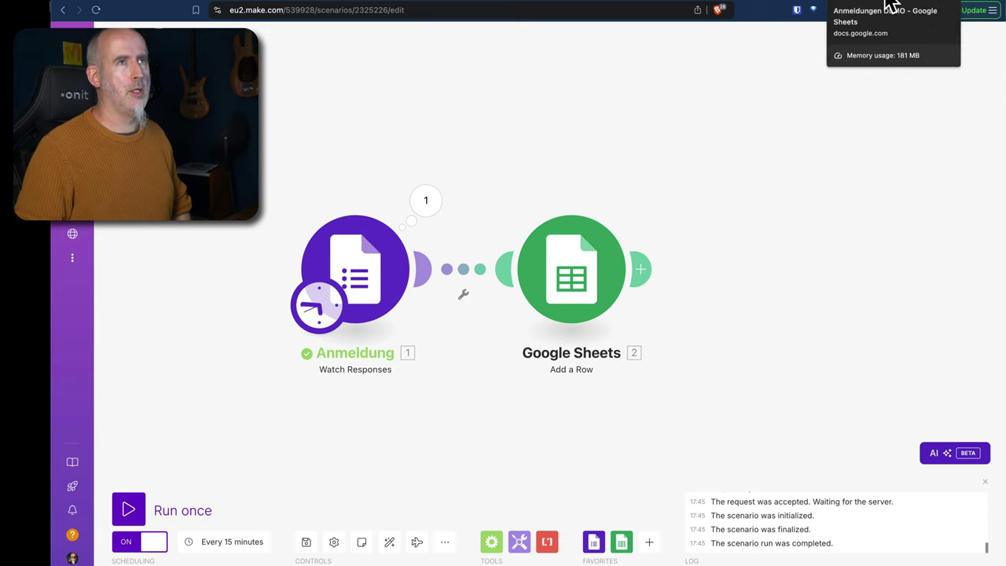
# Submit a new form response with description 'Anmeldung 2', an e-mail address and name, then return to Make.
pyautogui.click(852, 6)
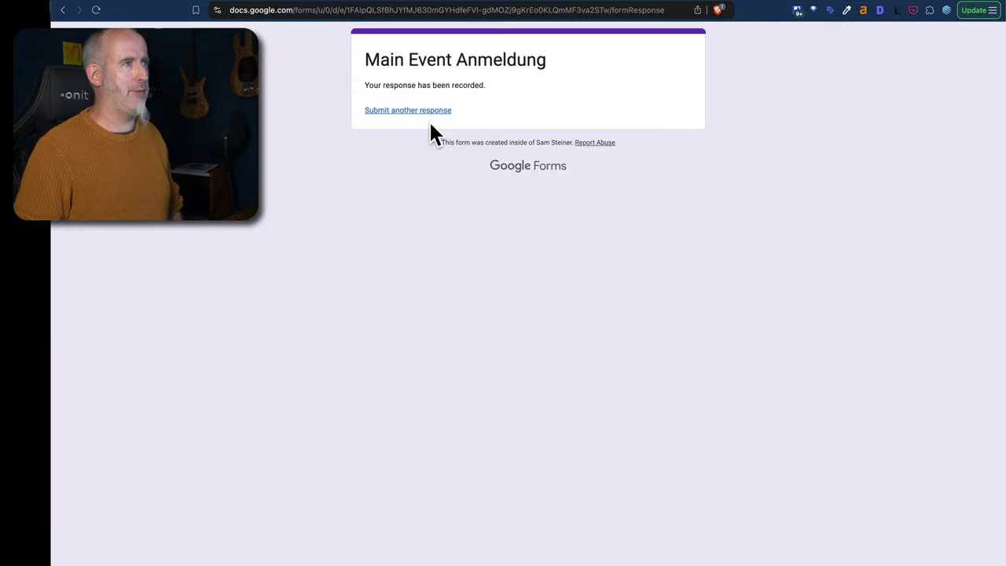
pyautogui.click(399, 111)
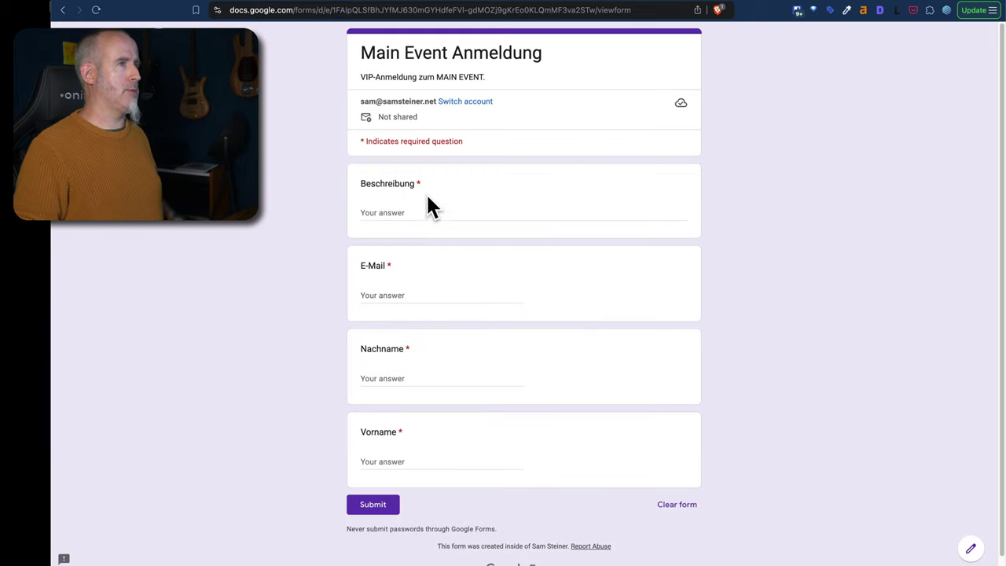
pyautogui.click(416, 210)
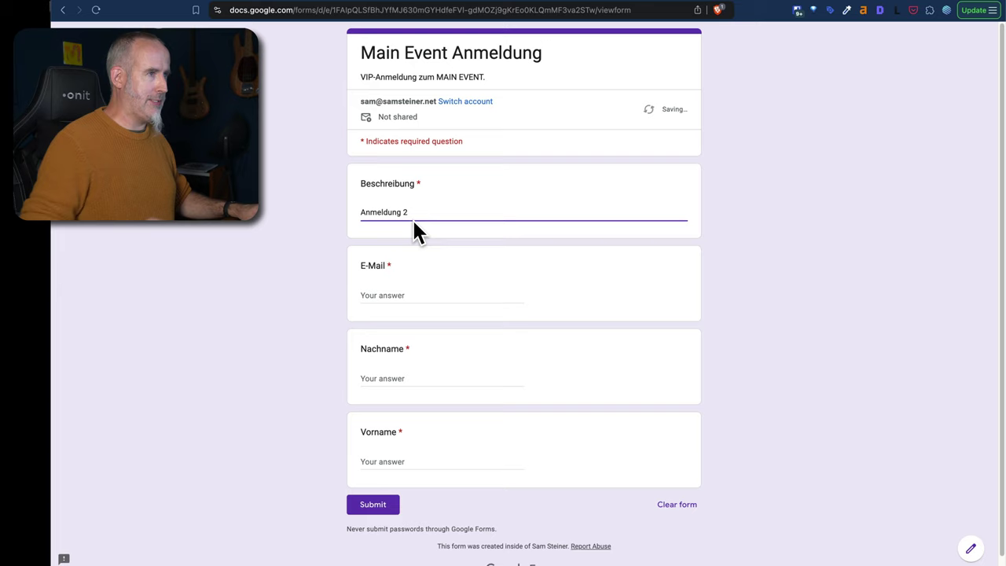
pyautogui.press('Tab')
pyautogui.press('Tab')
pyautogui.write('DSam')
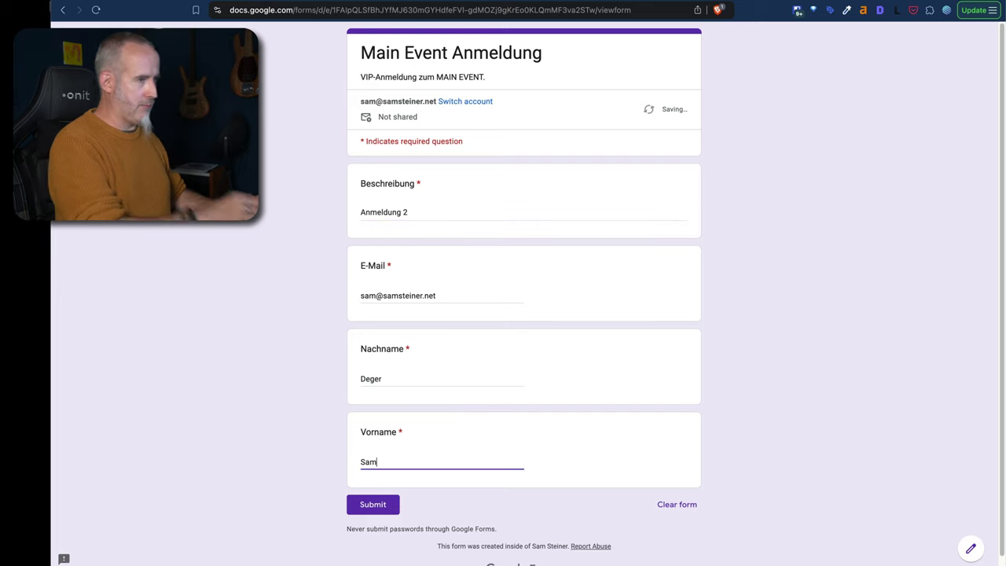
pyautogui.click(383, 505)
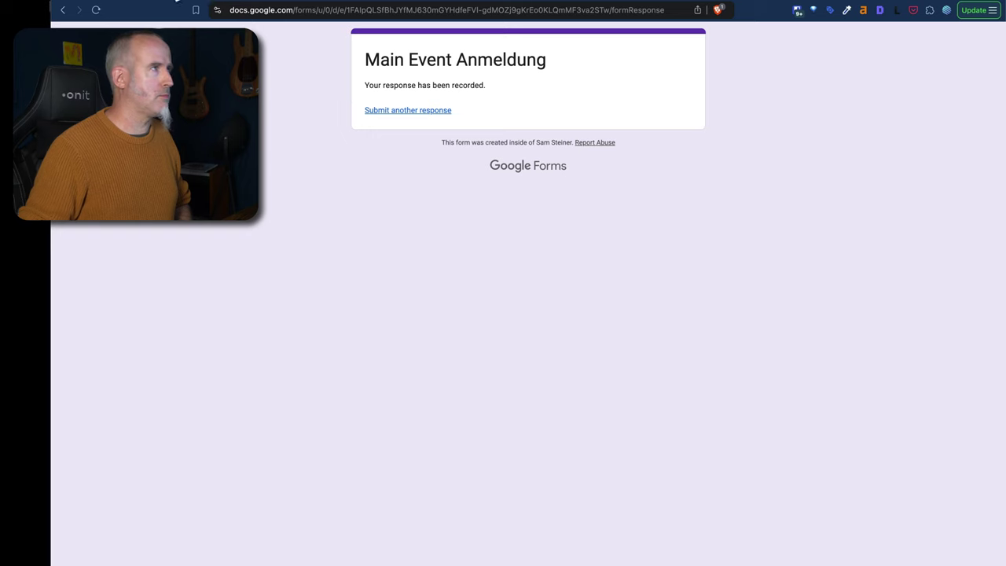
pyautogui.hotkey('ctrl', 'shift', 'Tab')
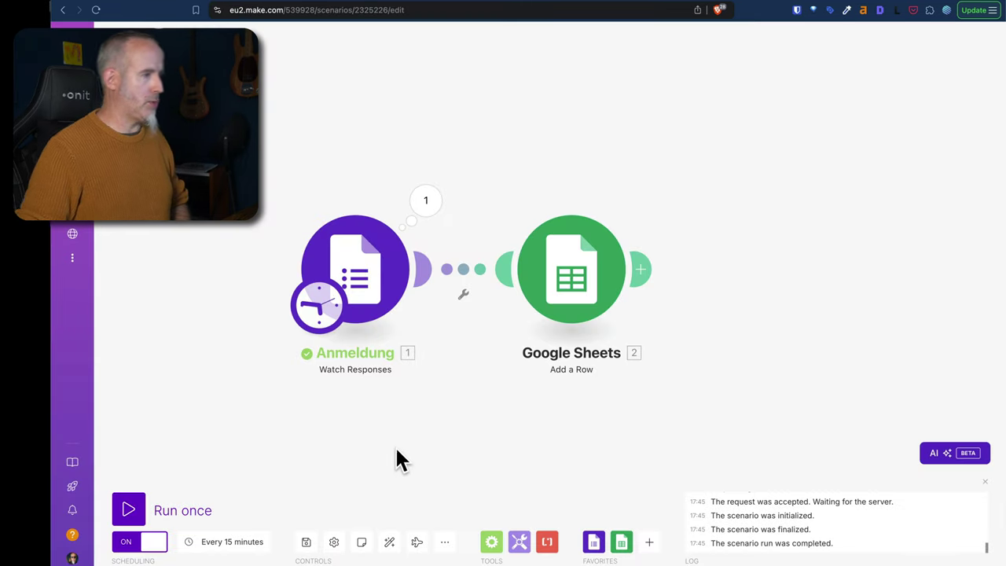
# Run the scenario once and inspect the Anmeldung and Add a Row outputs.
pyautogui.click(130, 510)
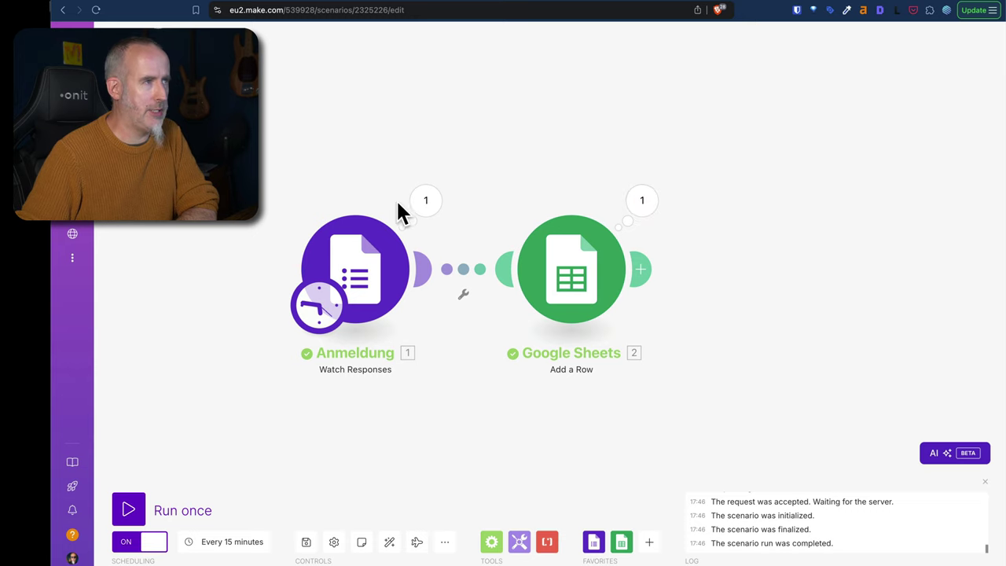
pyautogui.click(427, 204)
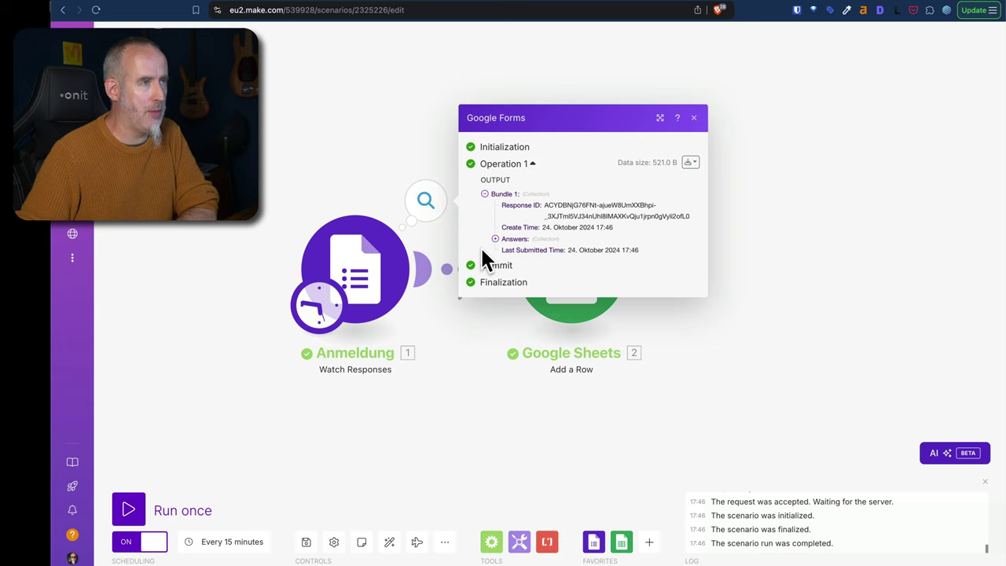
pyautogui.click(469, 390)
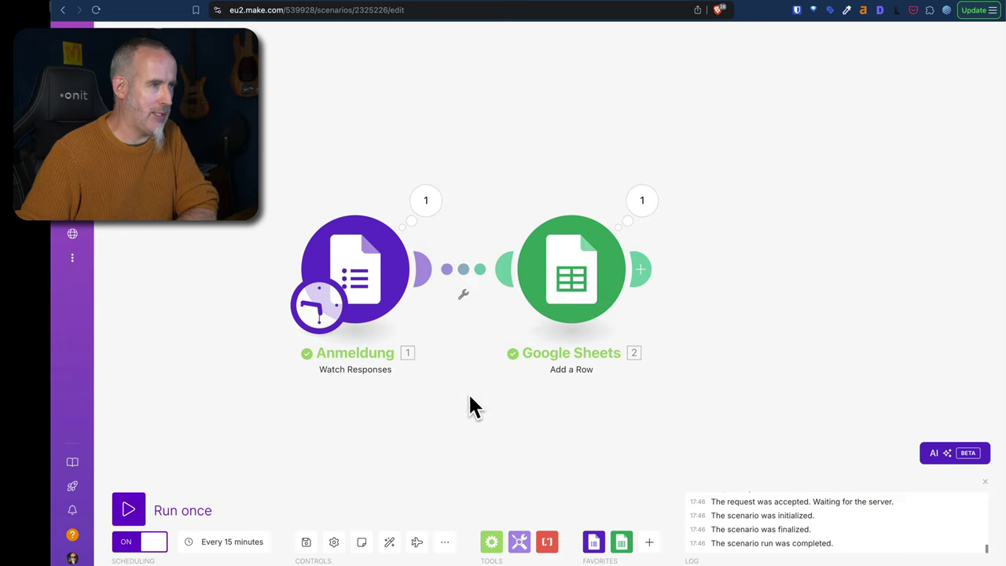
pyautogui.click(641, 201)
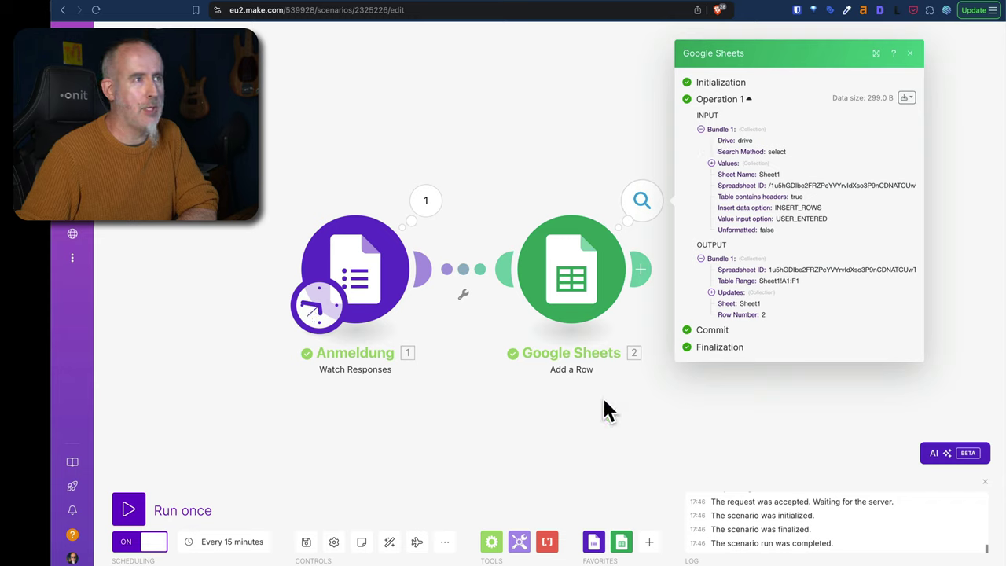
pyautogui.click(593, 429)
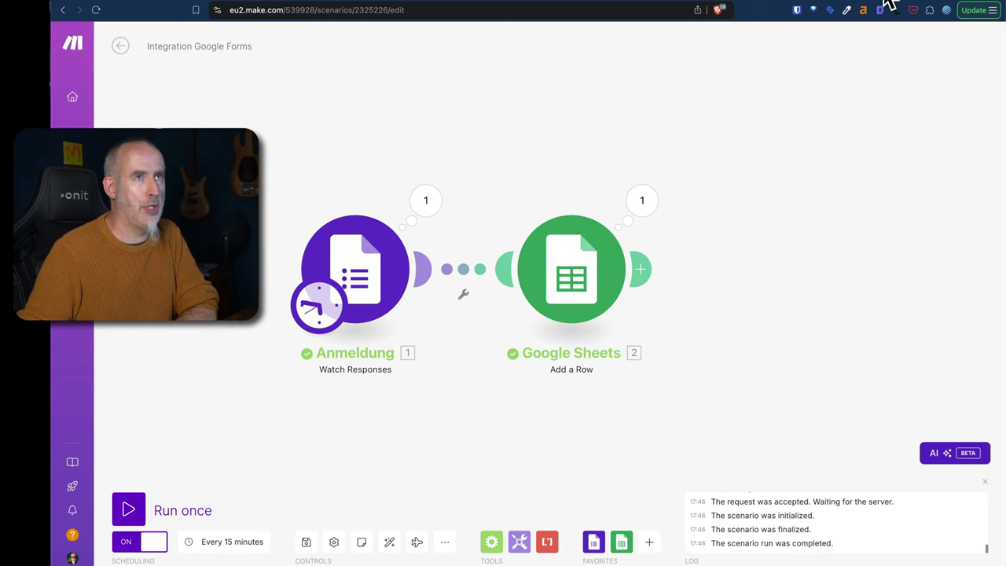
# Bold the header row and auto-fit column A in the Anmeldungen DEMO sheet.
pyautogui.click(896, 6)
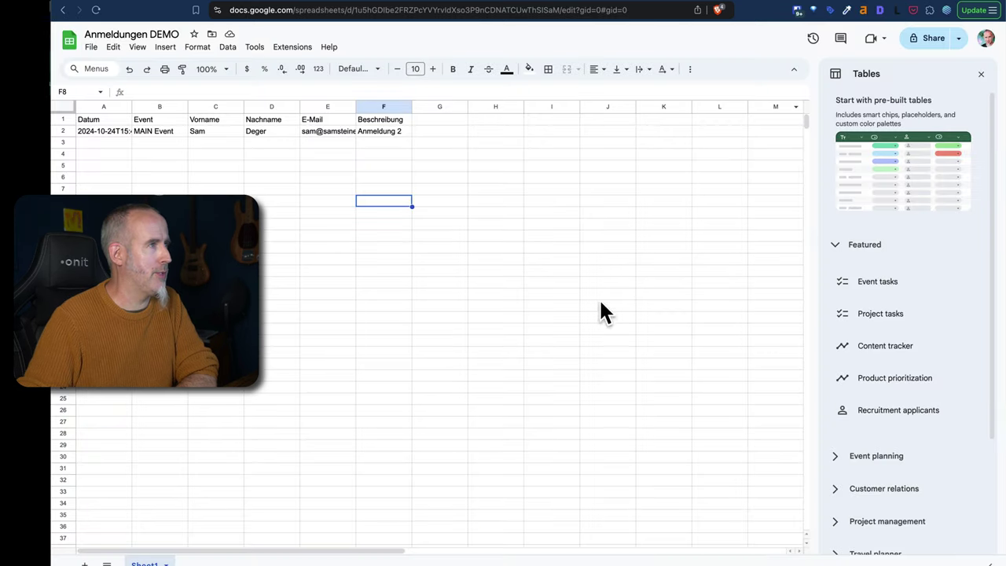
pyautogui.click(267, 202)
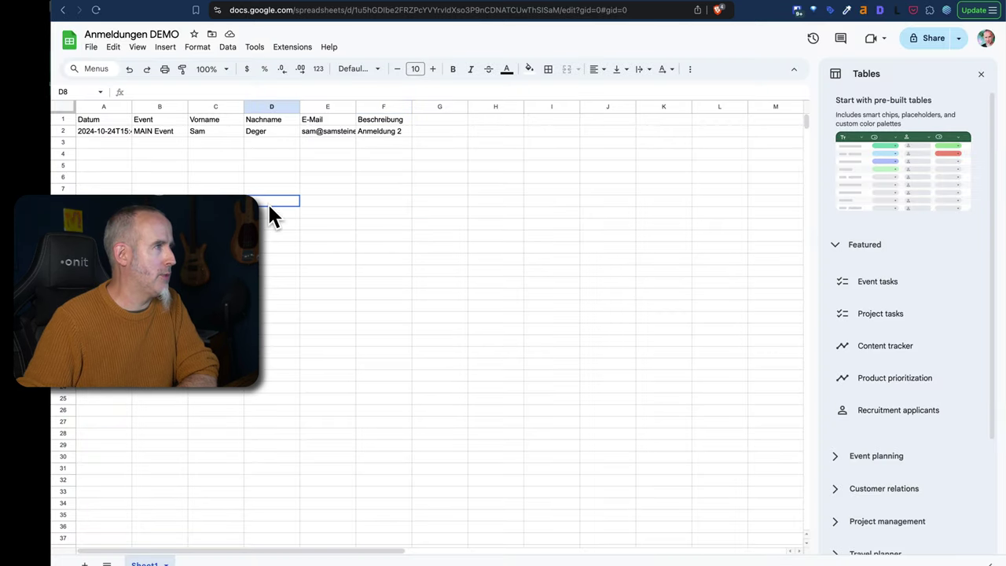
pyautogui.click(63, 119)
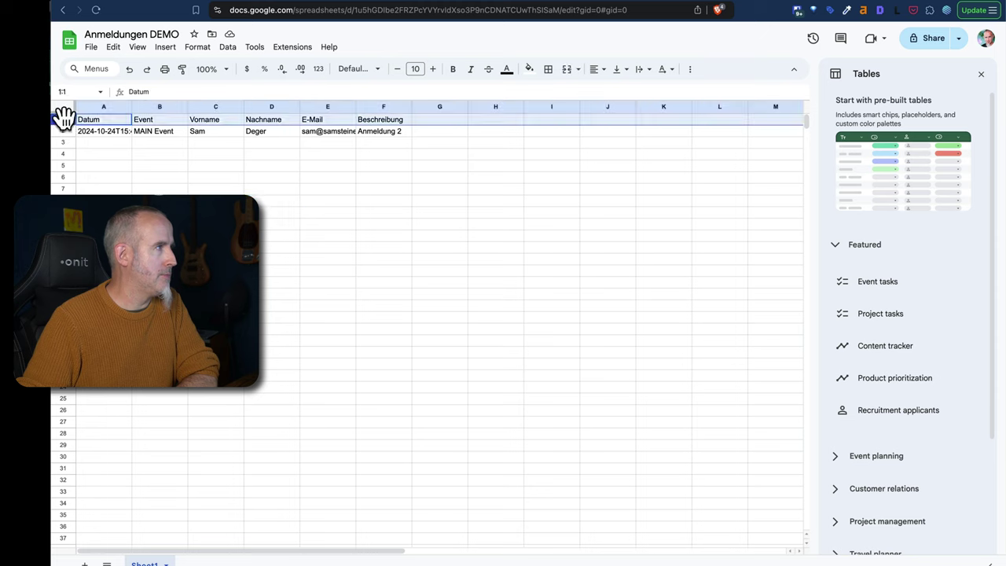
pyautogui.click(454, 70)
pyautogui.click(273, 153)
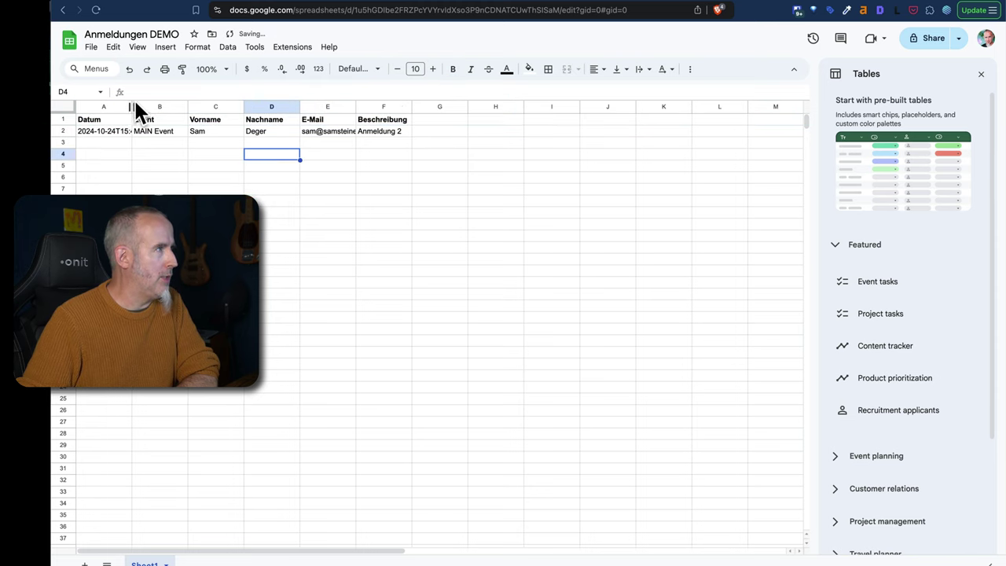
pyautogui.moveTo(129, 103); pyautogui.dragTo(156, 103)
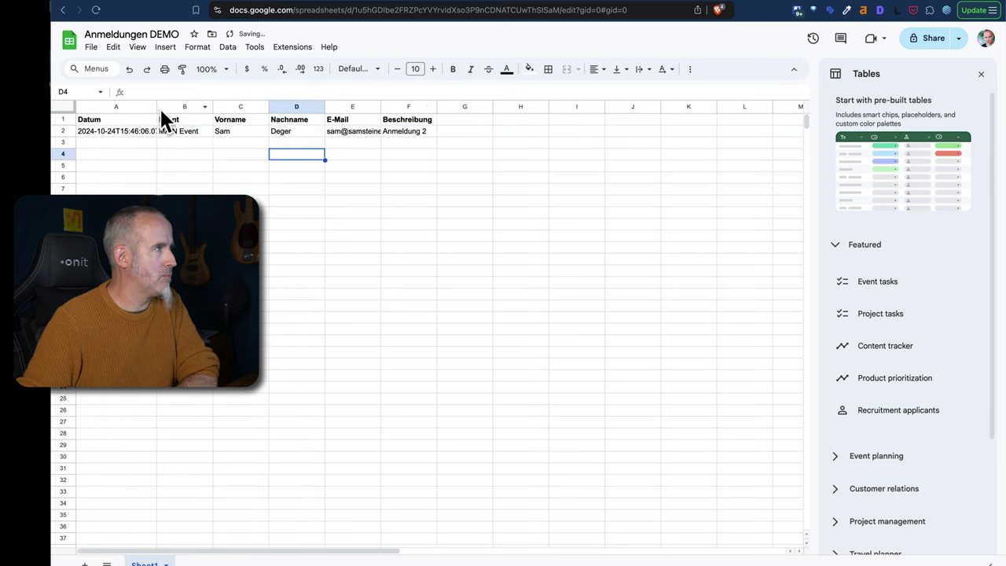
pyautogui.doubleClick(154, 104)
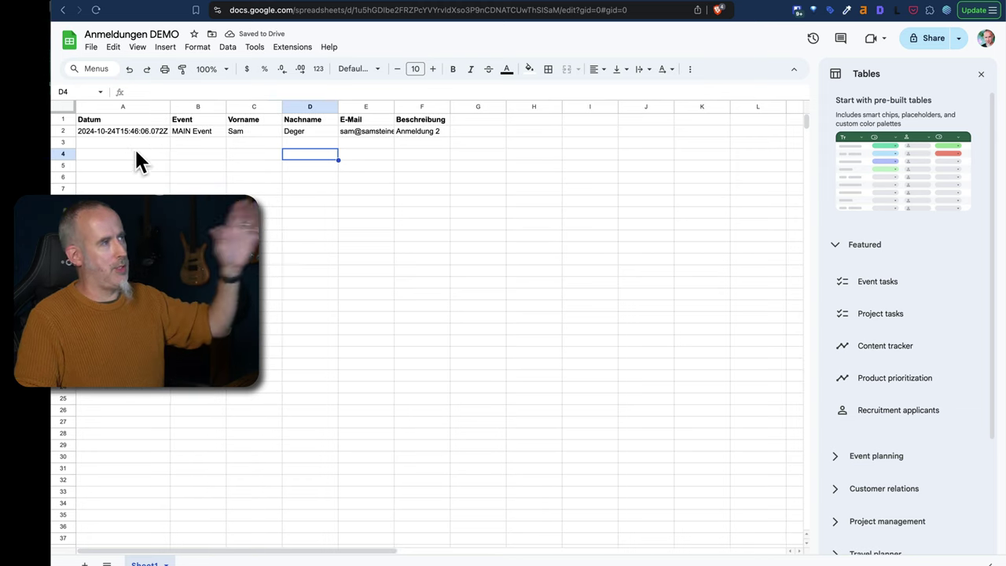
# Check row 2's values, including Beschreibung 'Anmeldung 2', then return to Make.
pyautogui.click(202, 131)
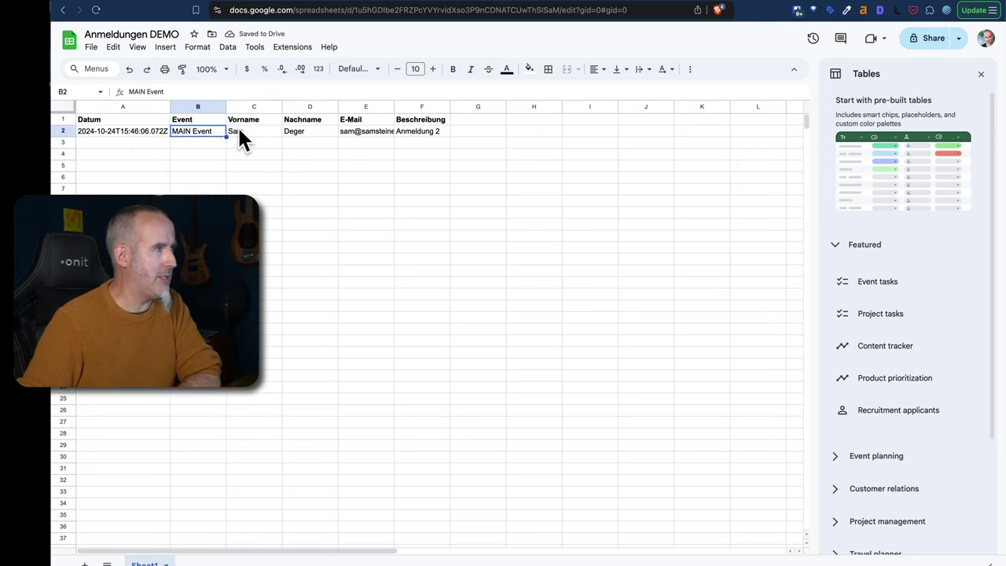
pyautogui.click(240, 130)
pyautogui.click(304, 131)
pyautogui.click(379, 131)
pyautogui.click(426, 131)
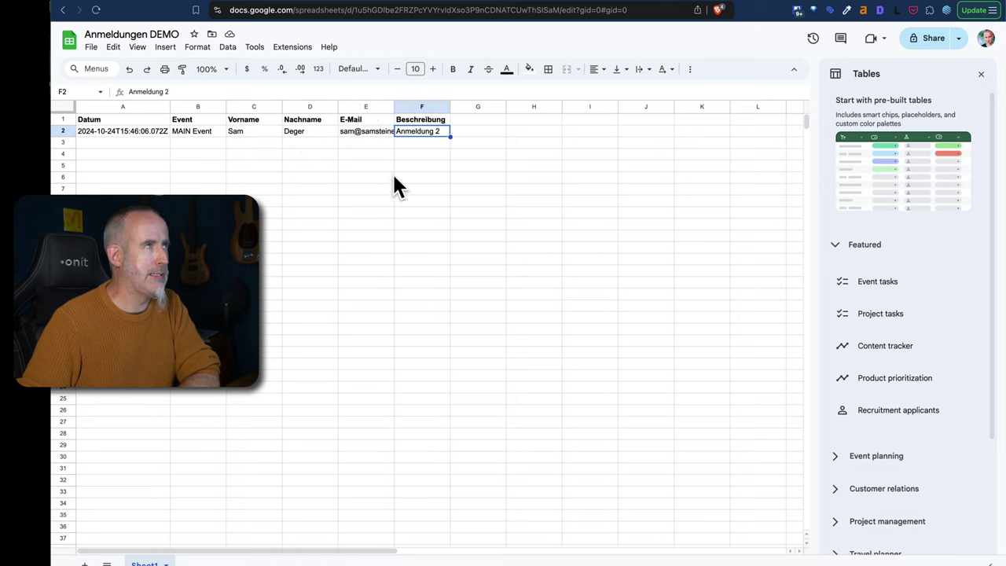
pyautogui.click(197, 6)
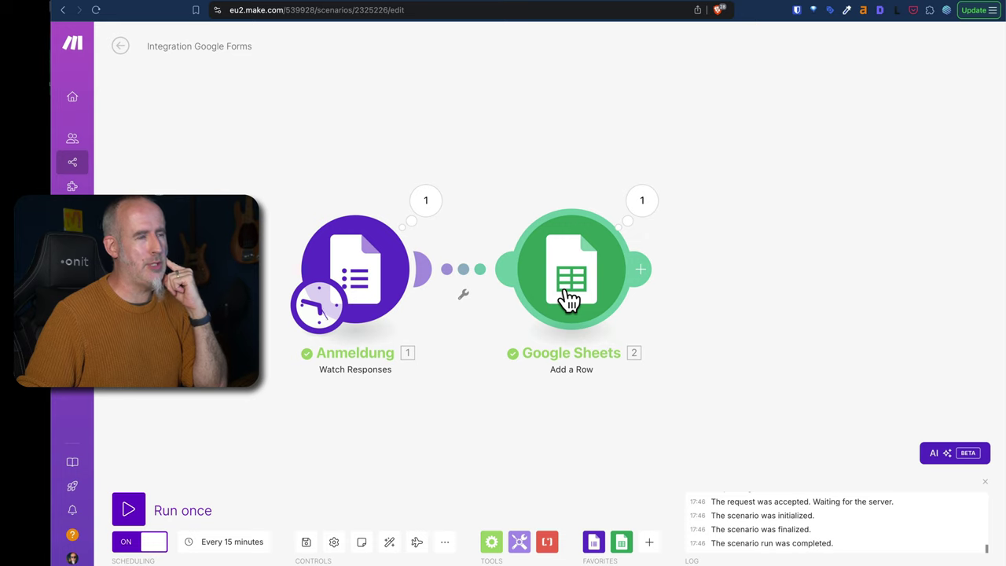
# Append a Trello Create a Card module after the Google Sheets step, leaving its settings empty.
pyautogui.click(645, 269)
pyautogui.click(575, 391)
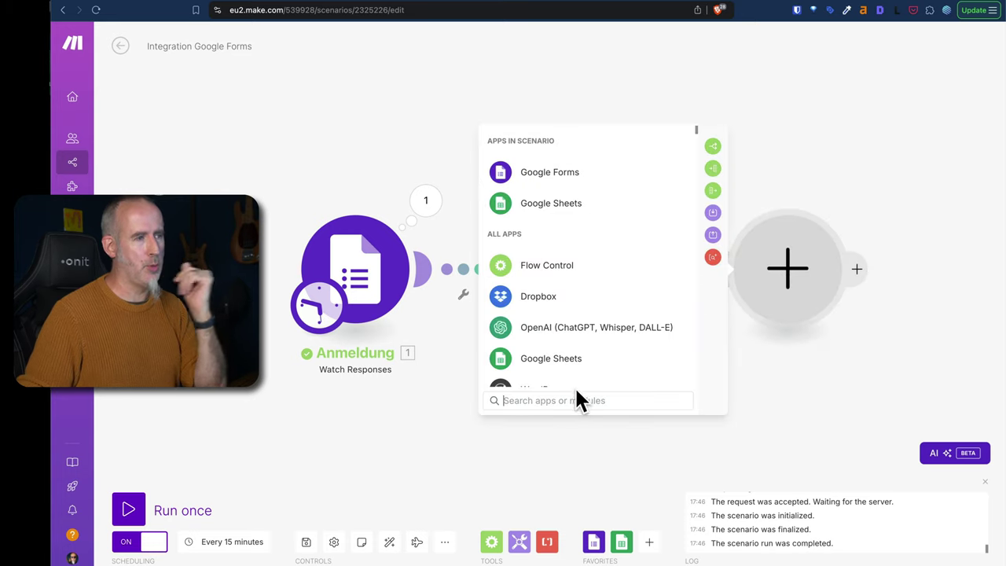
pyautogui.write('trello')
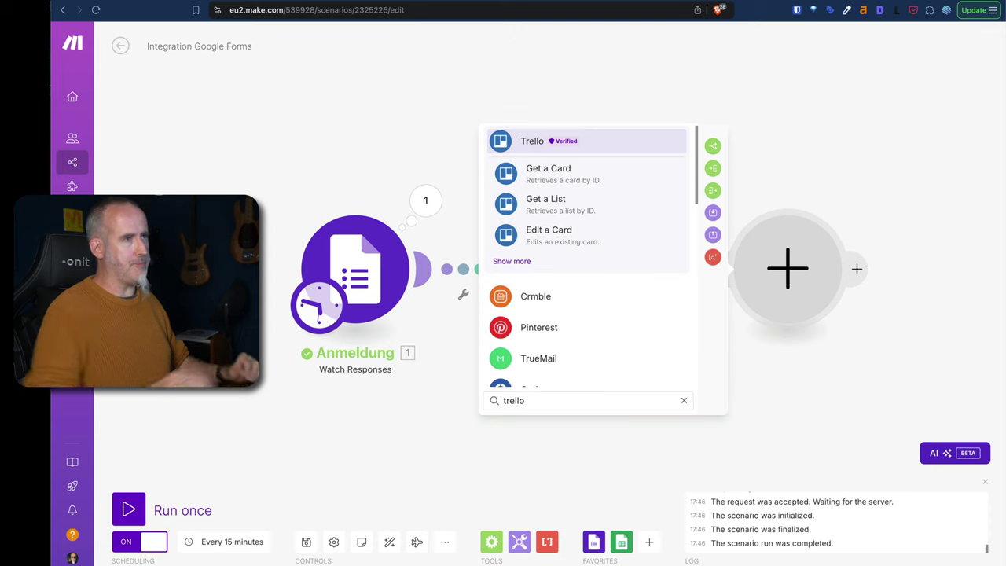
pyautogui.click(521, 268)
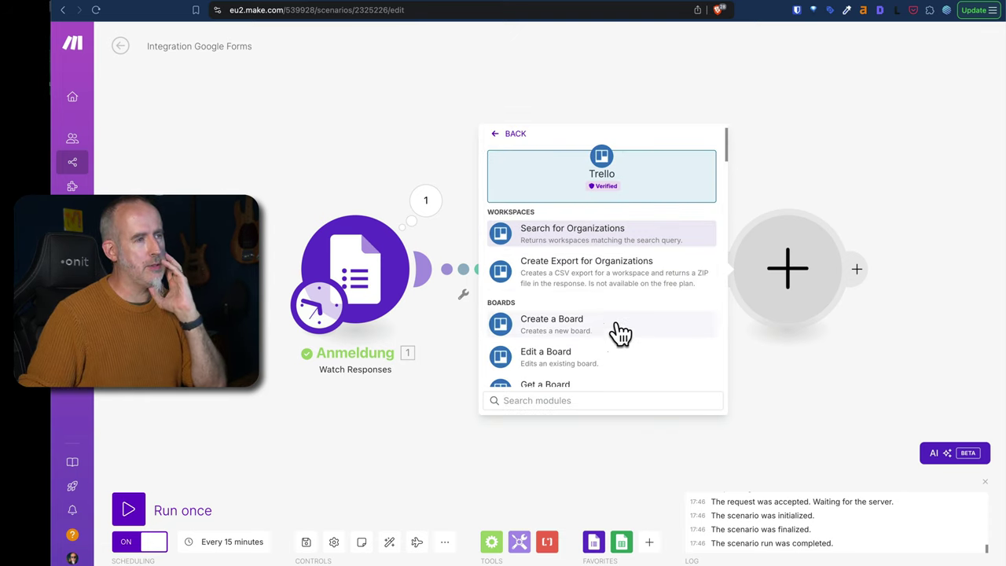
pyautogui.moveTo(725, 146); pyautogui.dragTo(724, 214)
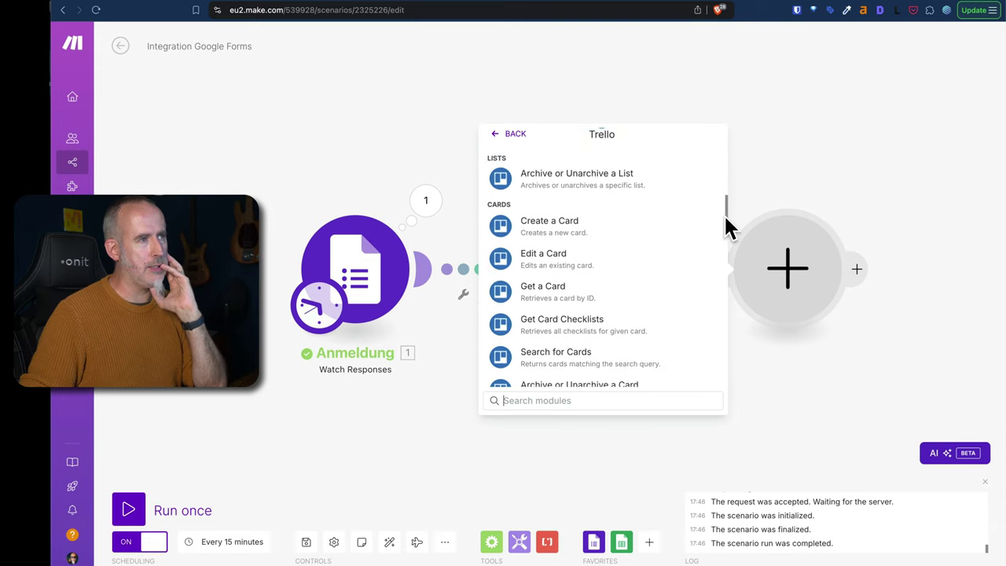
pyautogui.click(537, 228)
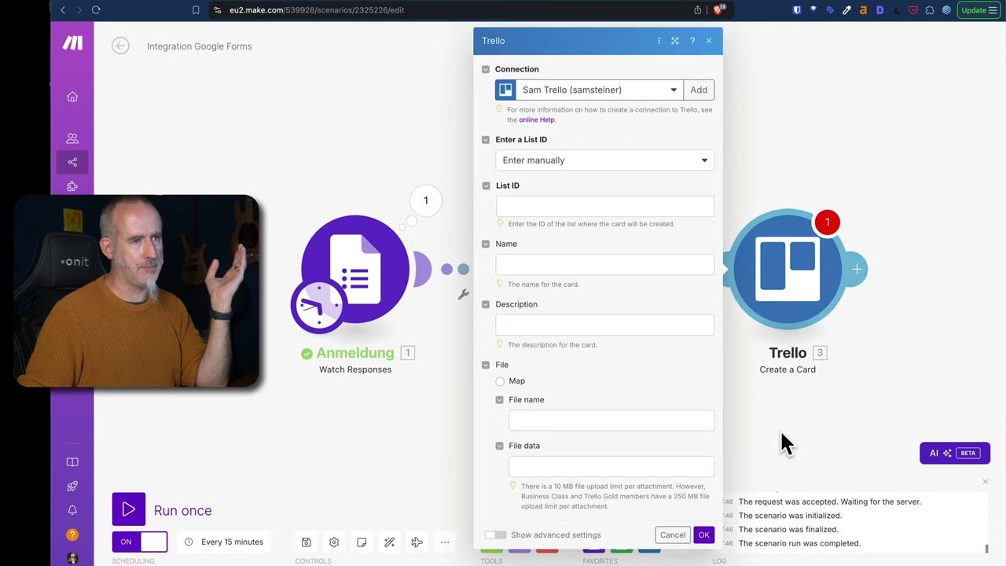
pyautogui.click(765, 377)
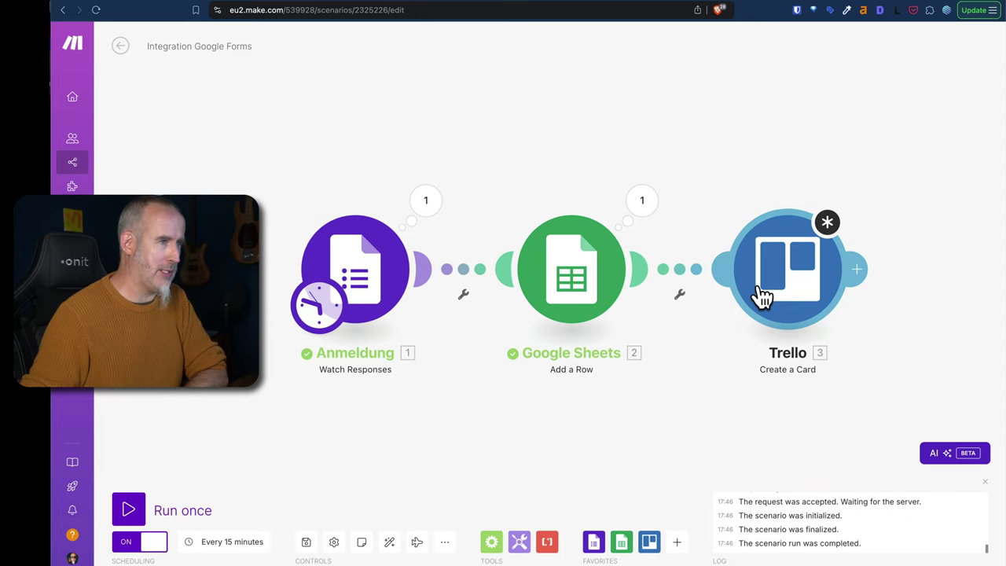
# Unlink the Anmeldung trigger from Google Sheets and add a Flow Control Router module.
pyautogui.click(464, 270)
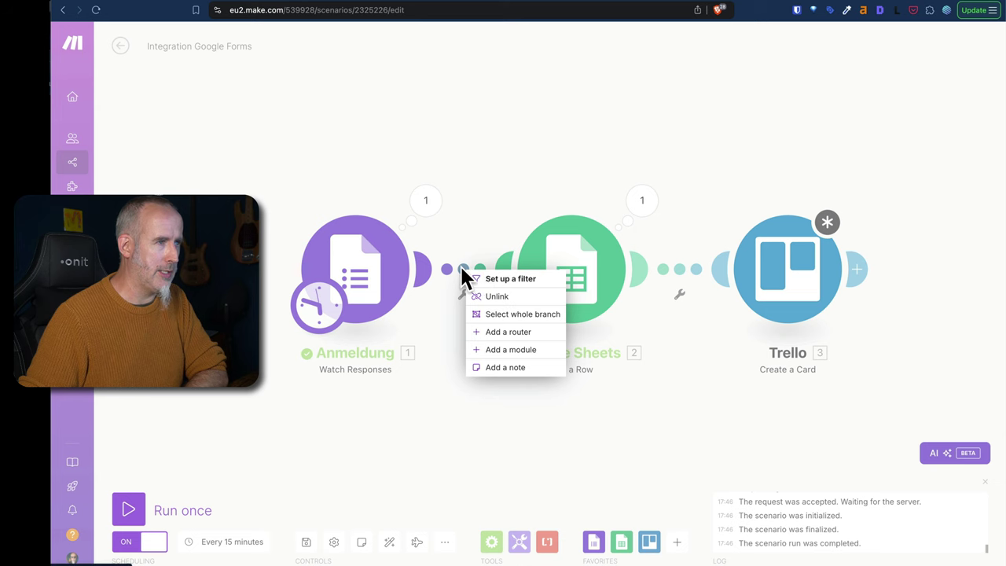
pyautogui.click(496, 297)
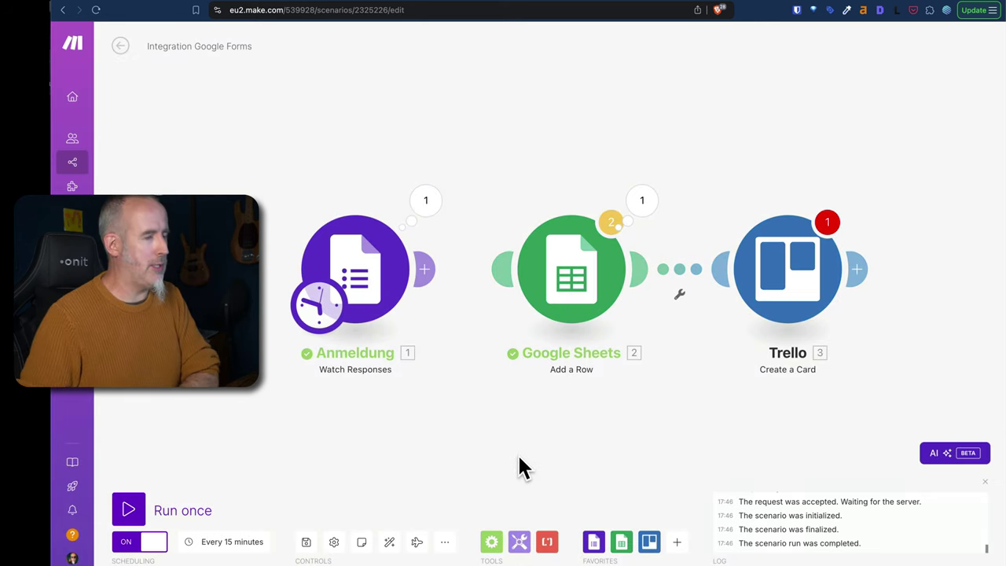
pyautogui.rightClick(472, 146)
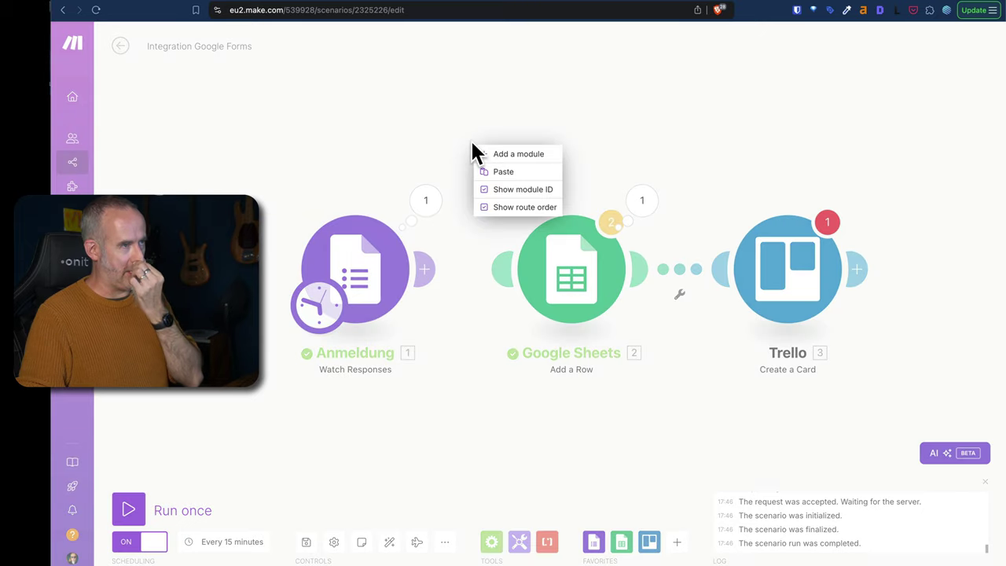
pyautogui.click(512, 155)
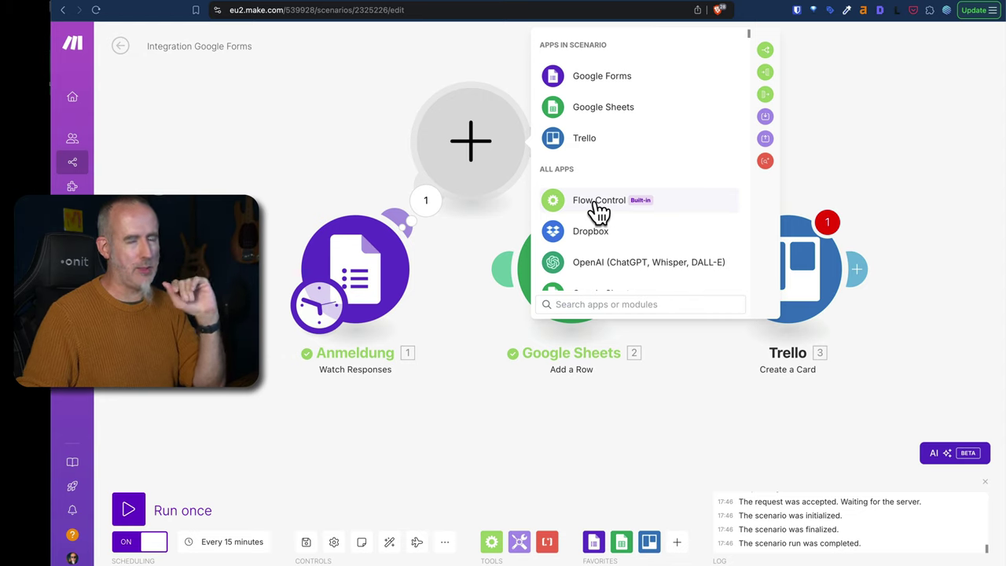
pyautogui.click(595, 206)
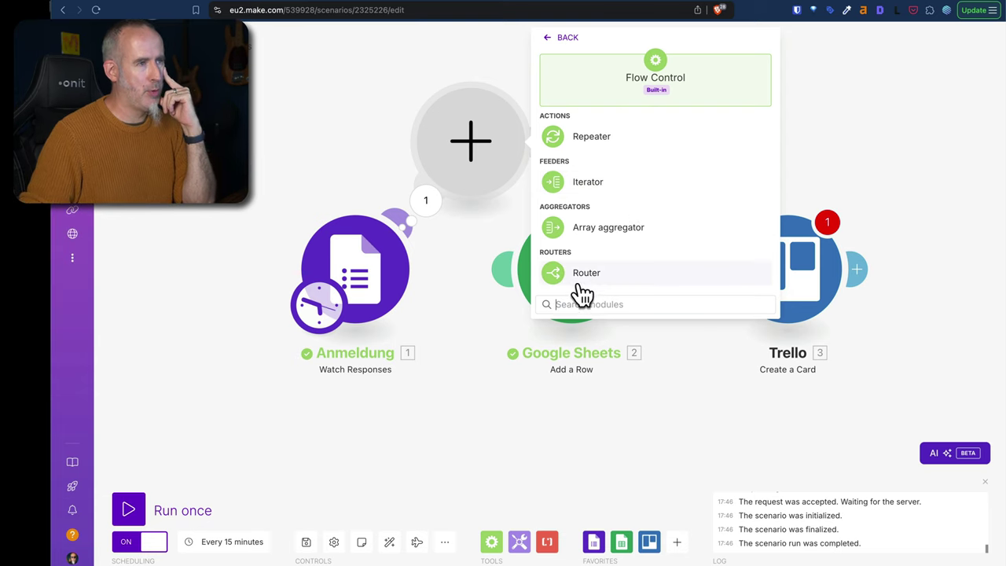
pyautogui.click(584, 275)
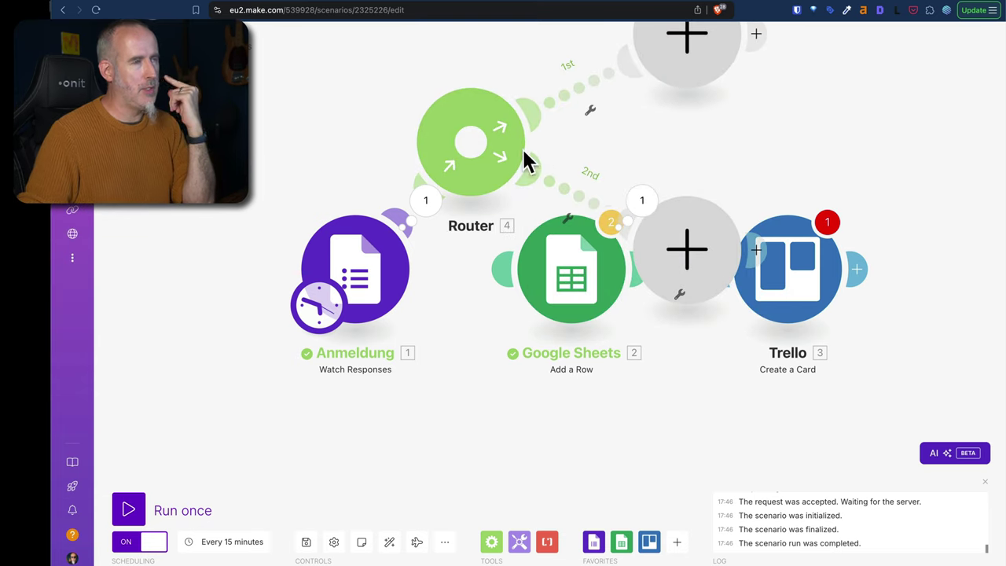
# Place the Router between Anmeldung and Google Sheets, delete the upper empty module, and move Sheets onto the 1st route.
pyautogui.moveTo(373, 290); pyautogui.dragTo(205, 304)
pyautogui.moveTo(505, 152); pyautogui.dragTo(402, 275)
pyautogui.moveTo(687, 67); pyautogui.dragTo(565, 157)
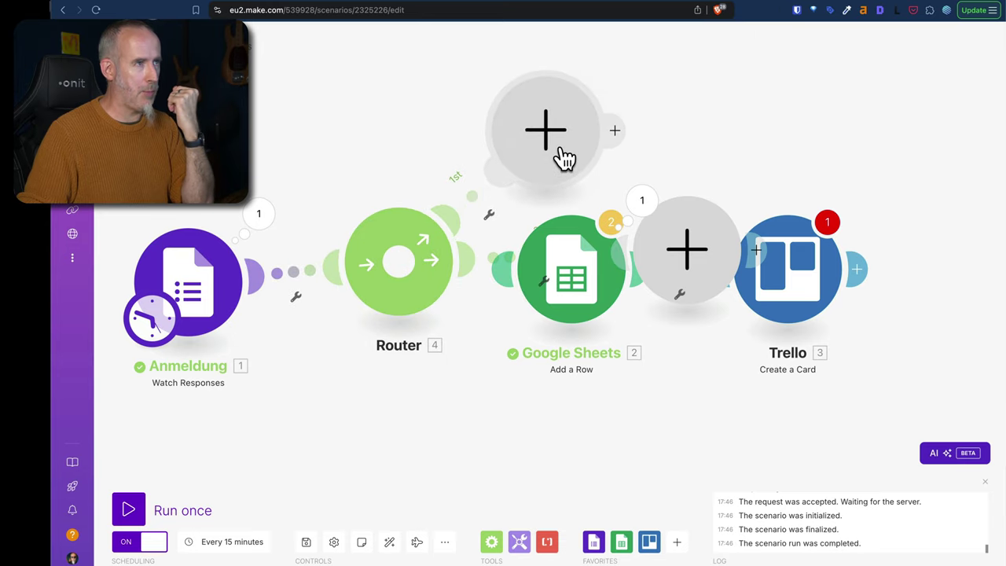
pyautogui.moveTo(680, 279); pyautogui.dragTo(545, 456)
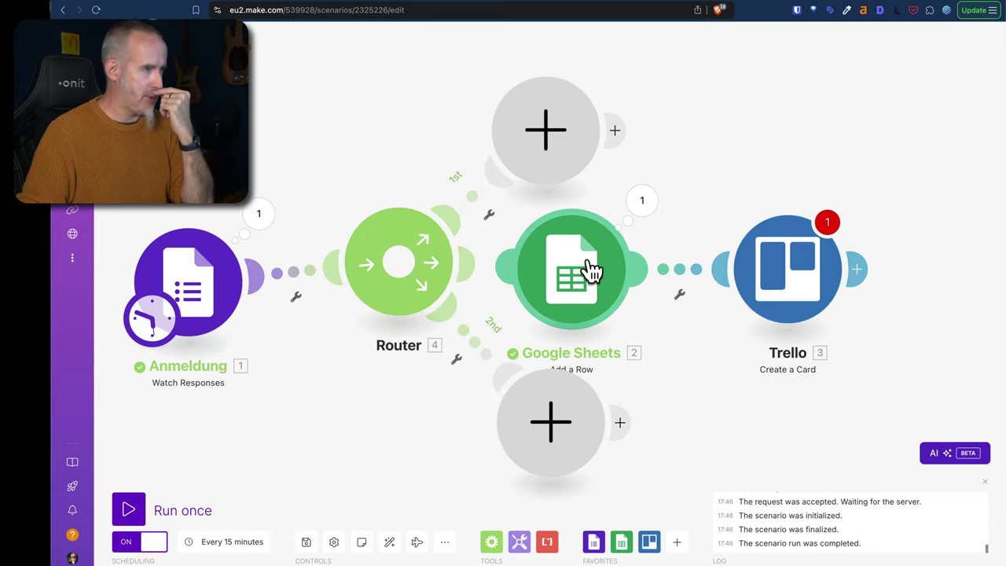
pyautogui.rightClick(573, 157)
pyautogui.click(594, 174)
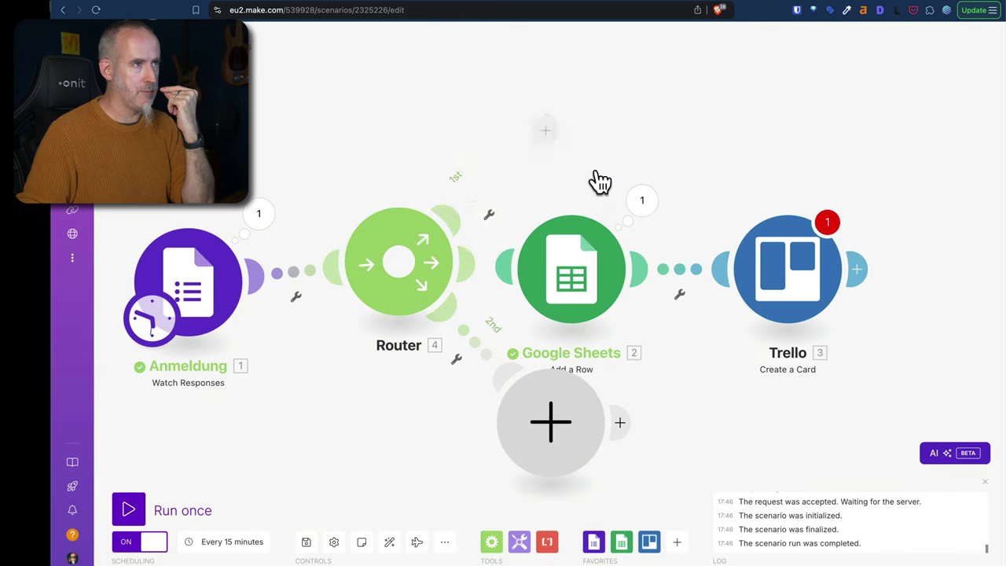
pyautogui.moveTo(572, 284); pyautogui.dragTo(580, 111)
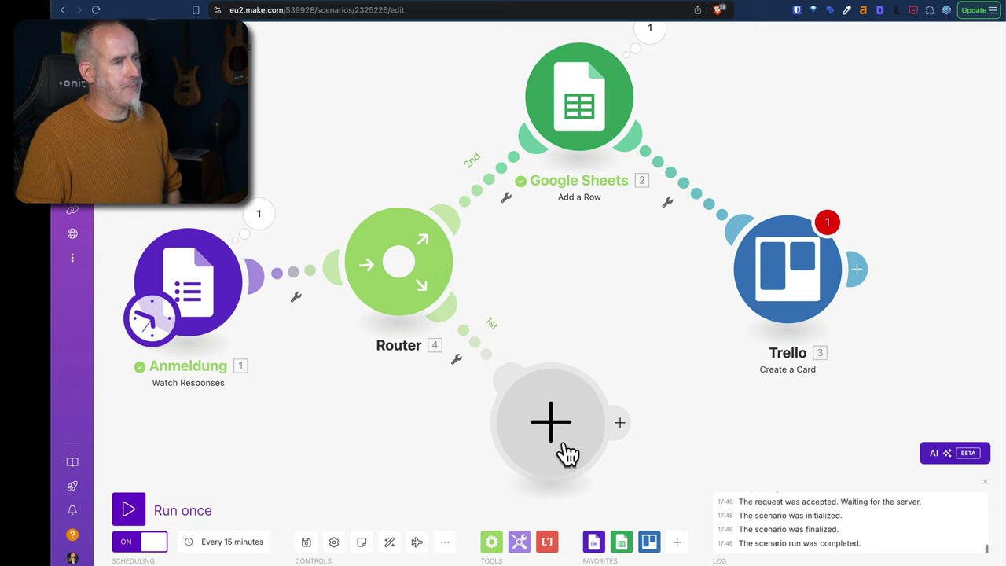
pyautogui.moveTo(562, 450); pyautogui.dragTo(602, 433)
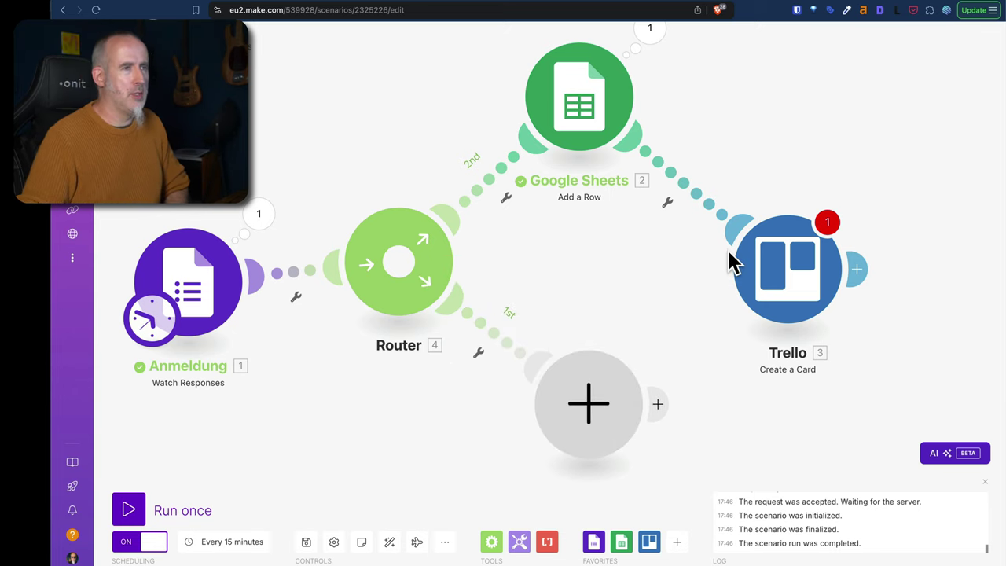
# Delete the remaining empty module, unlink Sheets from Trello, and connect Trello to the Router's 2nd route.
pyautogui.rightClick(607, 432)
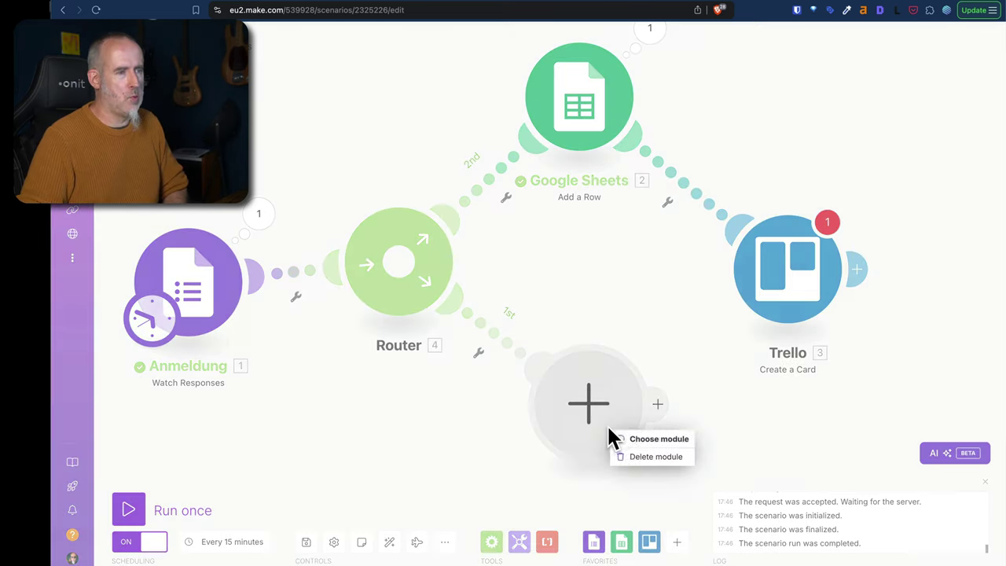
pyautogui.click(642, 456)
pyautogui.rightClick(682, 184)
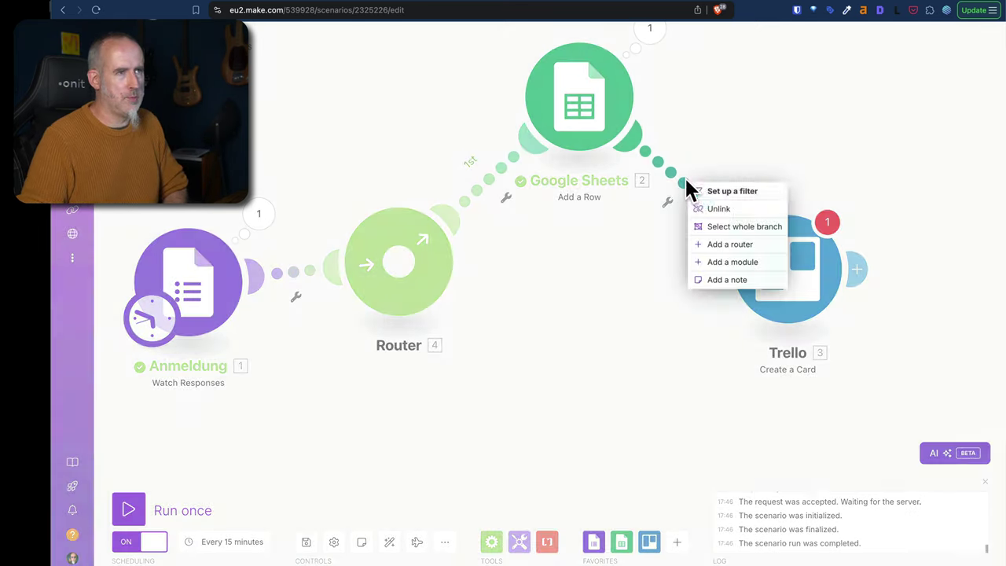
pyautogui.click(720, 209)
pyautogui.moveTo(719, 271); pyautogui.dragTo(401, 283)
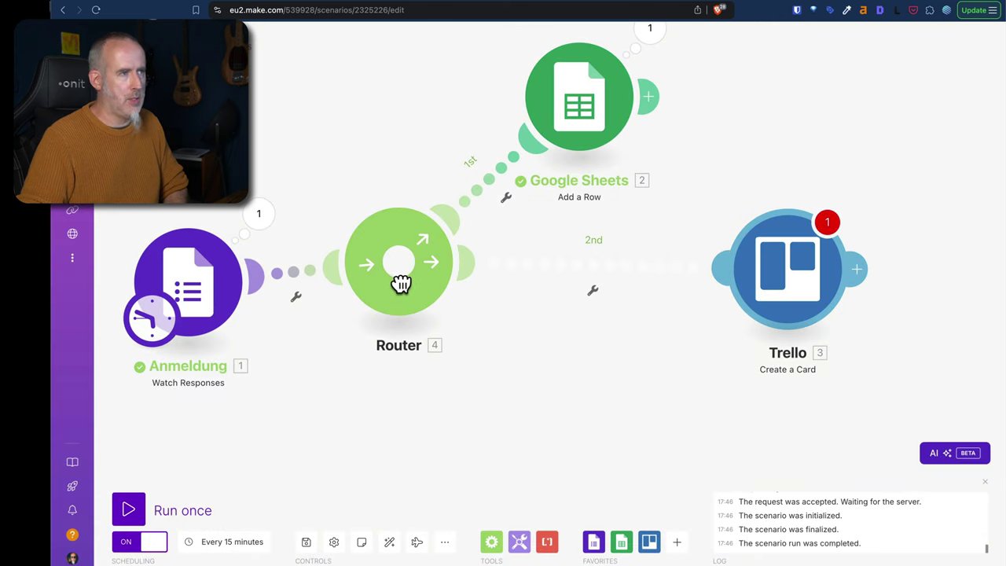
pyautogui.moveTo(740, 280); pyautogui.dragTo(604, 389)
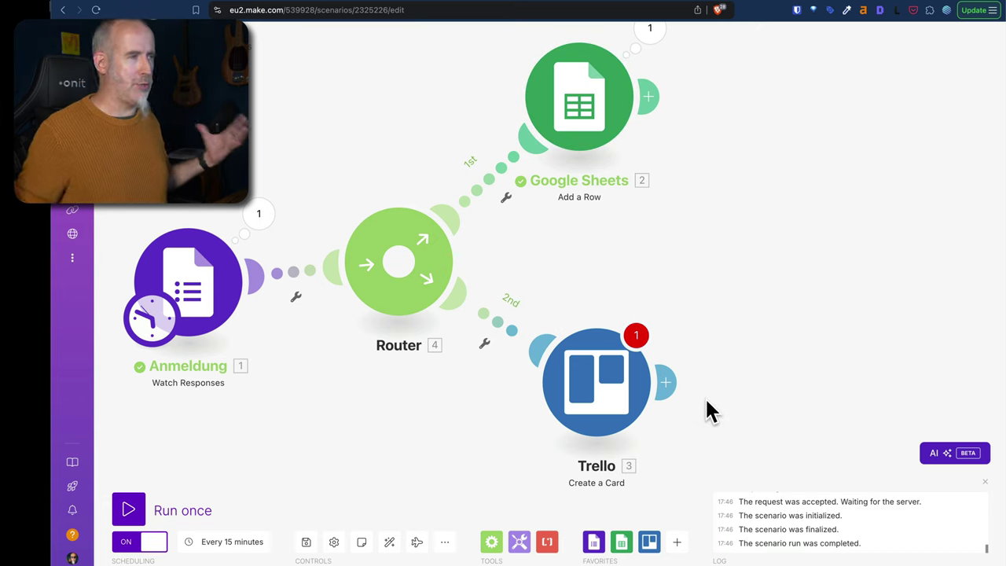
pyautogui.moveTo(213, 293); pyautogui.dragTo(206, 275)
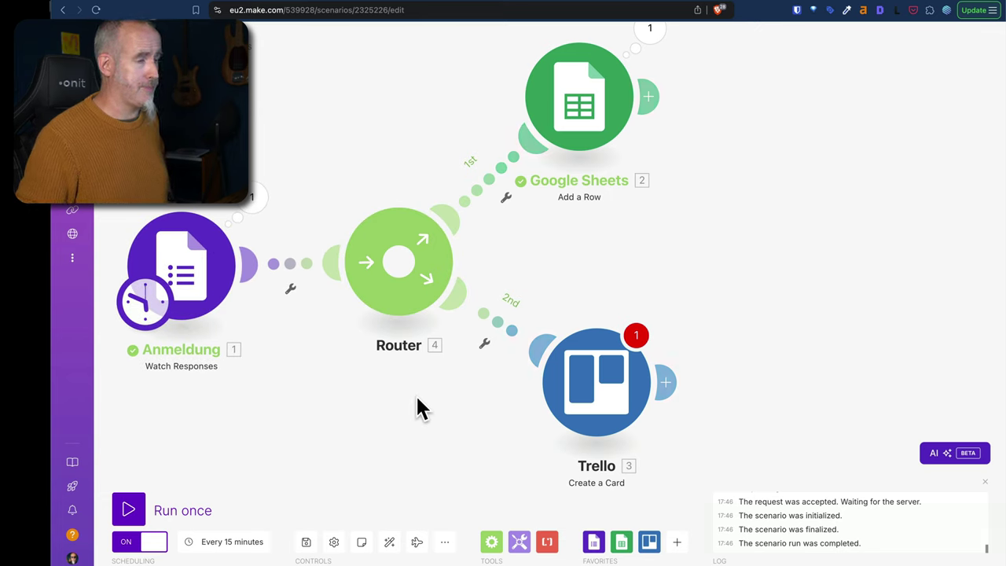
# Point the Trello card at board Event-Vorbereitung, list Eingang, with the Green label and the account's member.
pyautogui.click(621, 400)
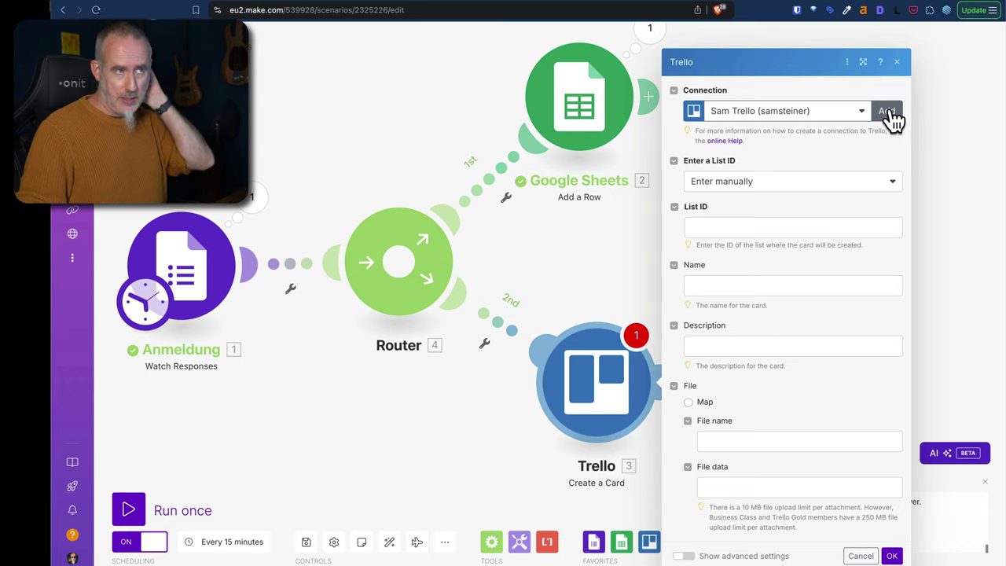
pyautogui.click(744, 187)
pyautogui.click(752, 214)
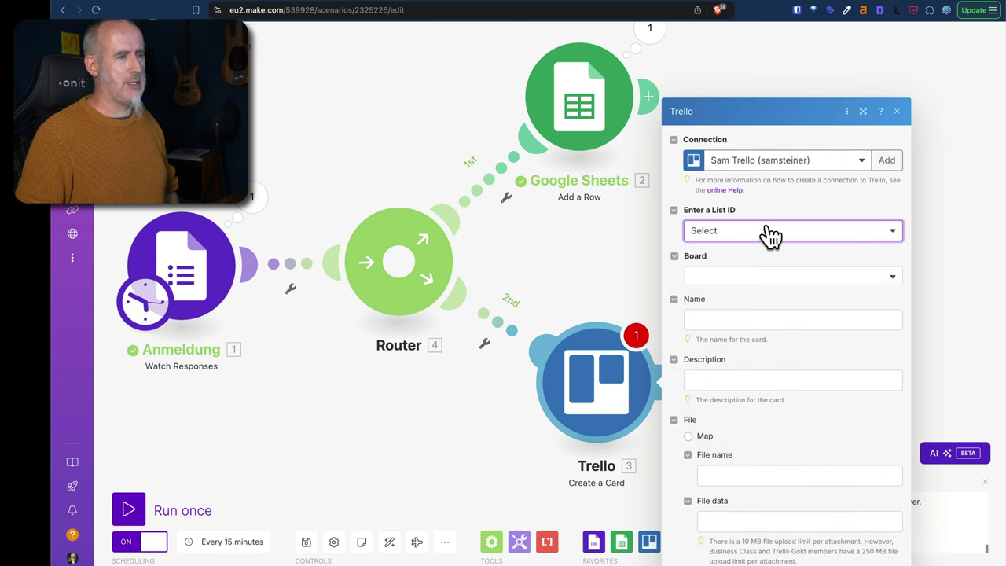
pyautogui.click(754, 243)
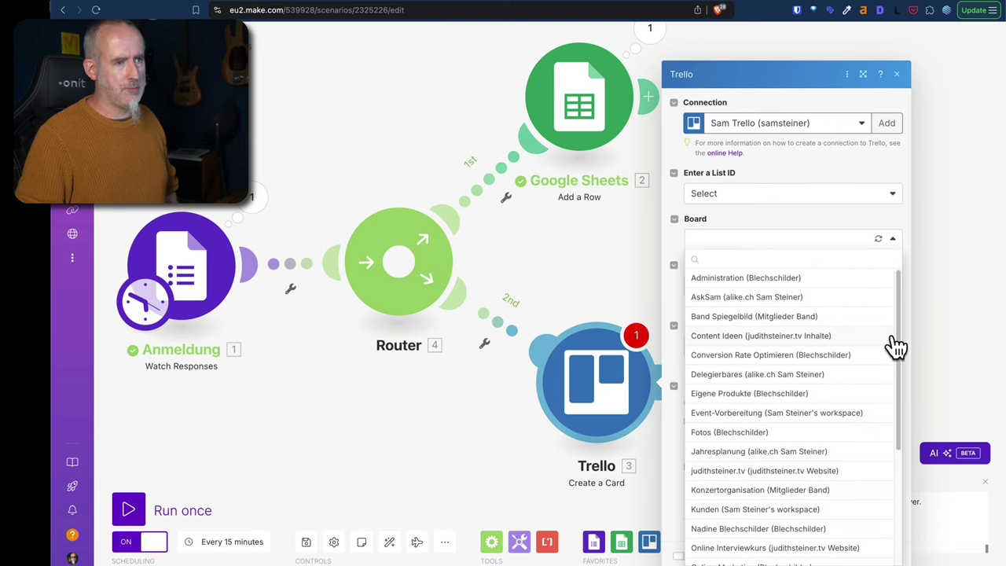
pyautogui.click(735, 413)
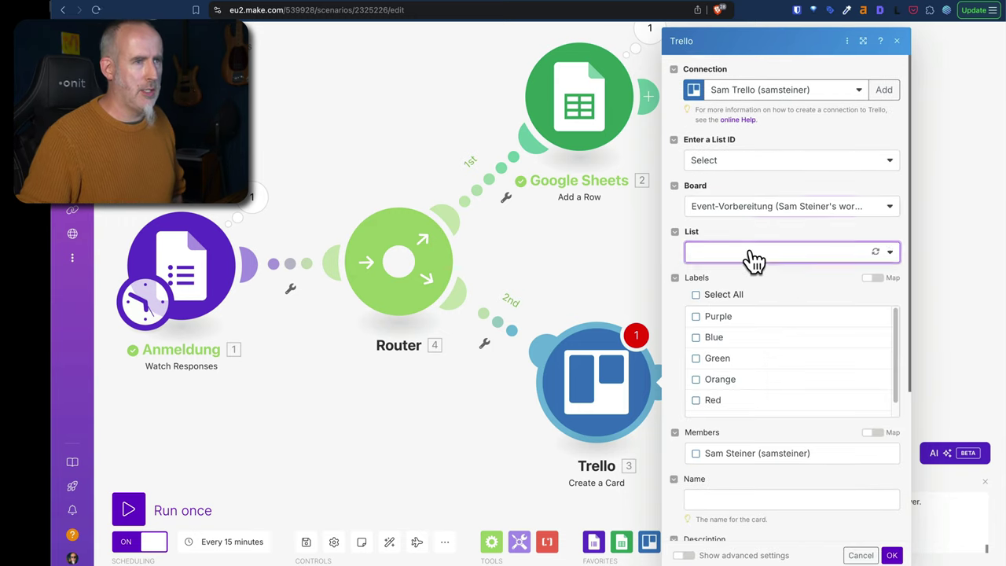
pyautogui.click(753, 259)
pyautogui.click(727, 269)
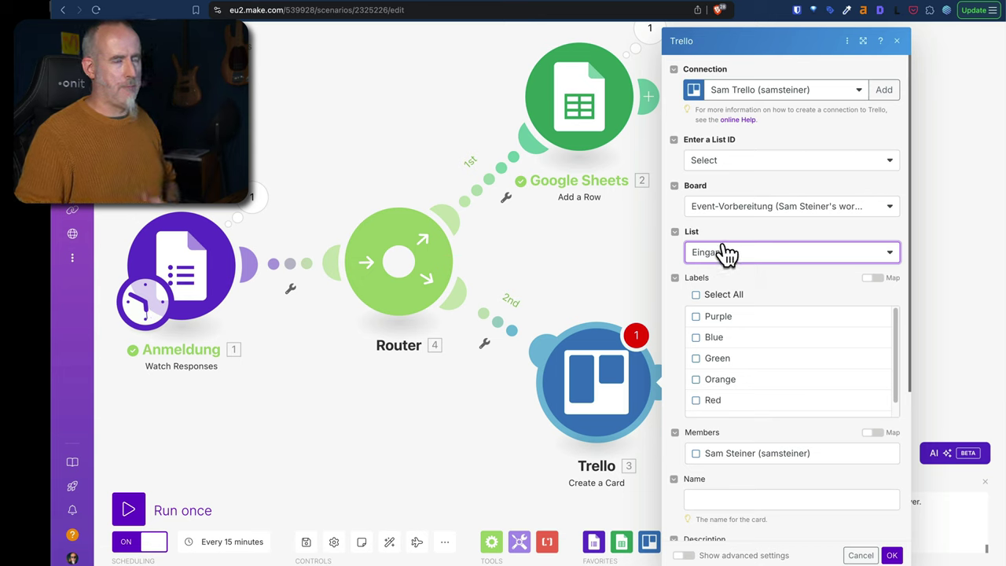
pyautogui.click(701, 361)
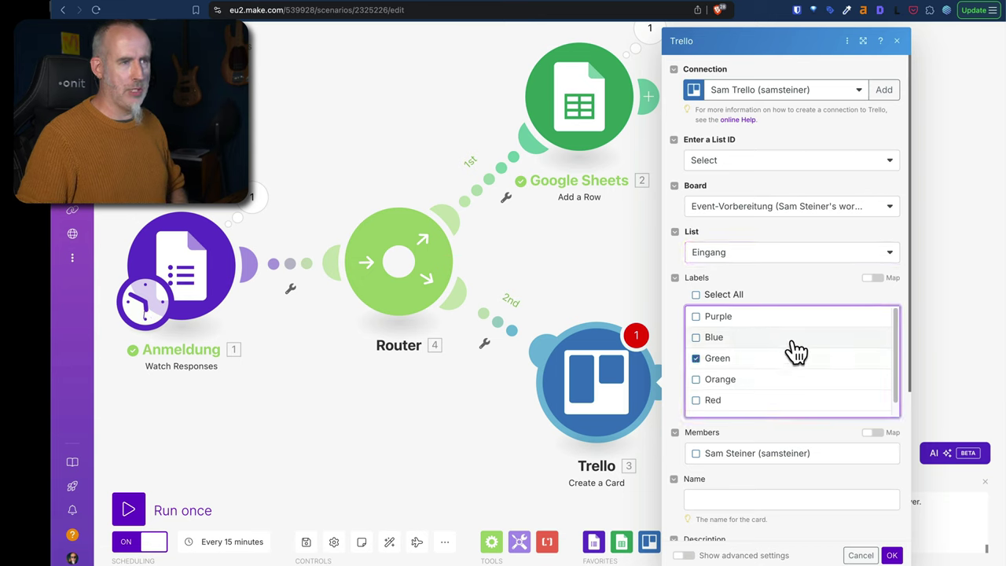
pyautogui.click(713, 457)
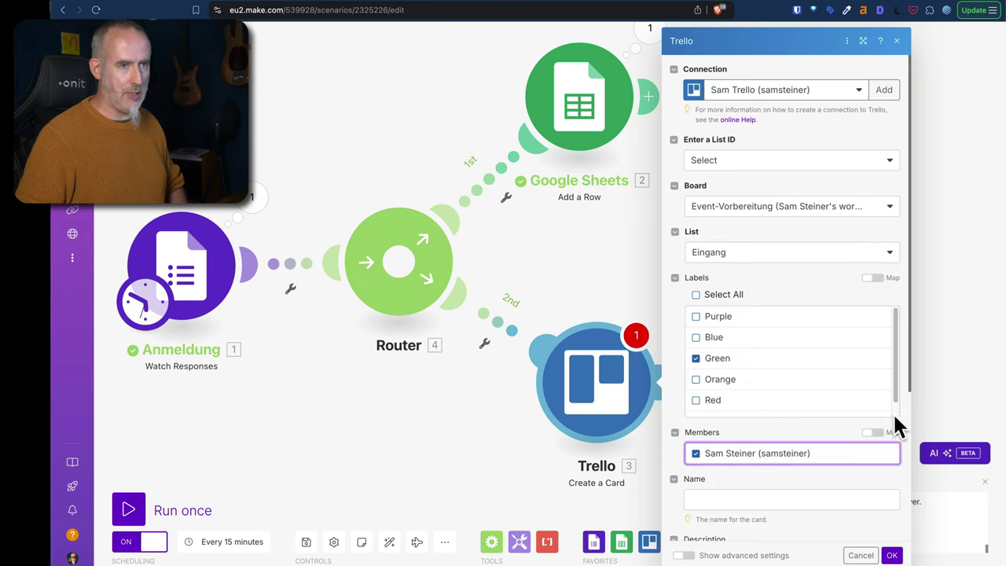
pyautogui.scroll(-5, 904, 385)
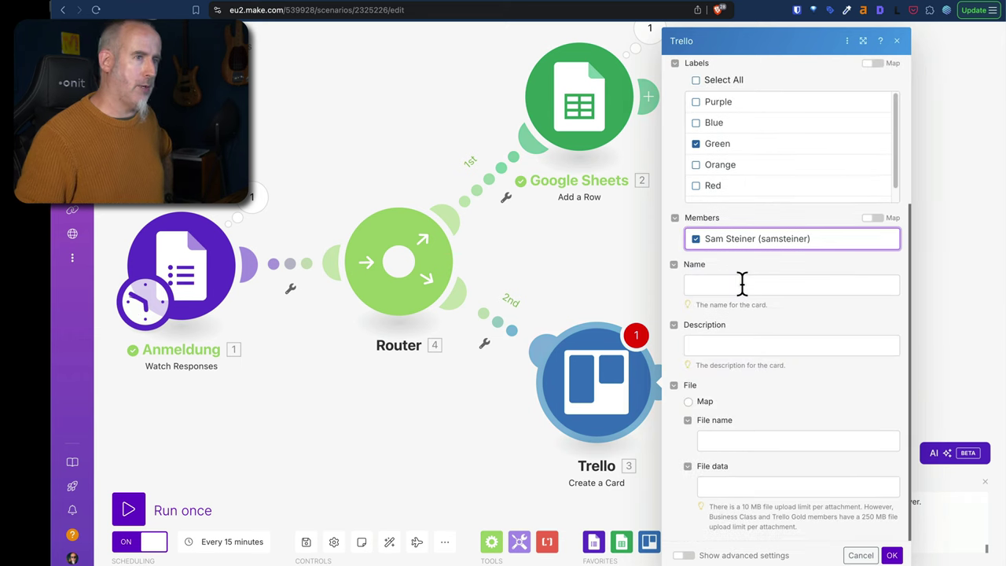
# Start the Trello card name with 'MAIN Anmeldung:' followed by the mapped Vorname answer value.
pyautogui.click(741, 285)
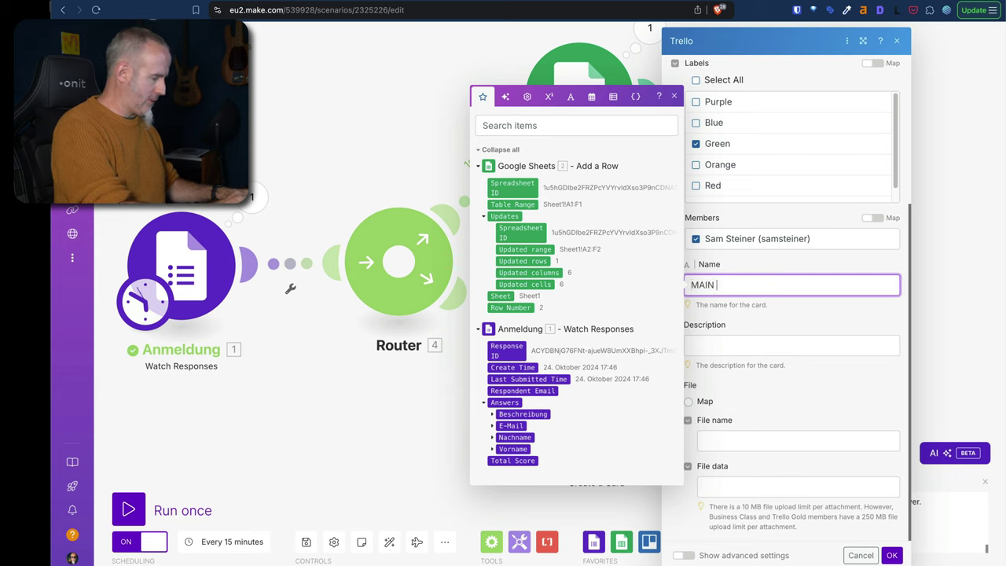
pyautogui.write('MAIN Anmeldung:')
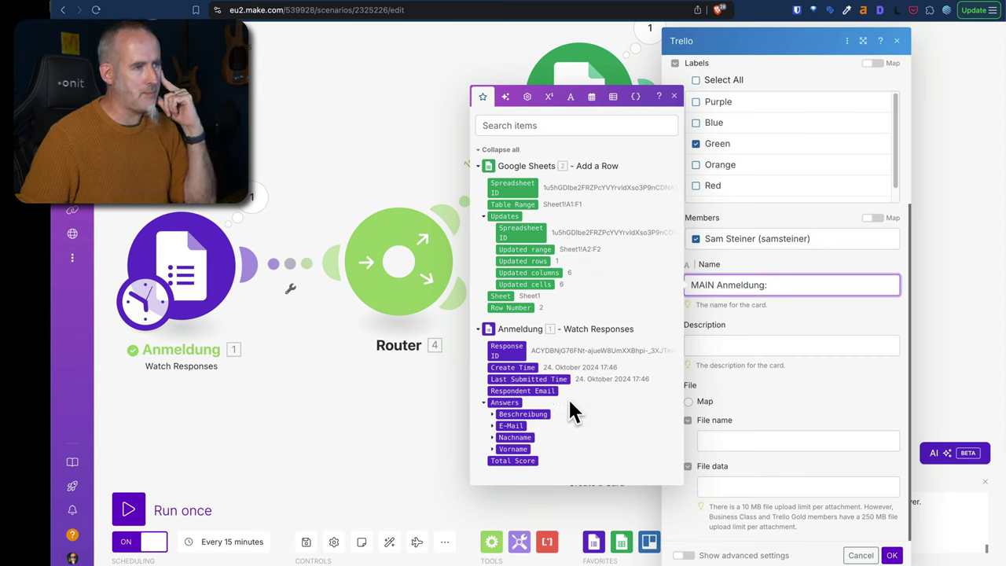
pyautogui.click(493, 450)
pyautogui.click(501, 466)
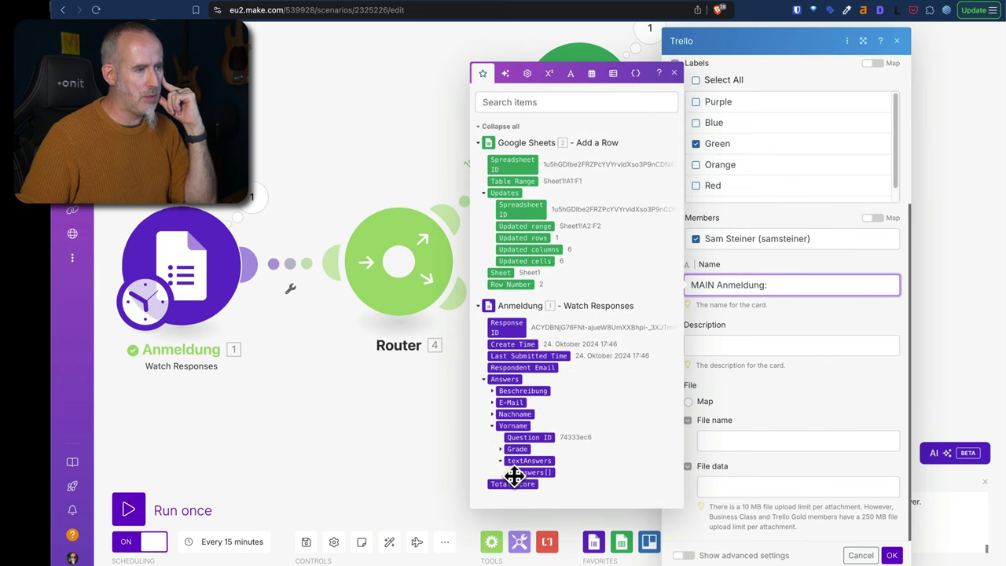
pyautogui.click(515, 475)
pyautogui.click(534, 482)
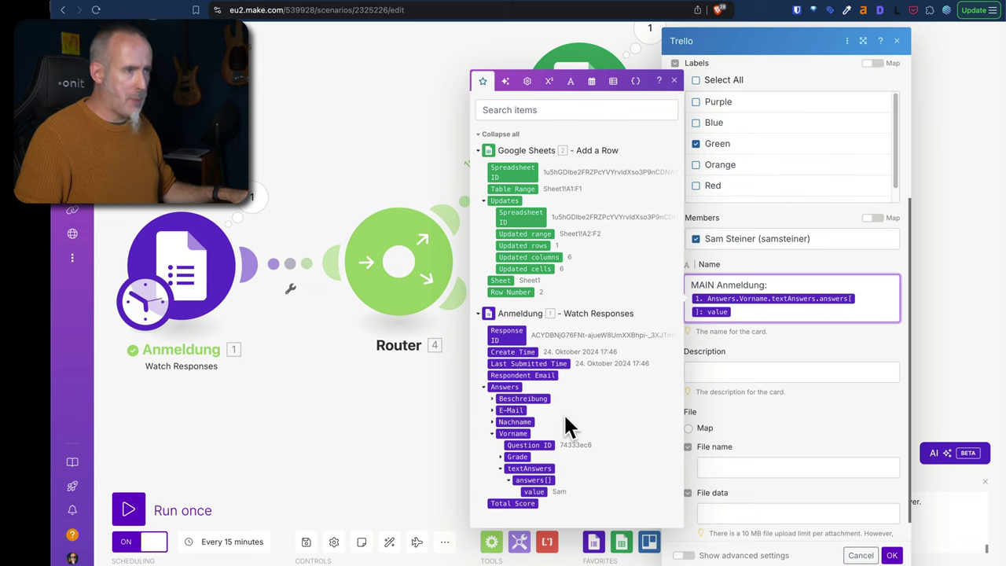
# Append the Nachname answer to the name and set description 'VIP Package vorbereiten und personalisieren.'.
pyautogui.click(494, 422)
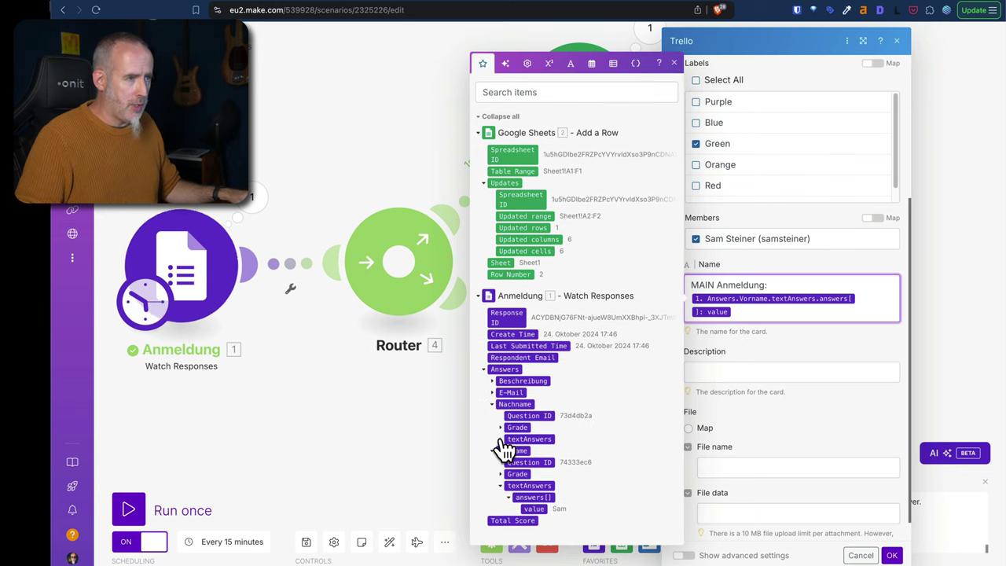
pyautogui.click(514, 438)
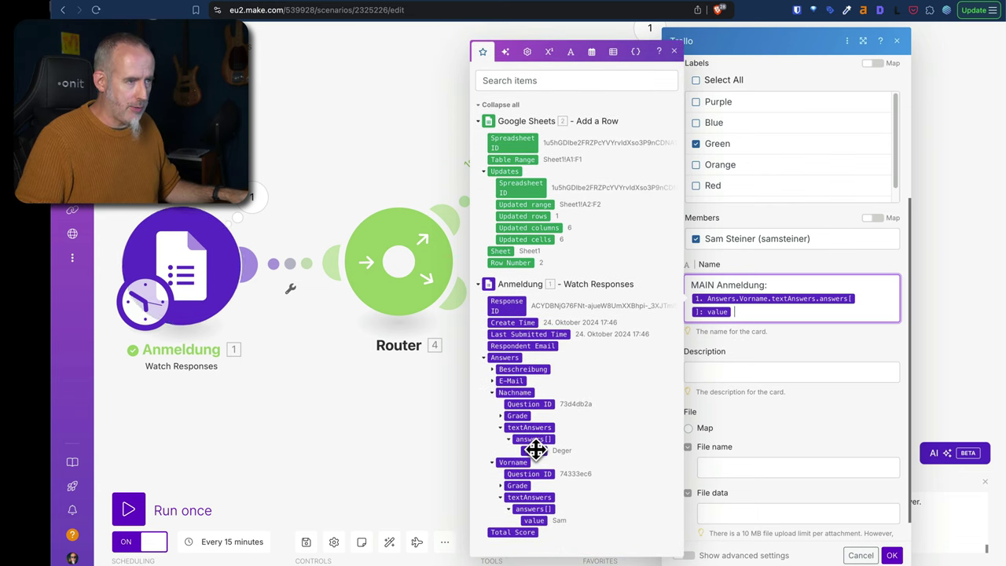
pyautogui.click(535, 449)
pyautogui.click(838, 376)
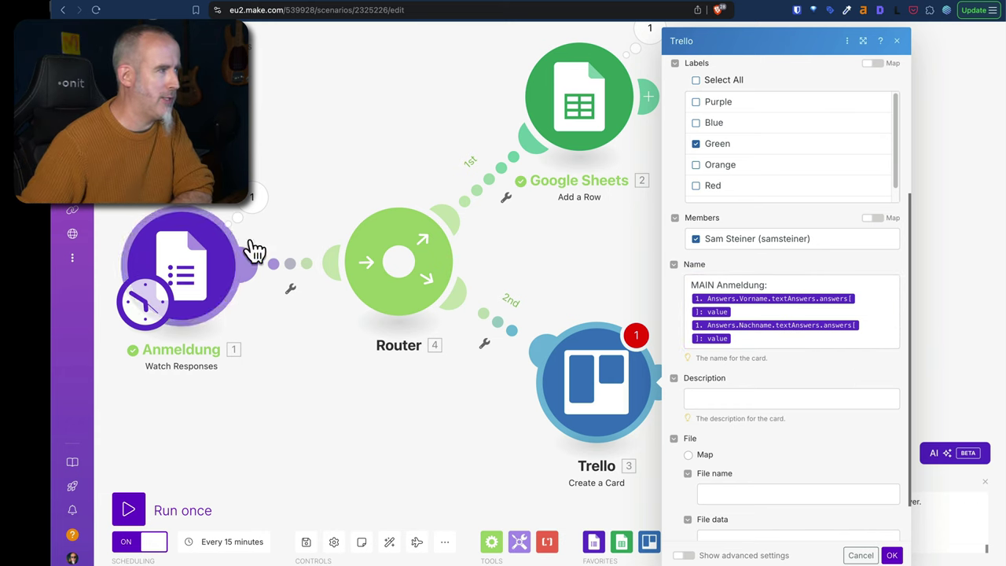
pyautogui.click(771, 399)
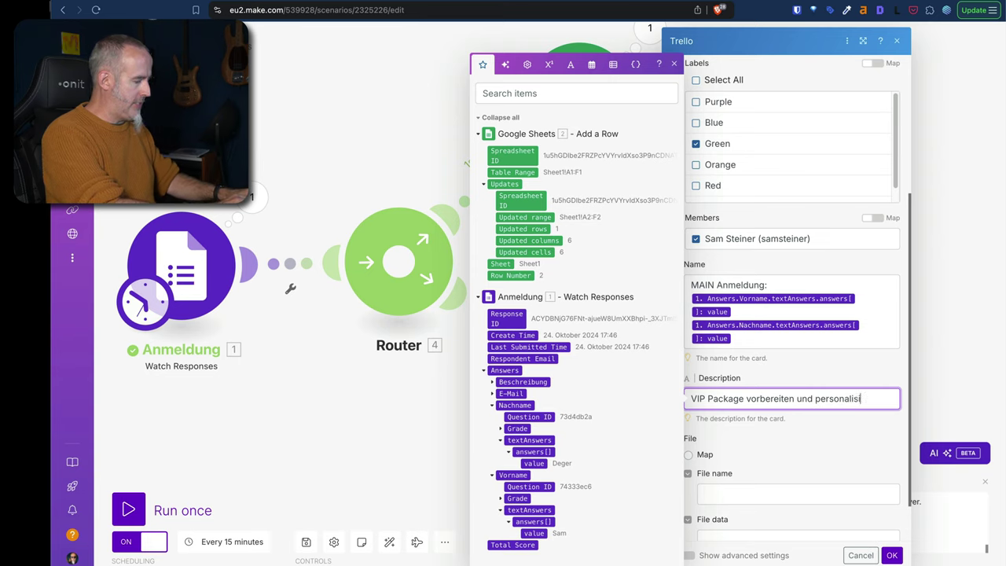
pyautogui.click(829, 444)
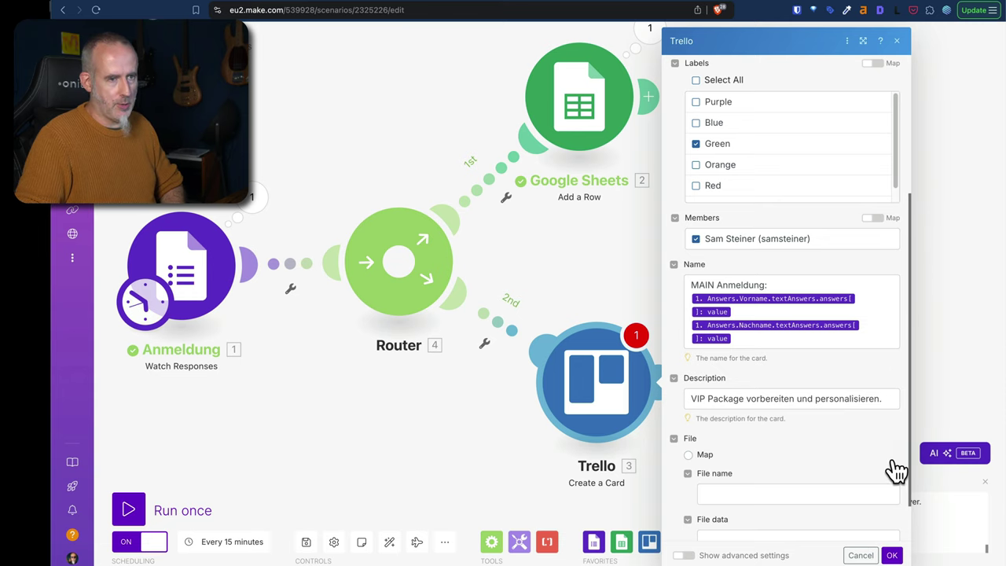
# Confirm the Trello Create a Card settings with OK.
pyautogui.scroll(-2, 864, 464)
pyautogui.scroll(5, 797, 420)
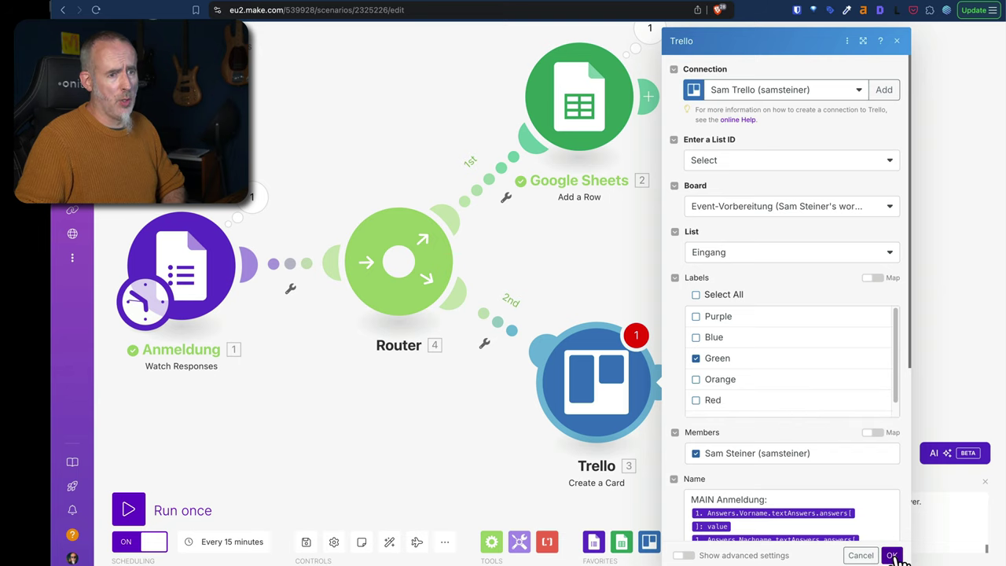
pyautogui.click(891, 555)
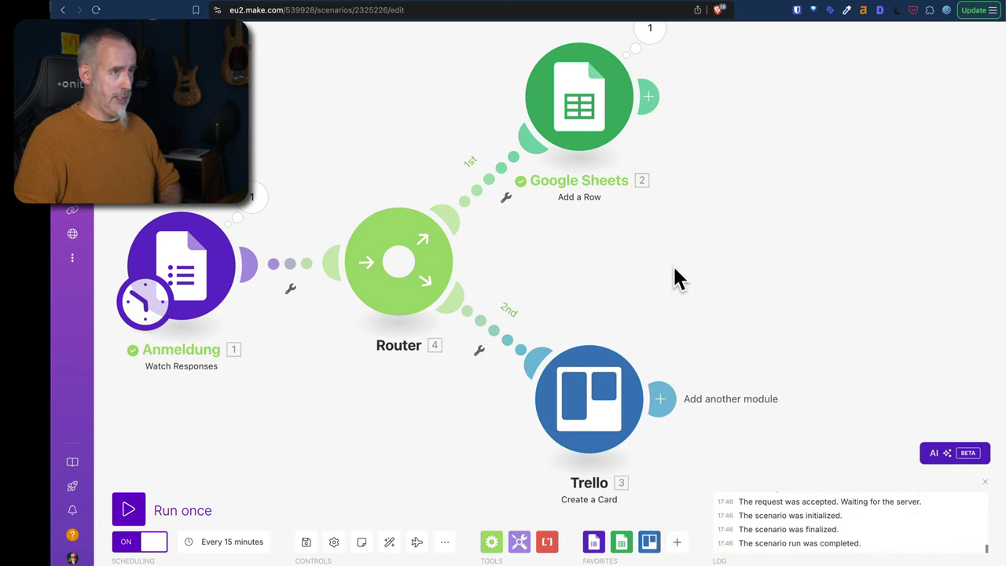
# Rearrange the modules, auto-align the scenario into a horizontal flow, and save it.
pyautogui.moveTo(588, 399); pyautogui.dragTo(780, 288)
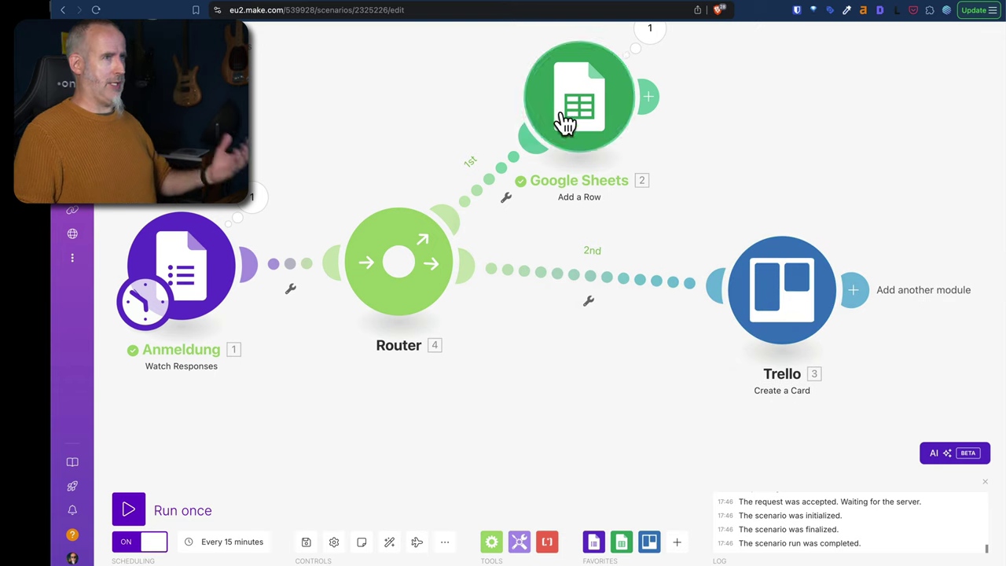
pyautogui.moveTo(565, 121); pyautogui.dragTo(492, 110)
pyautogui.moveTo(426, 287); pyautogui.dragTo(432, 381)
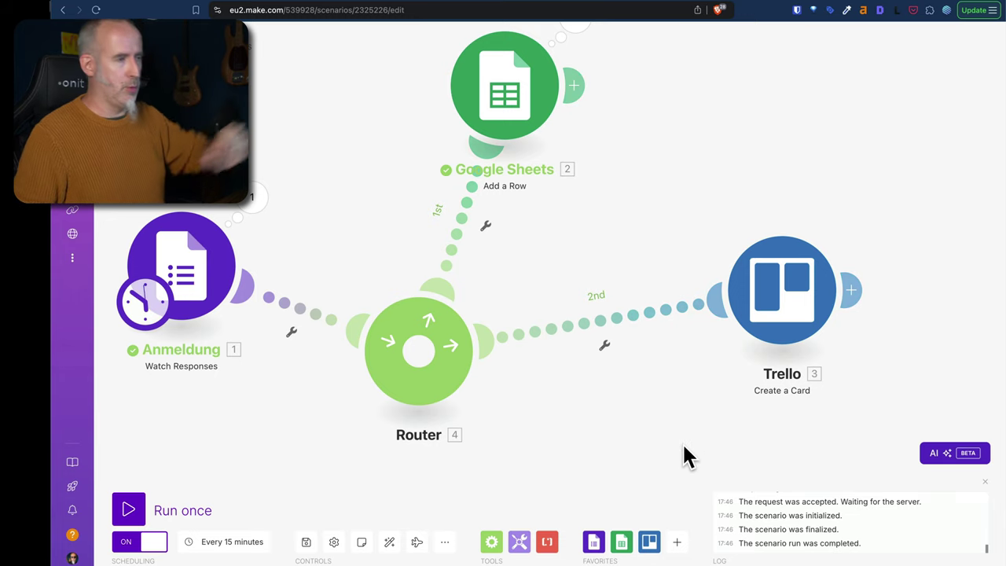
pyautogui.click(388, 542)
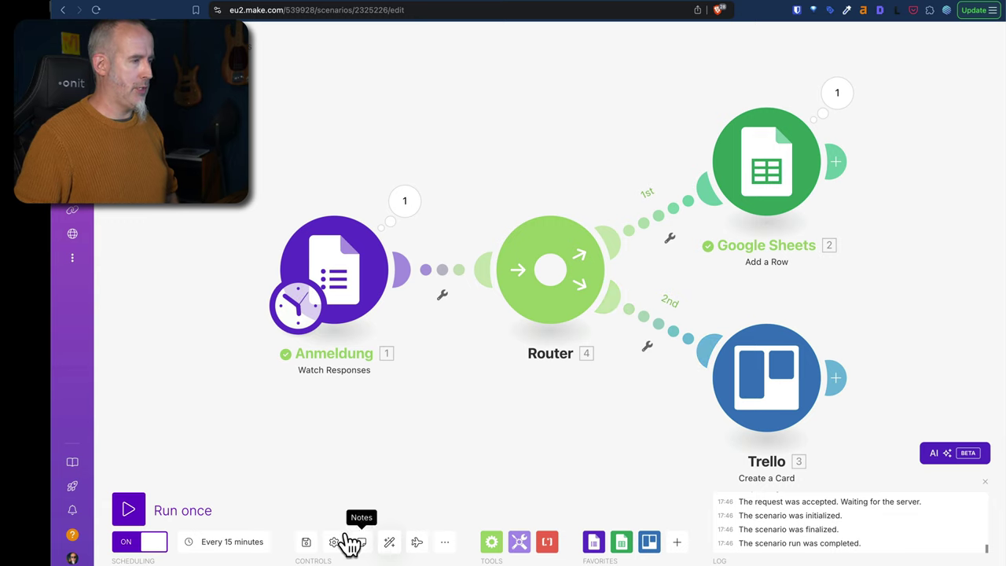
pyautogui.press('super+s')
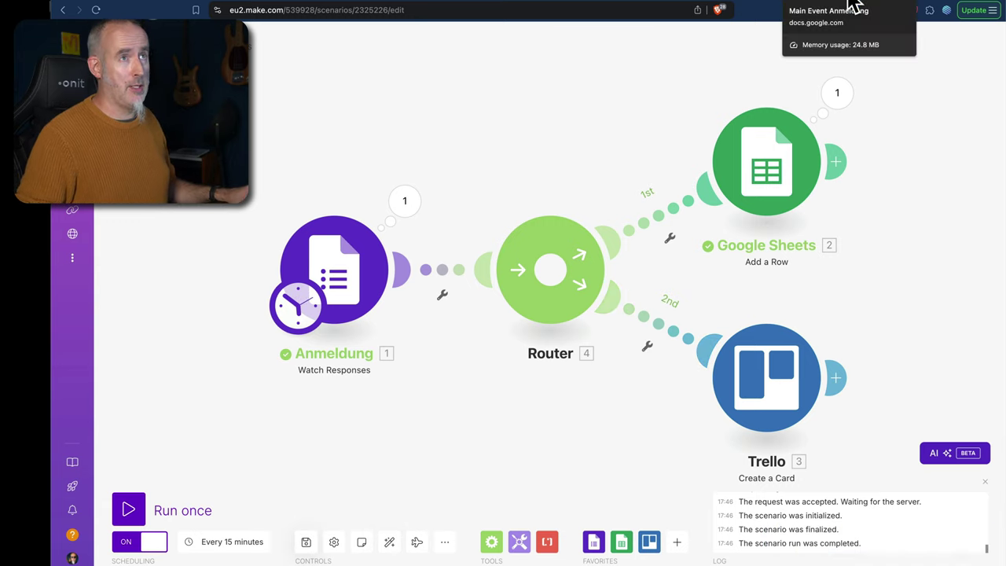
# Submit another Main Event Anmeldung response with Beschreibung 'Hallo 2' plus the respondent's e-mail, last and first name.
pyautogui.click(875, 5)
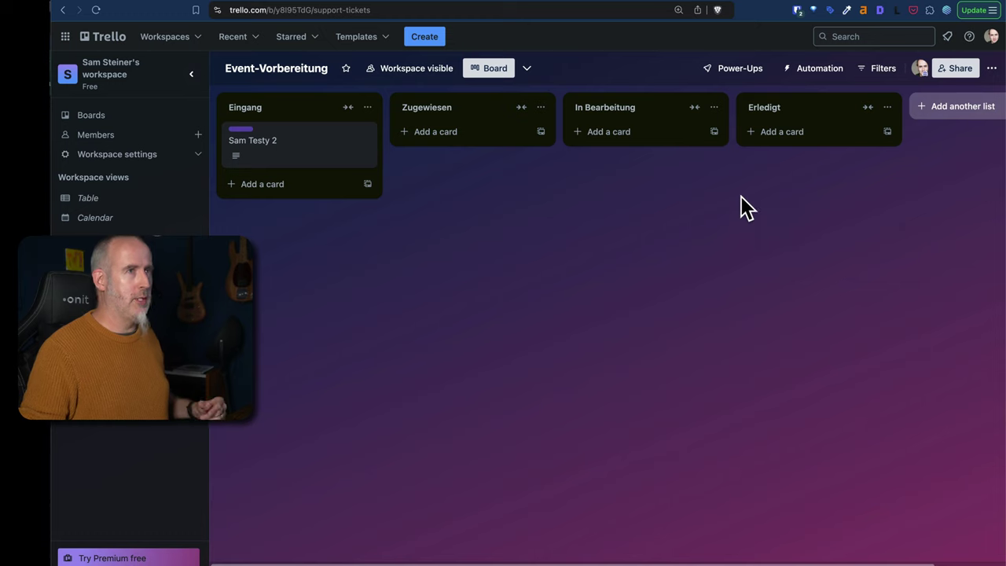
pyautogui.click(856, 8)
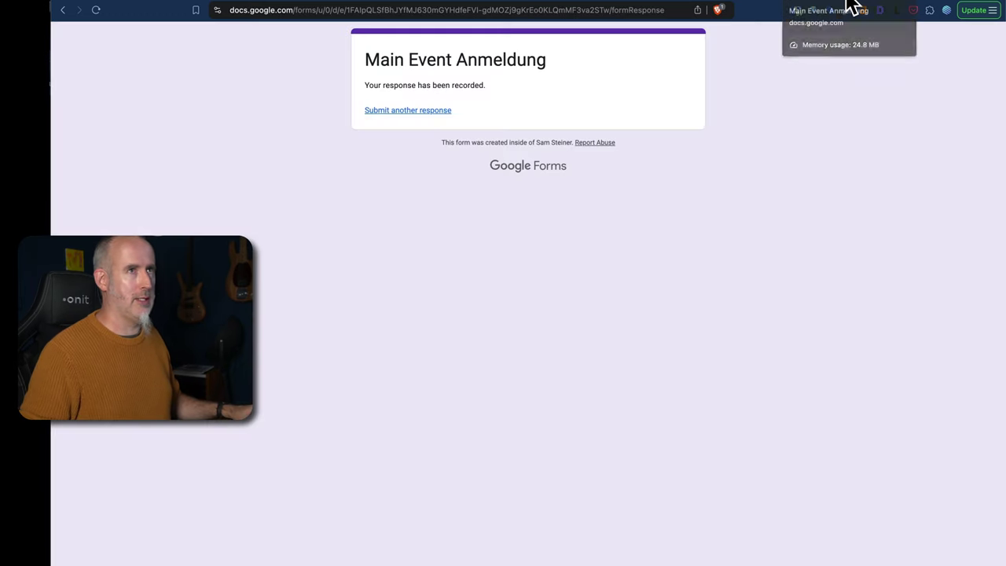
pyautogui.click(425, 111)
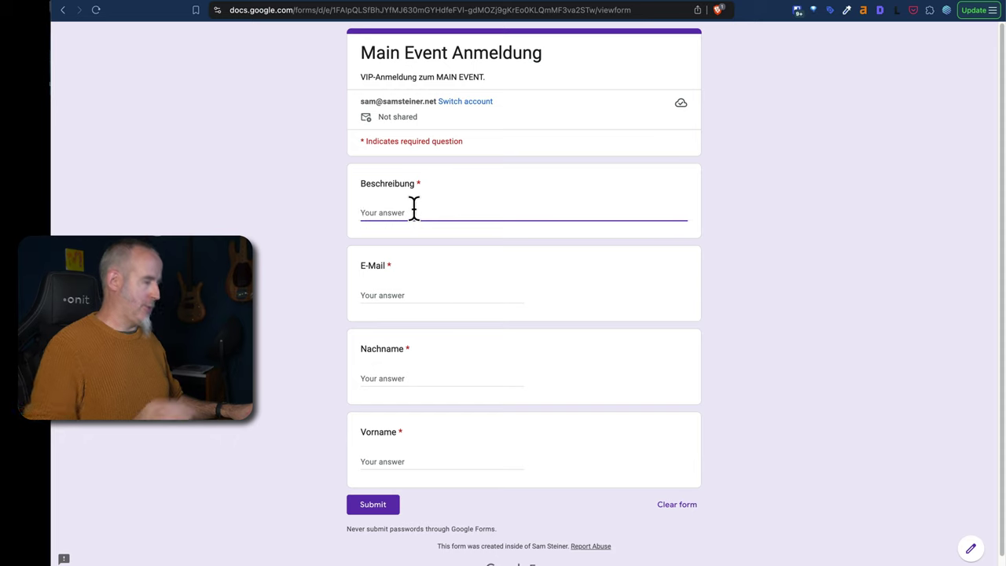
pyautogui.write('Hallo 2')
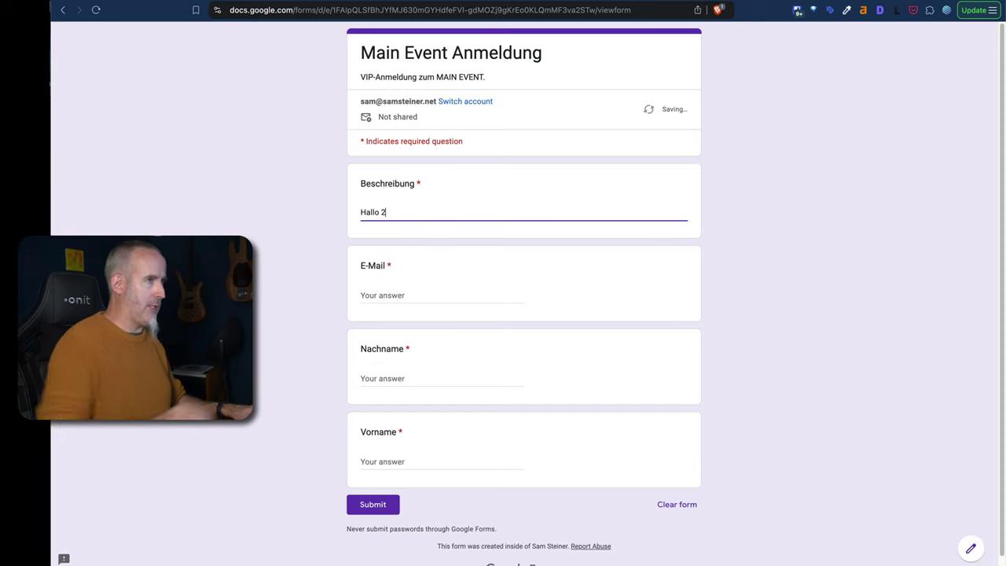
pyautogui.press('Tab')
pyautogui.press('Tab')
pyautogui.press('Tab')
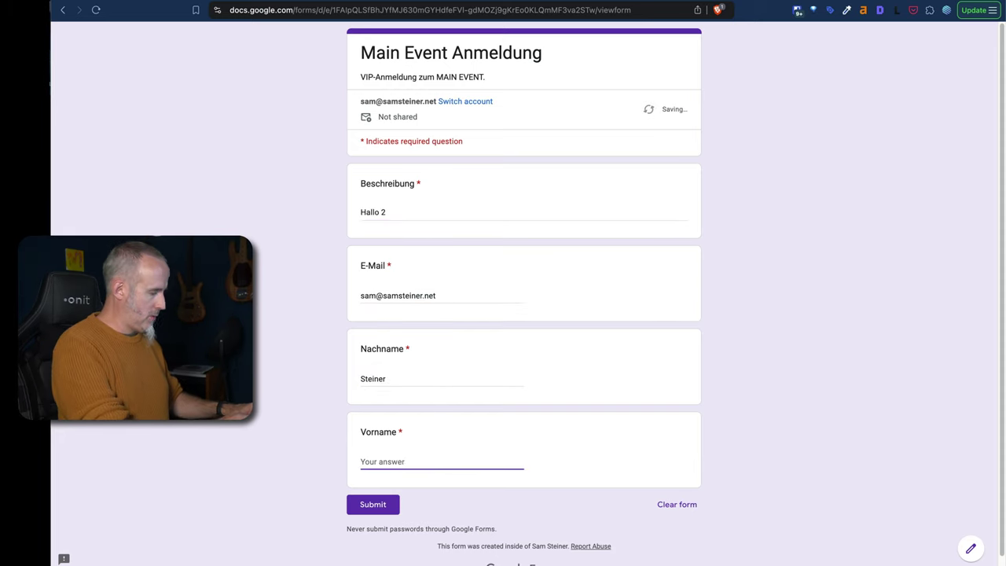
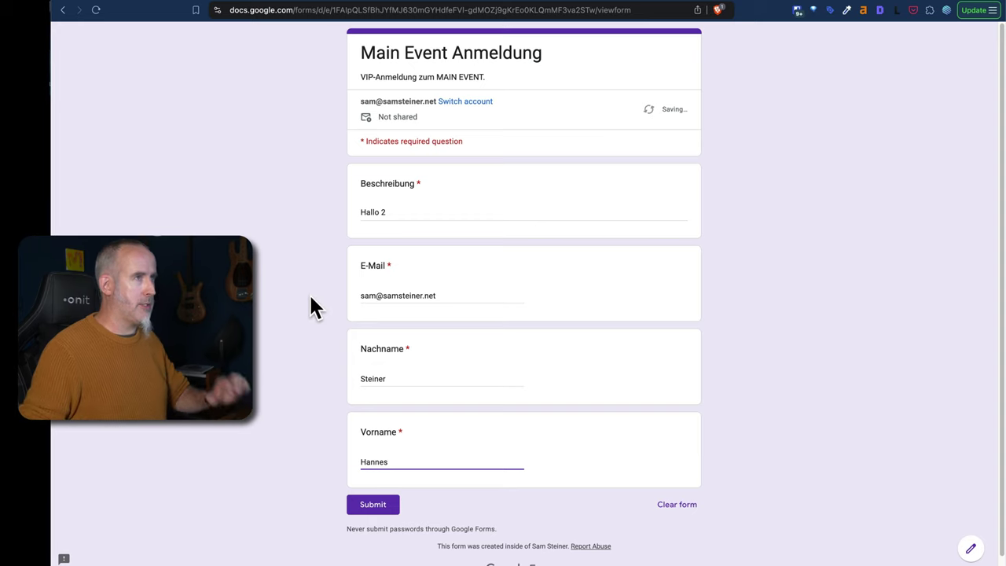
pyautogui.click(371, 507)
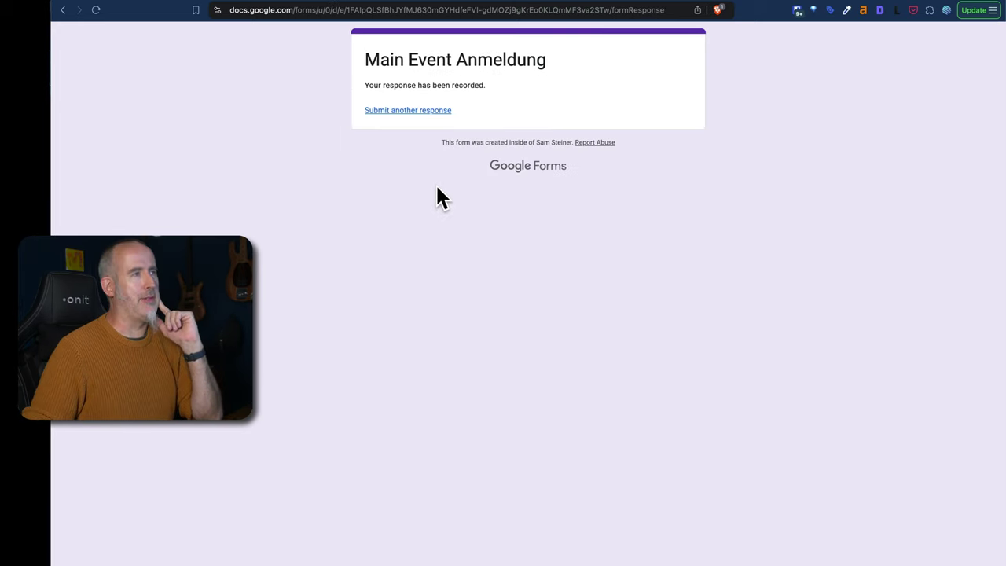
# Run the Make scenario once to process the new form response.
pyautogui.click(196, 3)
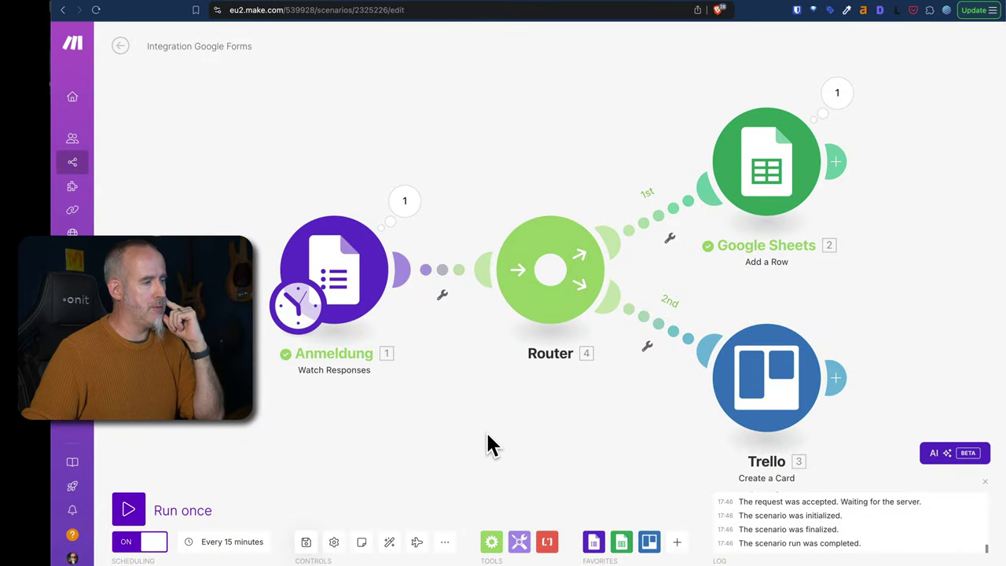
pyautogui.click(130, 510)
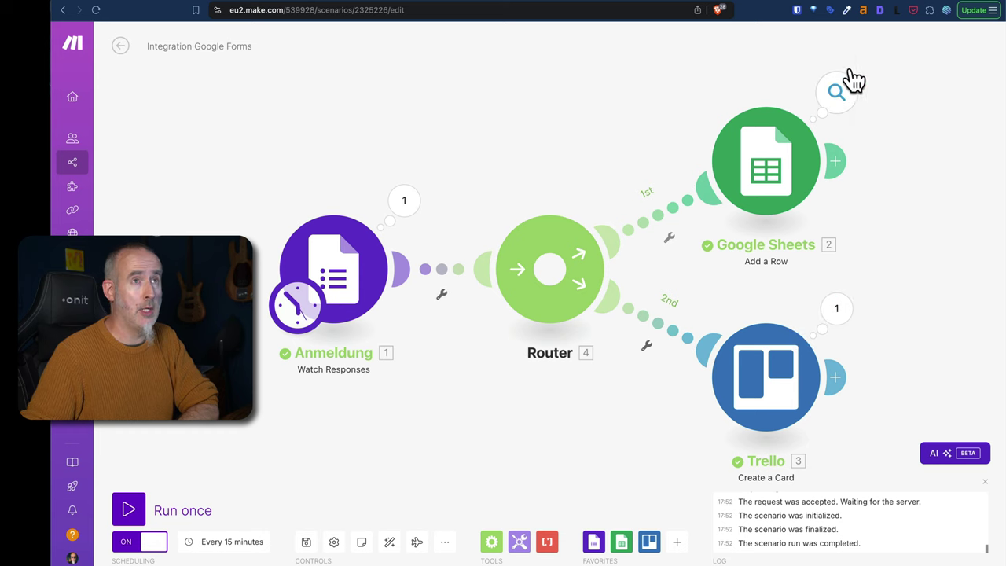
# Check the new first and last name in row 3 of Anmeldungen DEMO, then view the Trello board.
pyautogui.hotkey('ctrl', 'Tab')
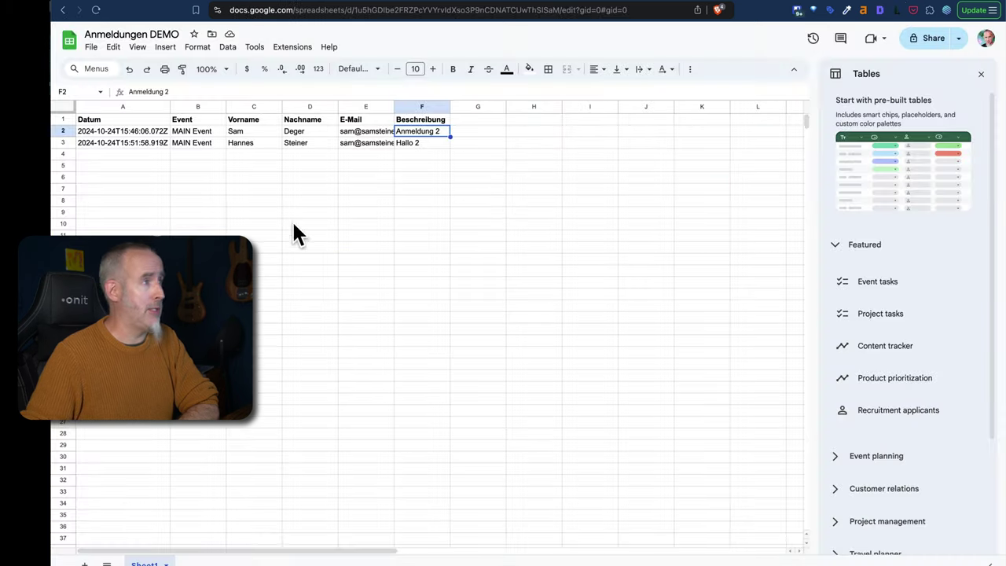
pyautogui.click(260, 143)
pyautogui.click(296, 141)
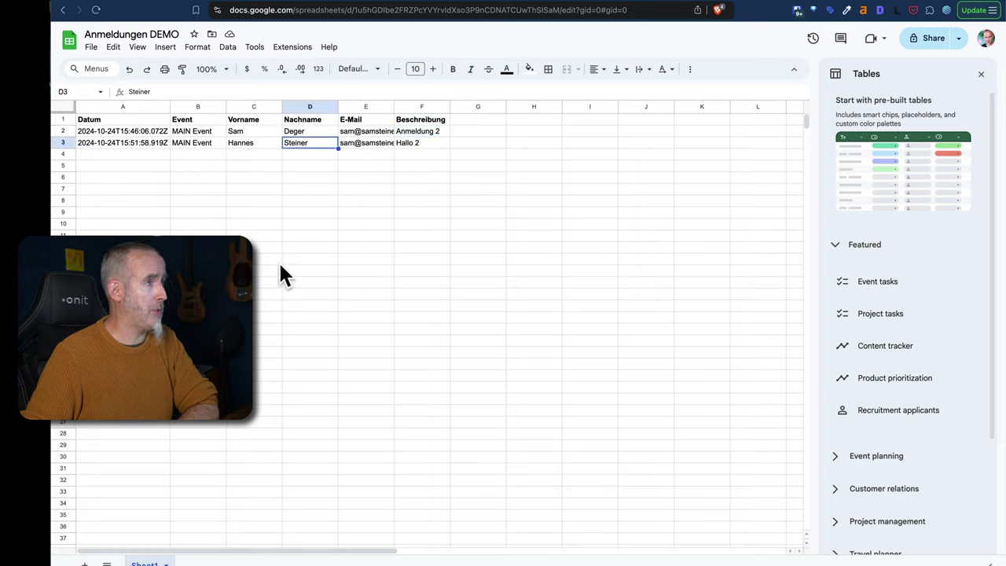
pyautogui.click(870, 9)
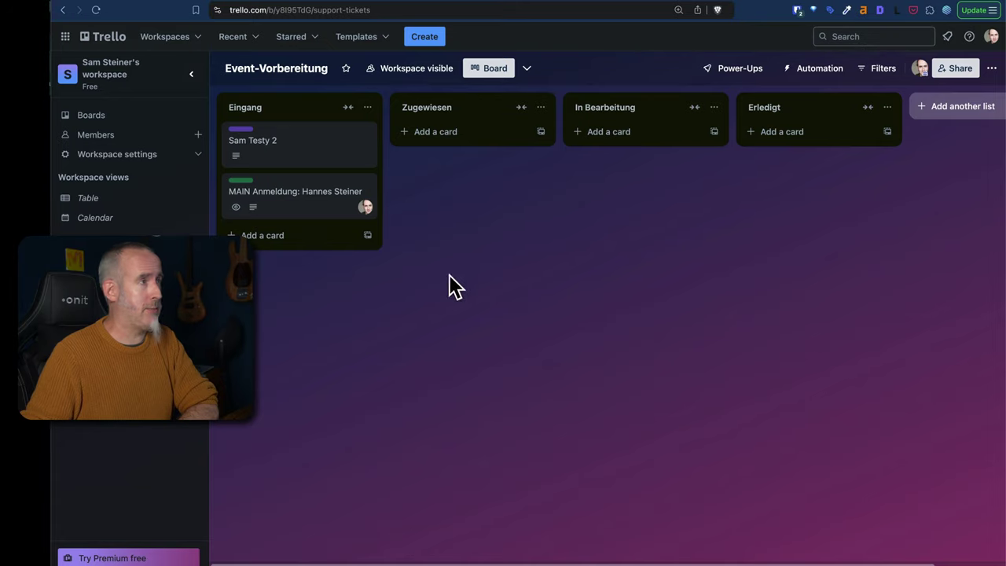
# Inspect the new MAIN Anmeldung card in Eingang, close it, and return to Make.
pyautogui.click(309, 204)
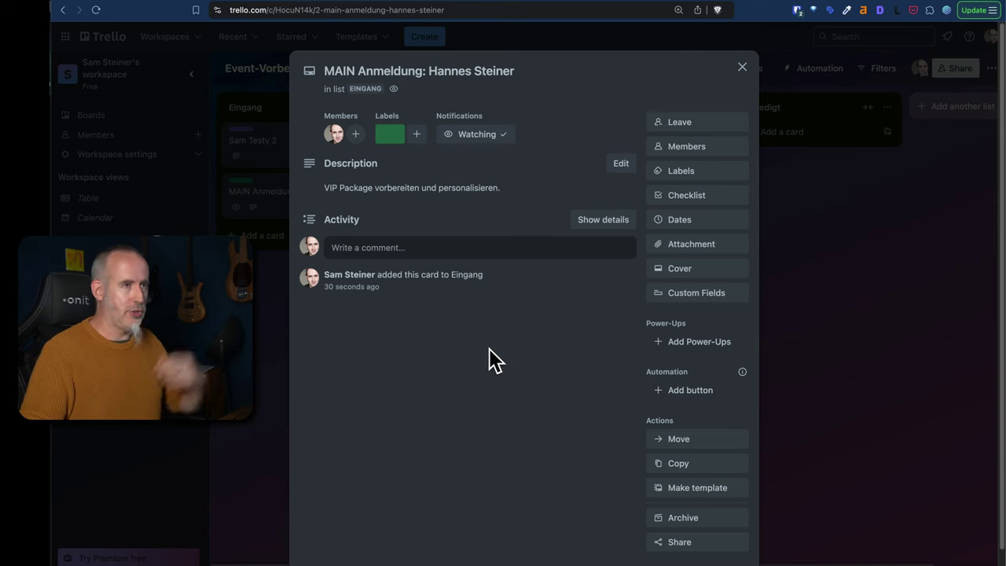
pyautogui.click(741, 68)
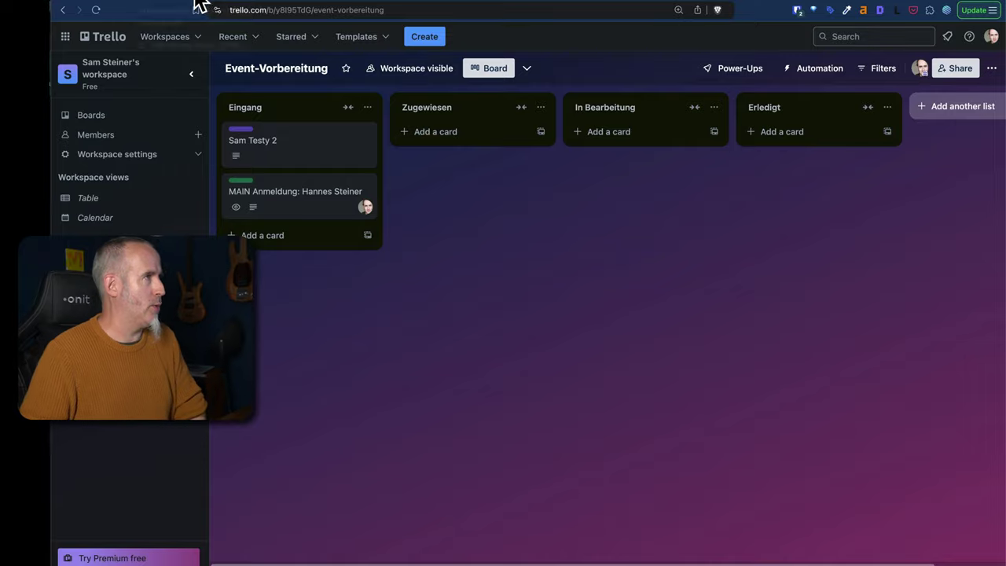
pyautogui.hotkey('ctrl', 'Tab')
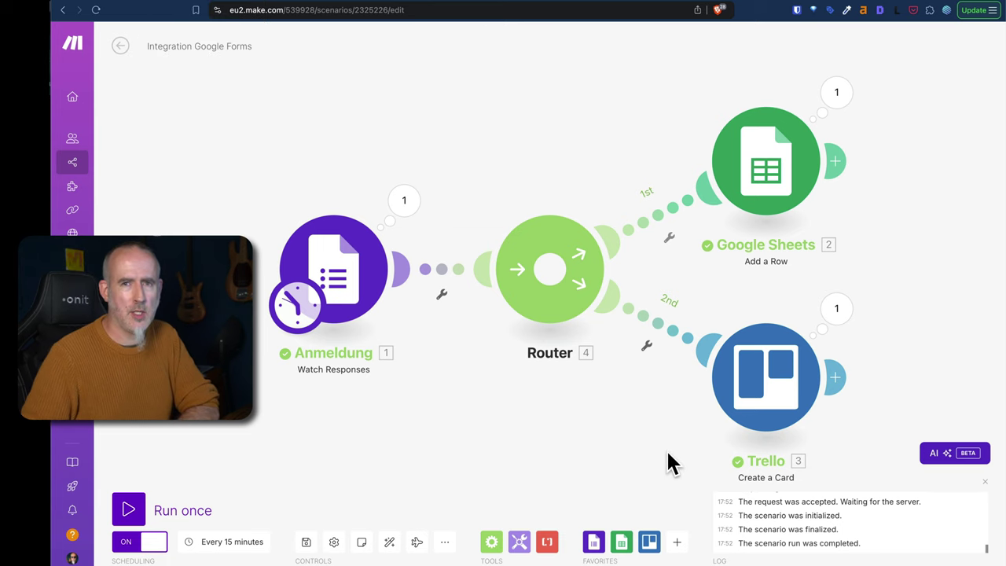